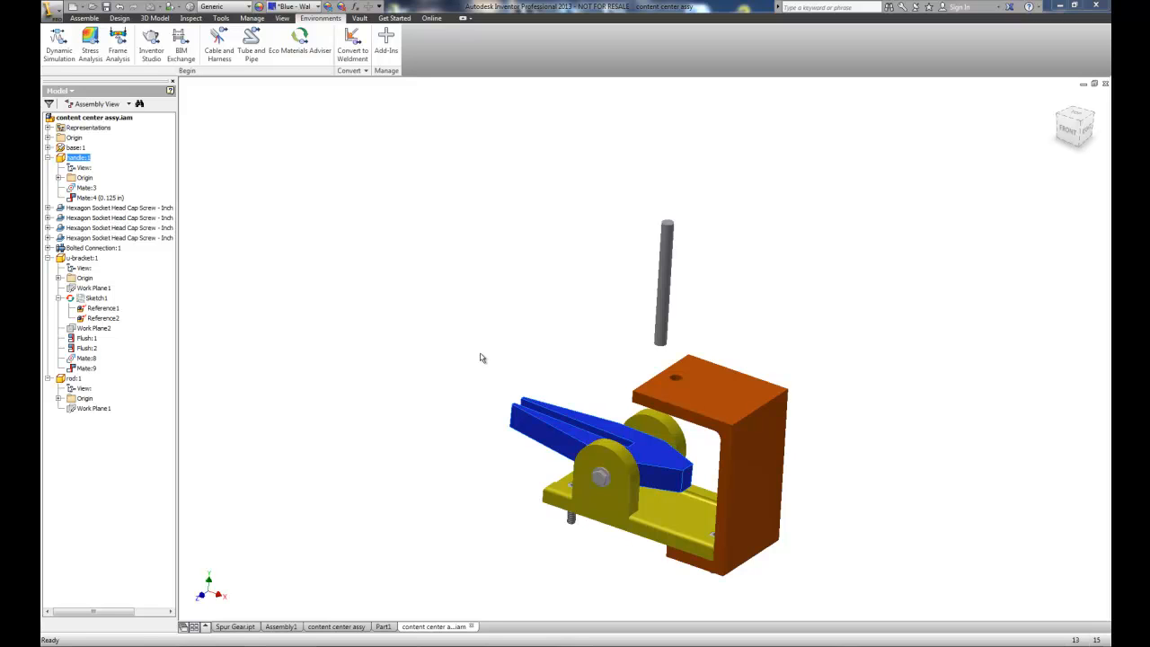
# Step: Shift the loose rod slightly and swing the blue handle about its pivot to check which components can move
pyautogui.moveTo(669, 294); pyautogui.dragTo(680, 298)
pyautogui.moveTo(532, 413)
pyautogui.mouseDown()
pyautogui.moveTo(524, 427)
pyautogui.moveTo(530, 386)
pyautogui.moveTo(518, 429)
pyautogui.moveTo(519, 404)
pyautogui.mouseUp()
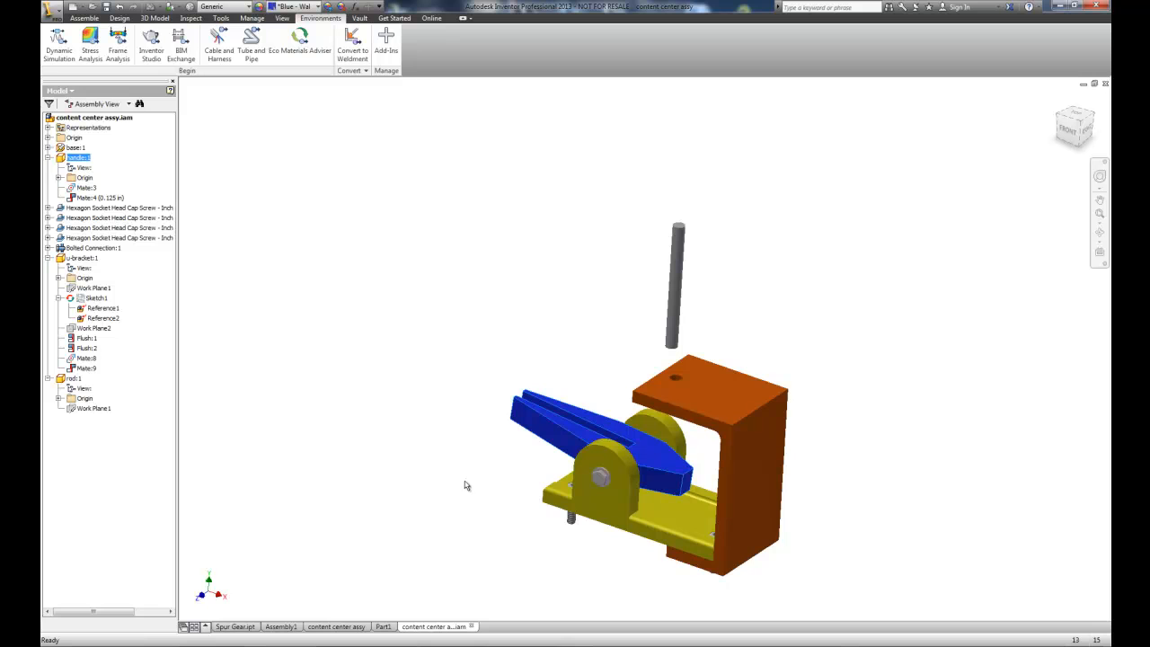
pyautogui.moveTo(533, 426)
pyautogui.mouseDown()
pyautogui.moveTo(525, 462)
pyautogui.moveTo(530, 415)
pyautogui.moveTo(527, 453)
pyautogui.moveTo(527, 430)
pyautogui.mouseUp()
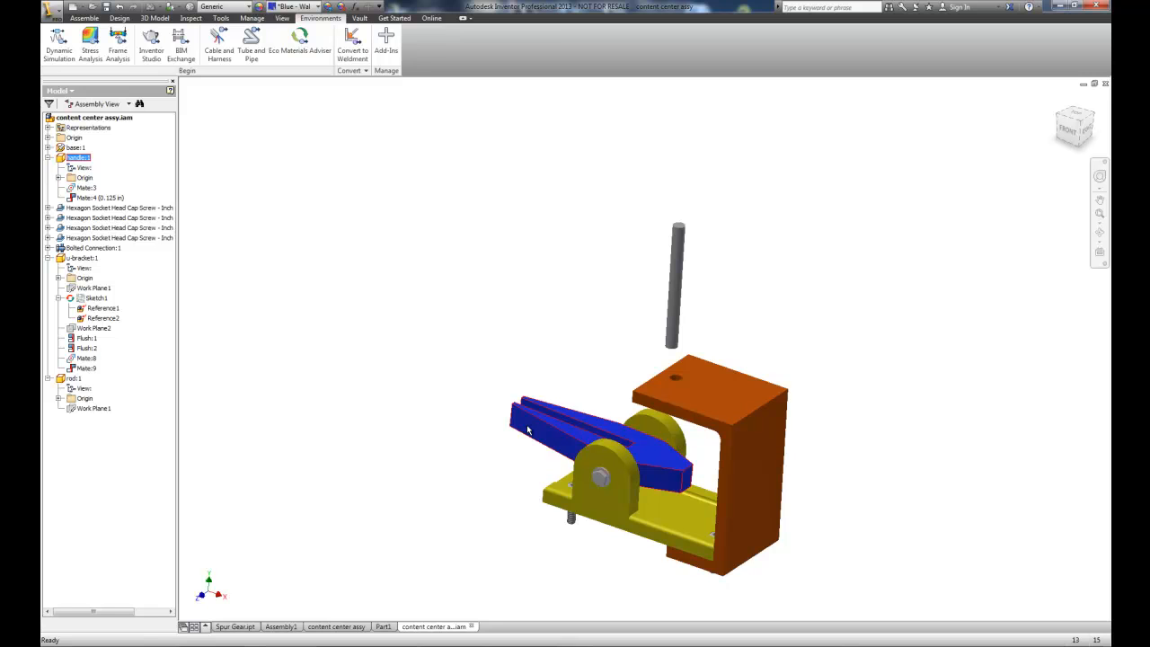
pyautogui.click(682, 282)
pyautogui.moveTo(526, 429)
pyautogui.mouseDown()
pyautogui.moveTo(528, 453)
pyautogui.moveTo(526, 409)
pyautogui.moveTo(525, 428)
pyautogui.mouseUp()
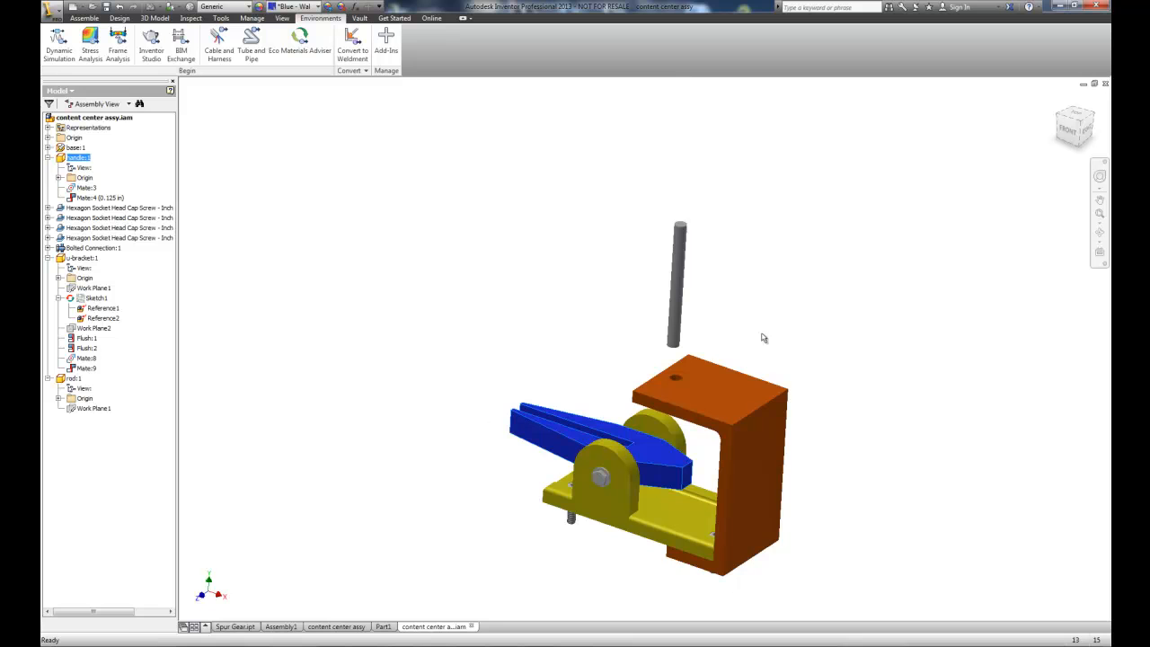
# Step: Add a mate constraint aligning the rod's axis with the axis of the hole in the u-bracket's upper flange
pyautogui.scroll(-5, 678, 396)
pyautogui.scroll(4, 678, 395)
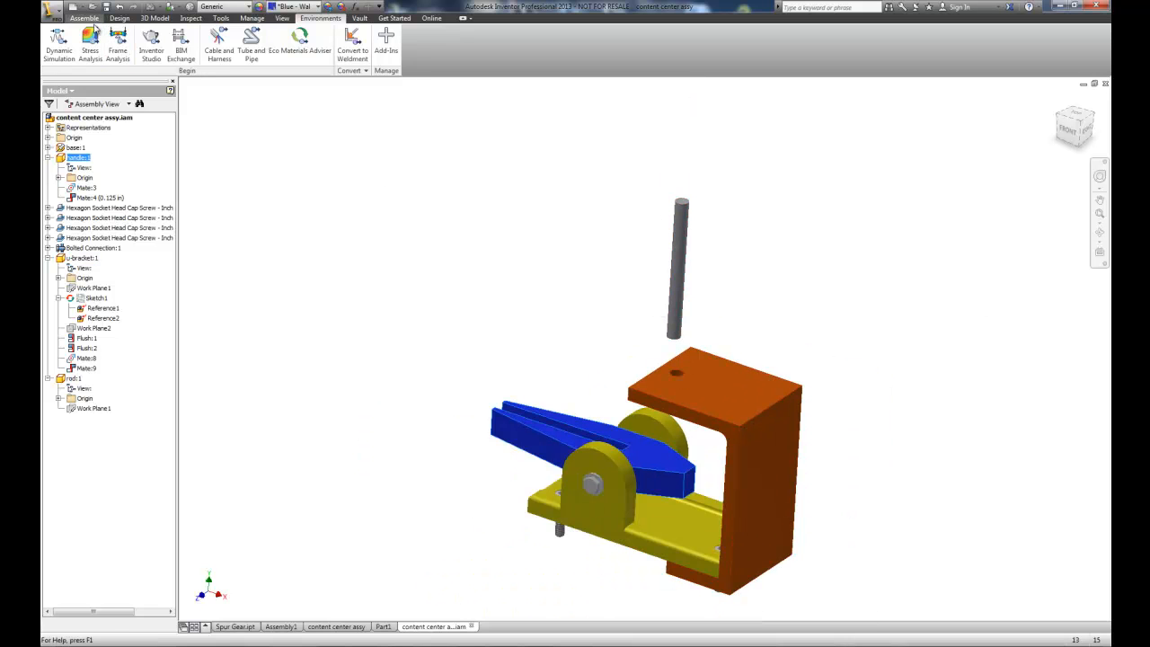
pyautogui.click(85, 18)
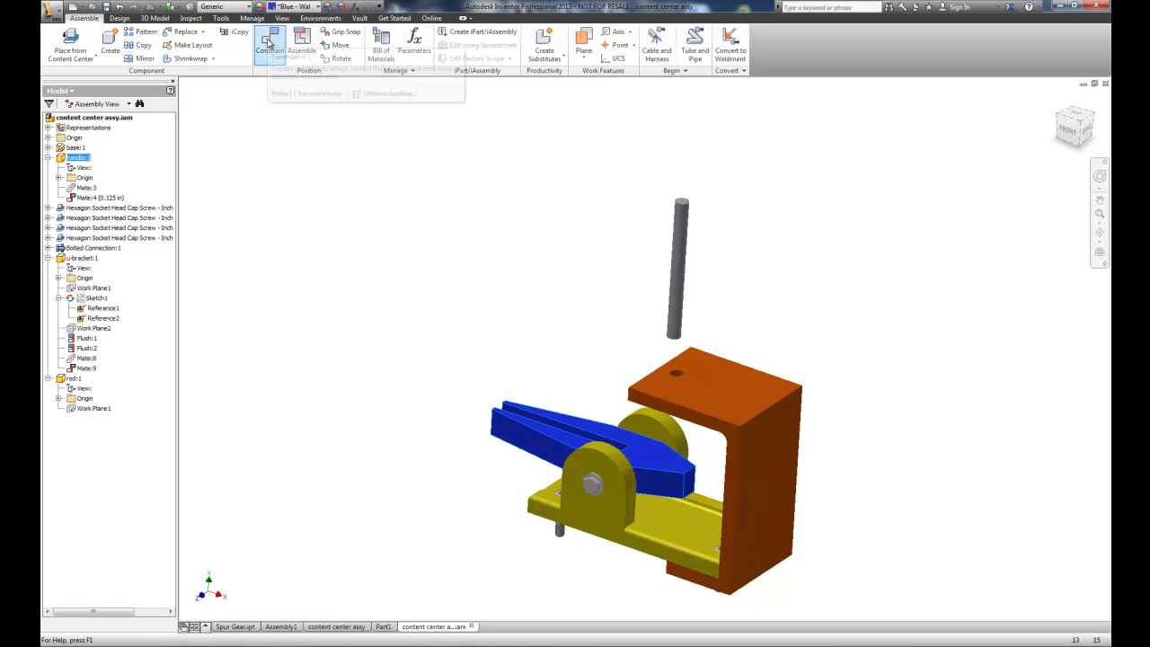
pyautogui.click(272, 43)
pyautogui.click(678, 282)
pyautogui.scroll(5, 697, 382)
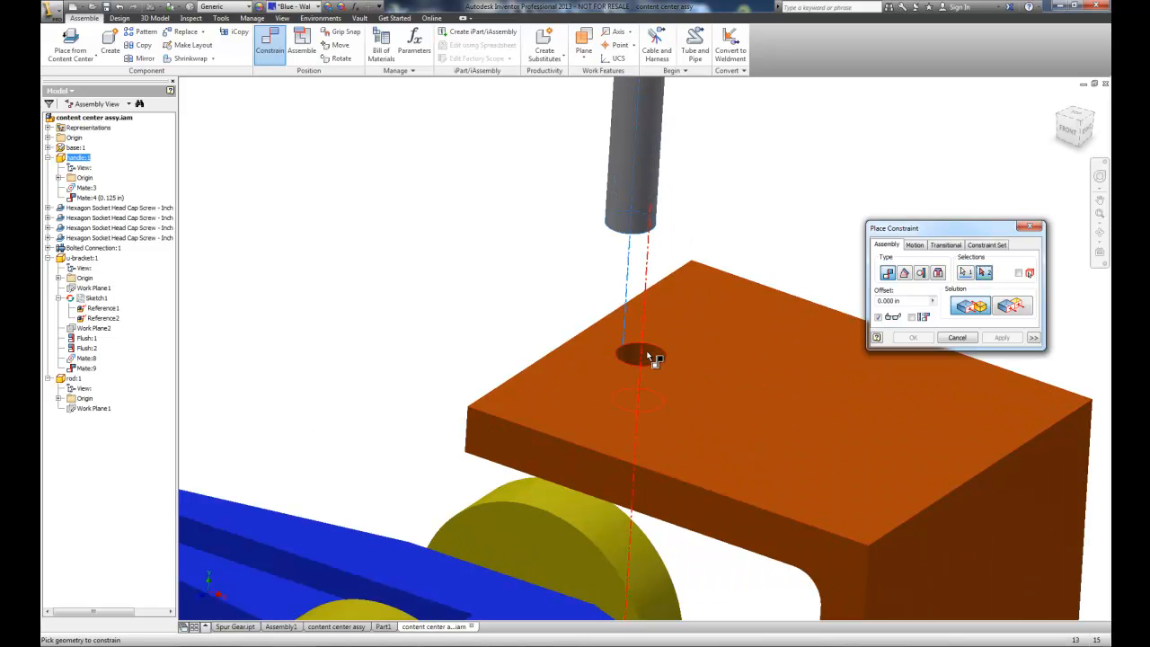
pyautogui.click(649, 357)
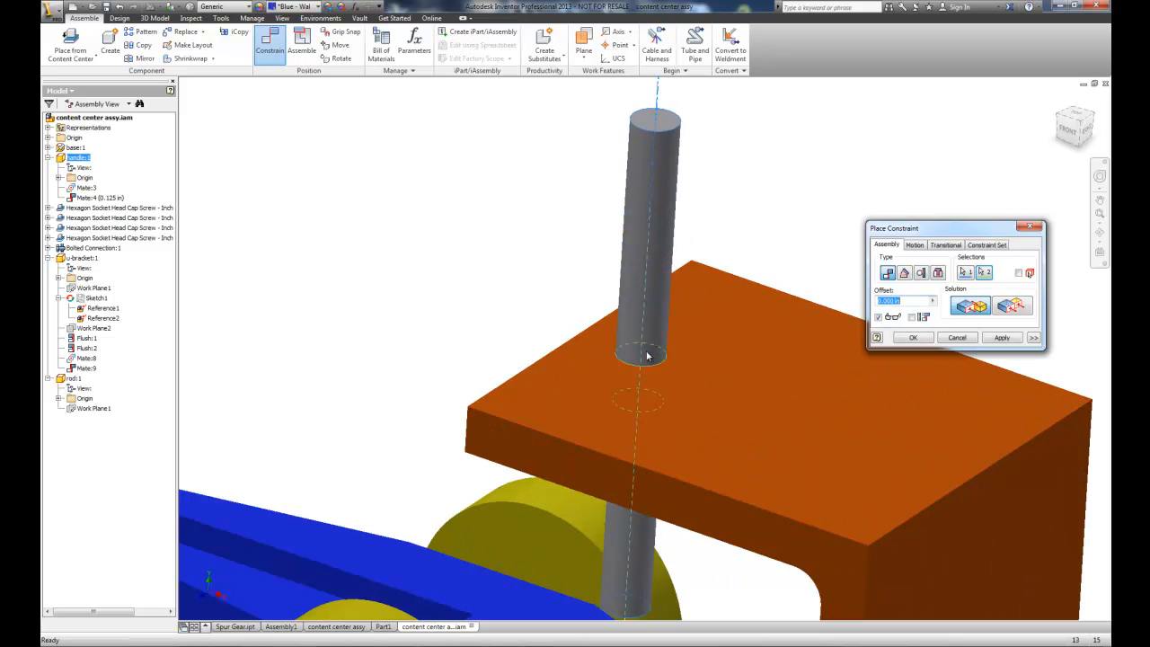
pyautogui.click(1001, 336)
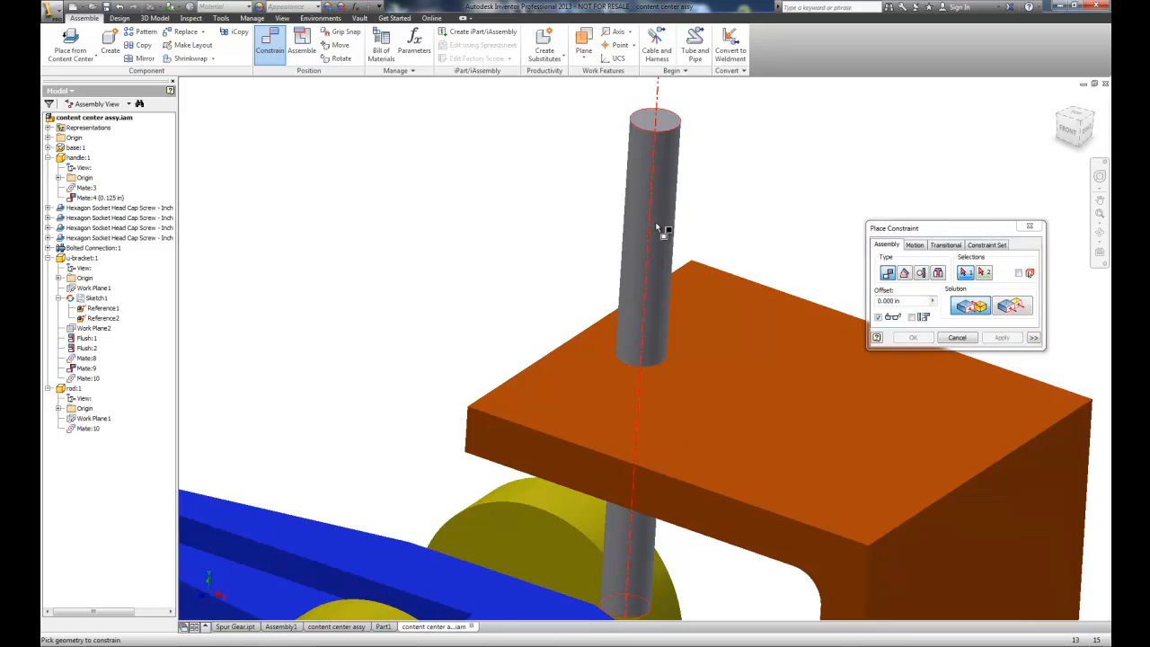
pyautogui.click(957, 338)
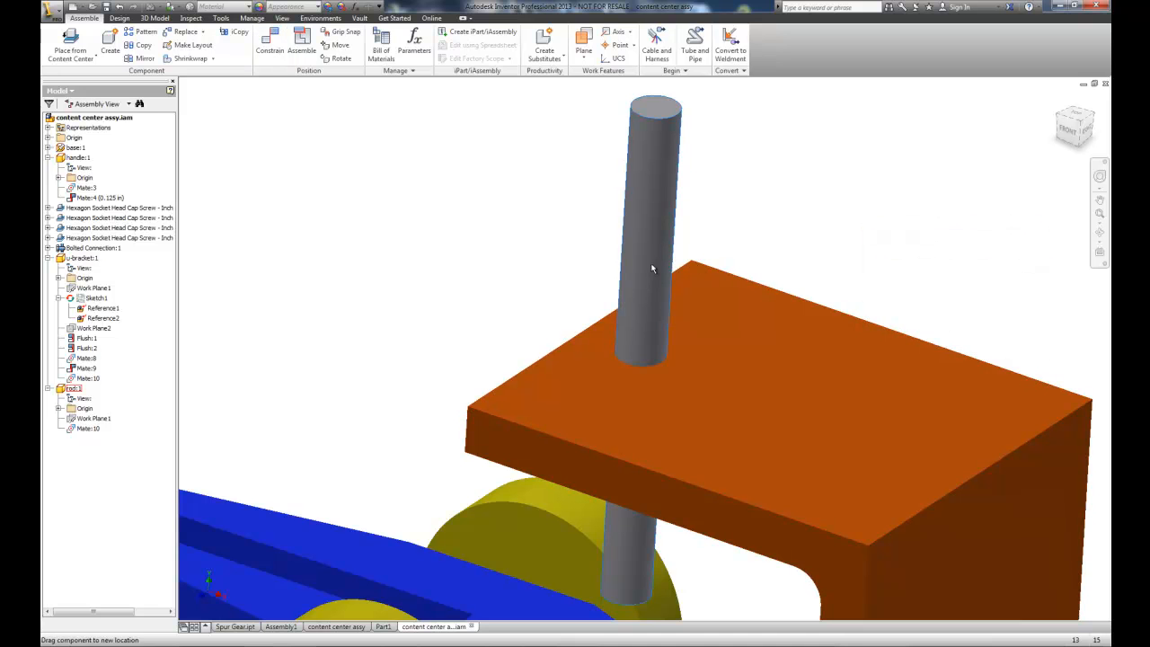
# Step: Slide the rod up along the hole axis until it clears the u-bracket
pyautogui.scroll(7, 891, 337)
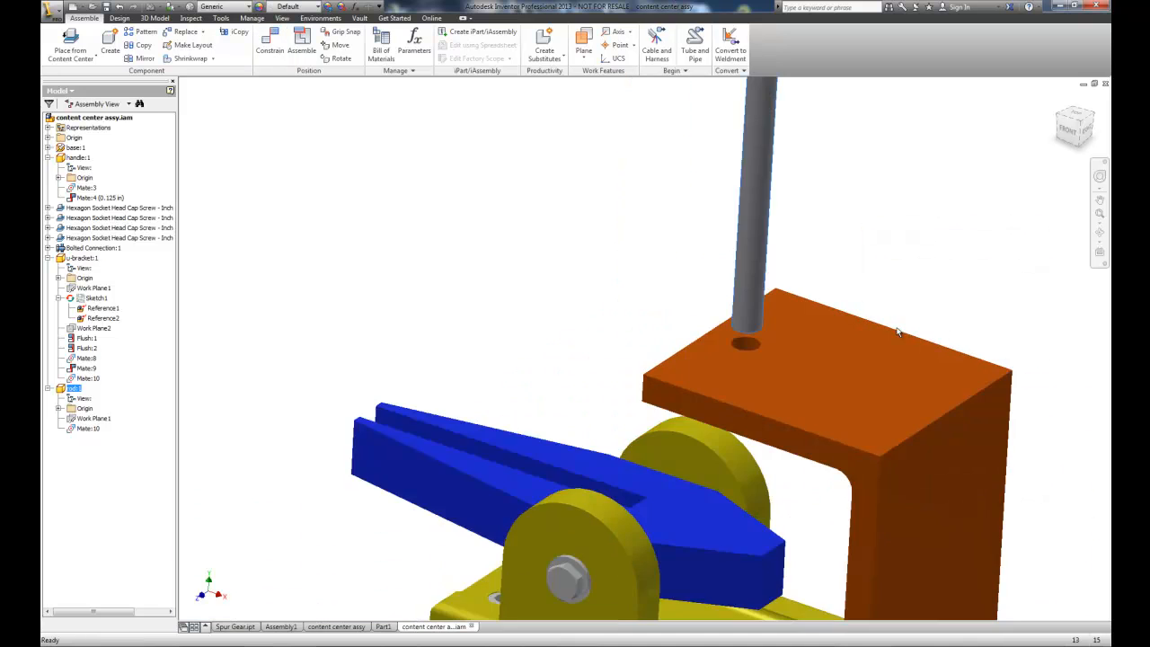
pyautogui.scroll(-3, 842, 317)
pyautogui.moveTo(838, 308); pyautogui.dragTo(839, 228)
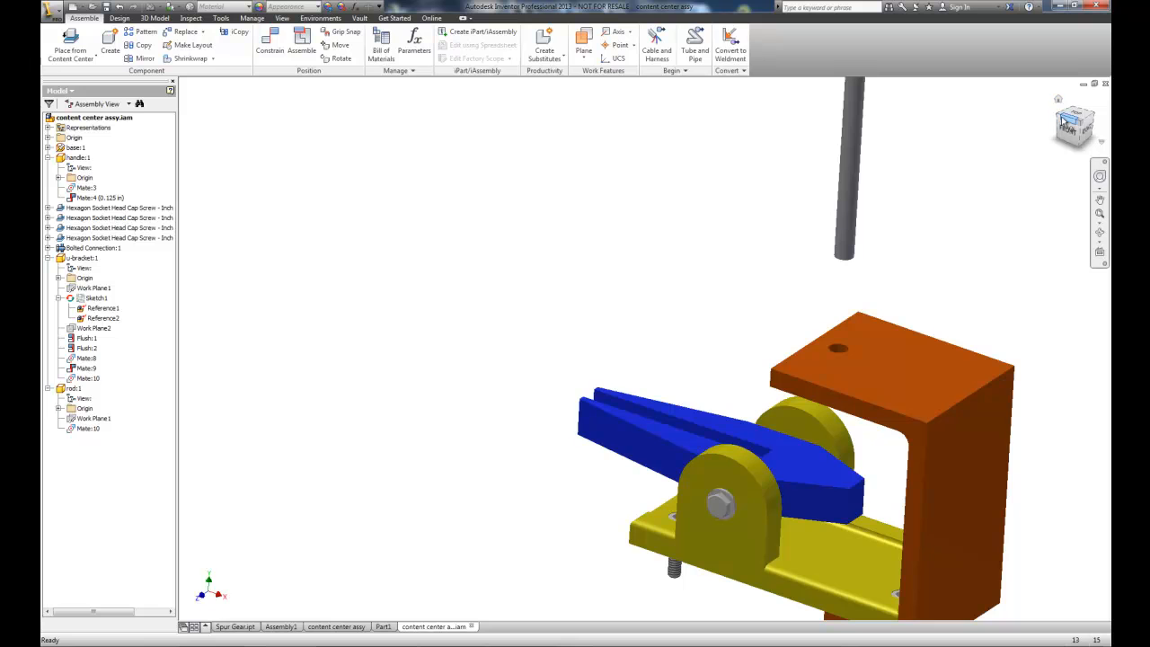
# Step: Mate the handle's top face with the rod's bottom end face at a 0.000 in offset
pyautogui.moveTo(1076, 126); pyautogui.dragTo(1010, 108)
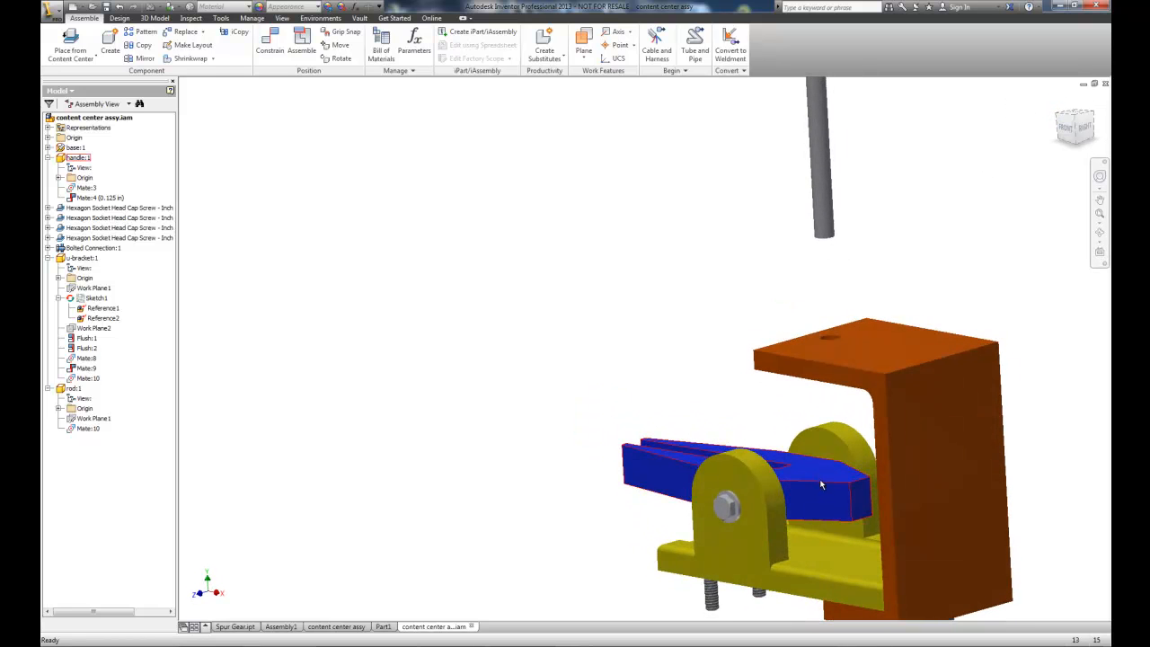
pyautogui.click(269, 41)
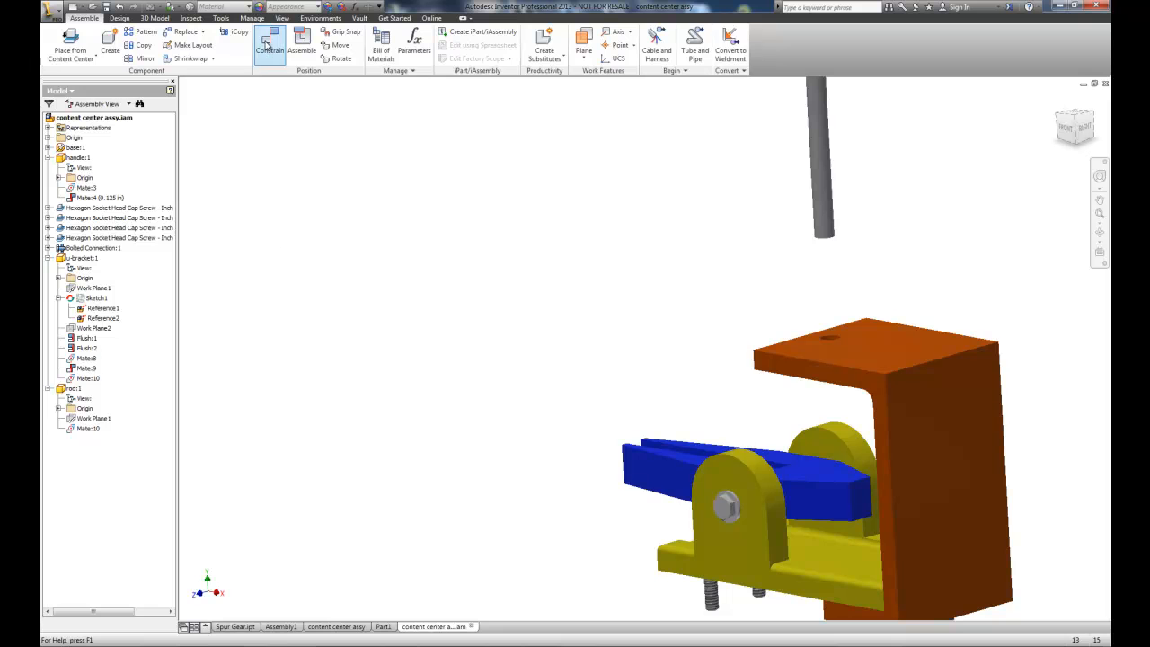
pyautogui.click(817, 476)
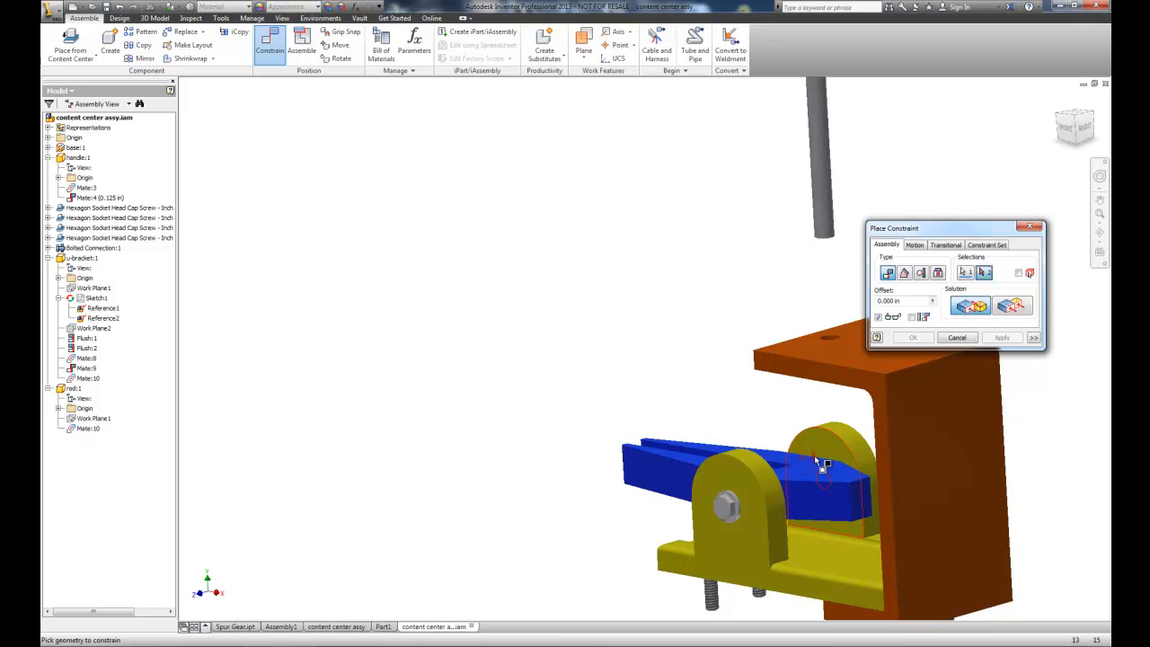
pyautogui.moveTo(1075, 115); pyautogui.dragTo(1063, 581)
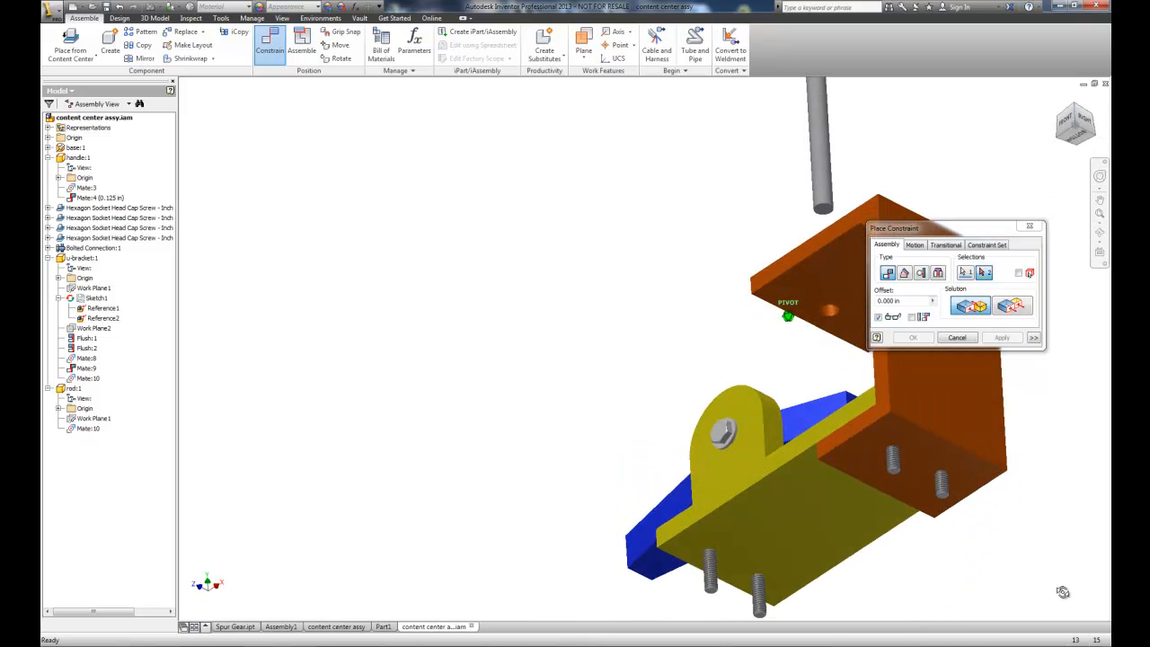
pyautogui.scroll(-5, 823, 214)
pyautogui.click(825, 209)
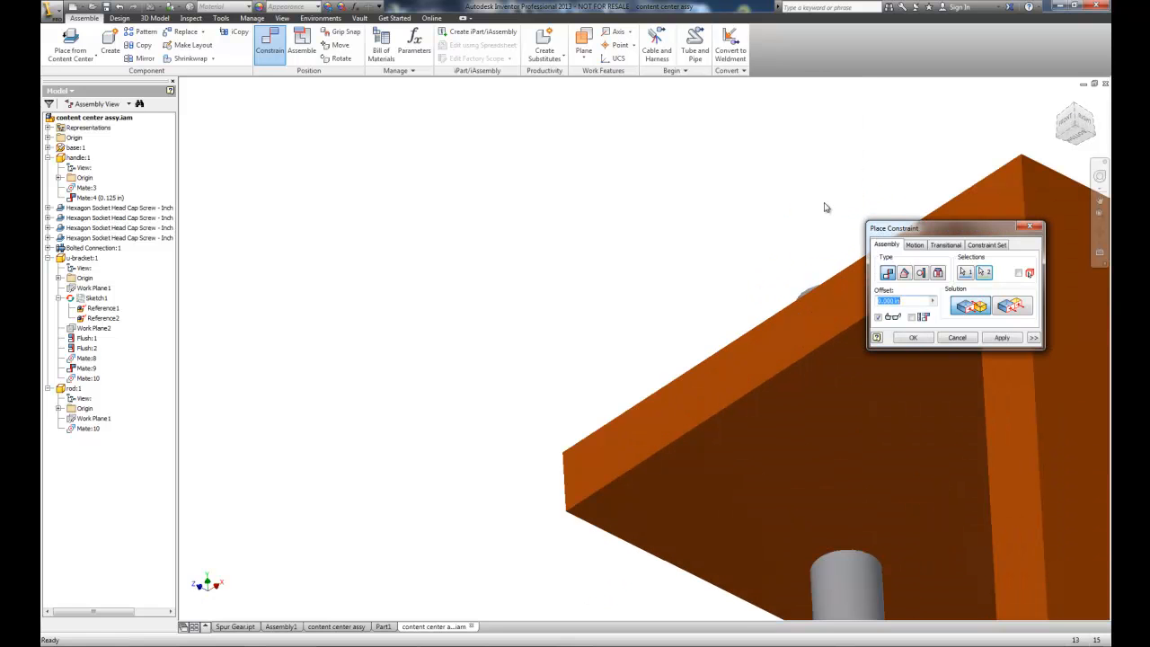
pyautogui.click(1003, 338)
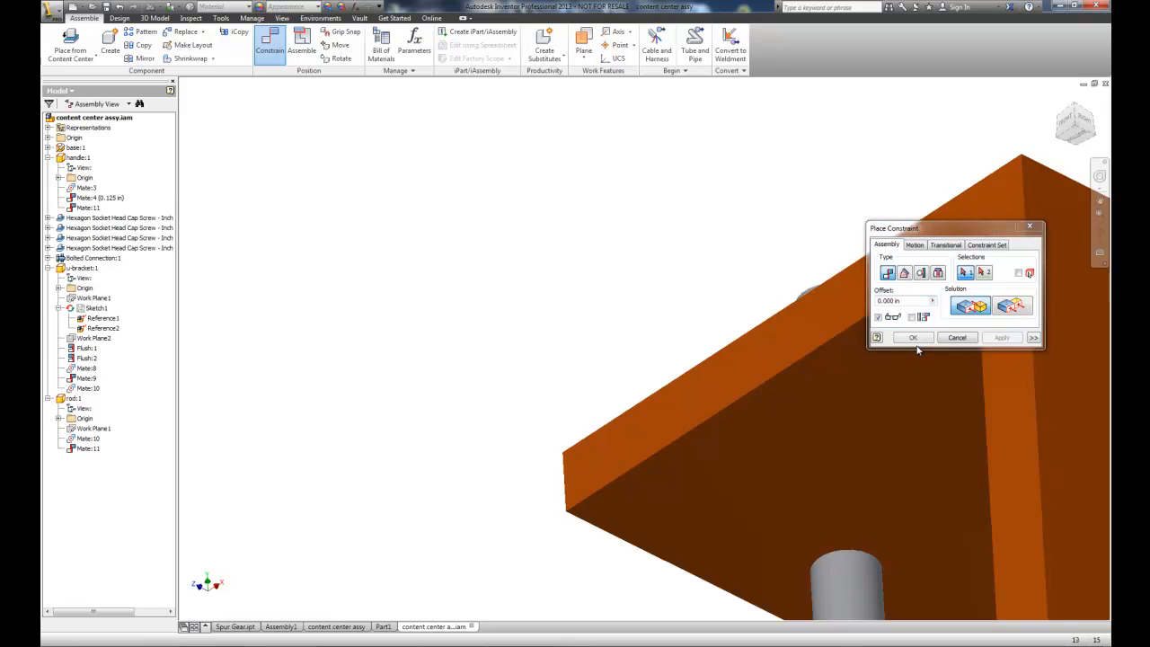
pyautogui.click(956, 338)
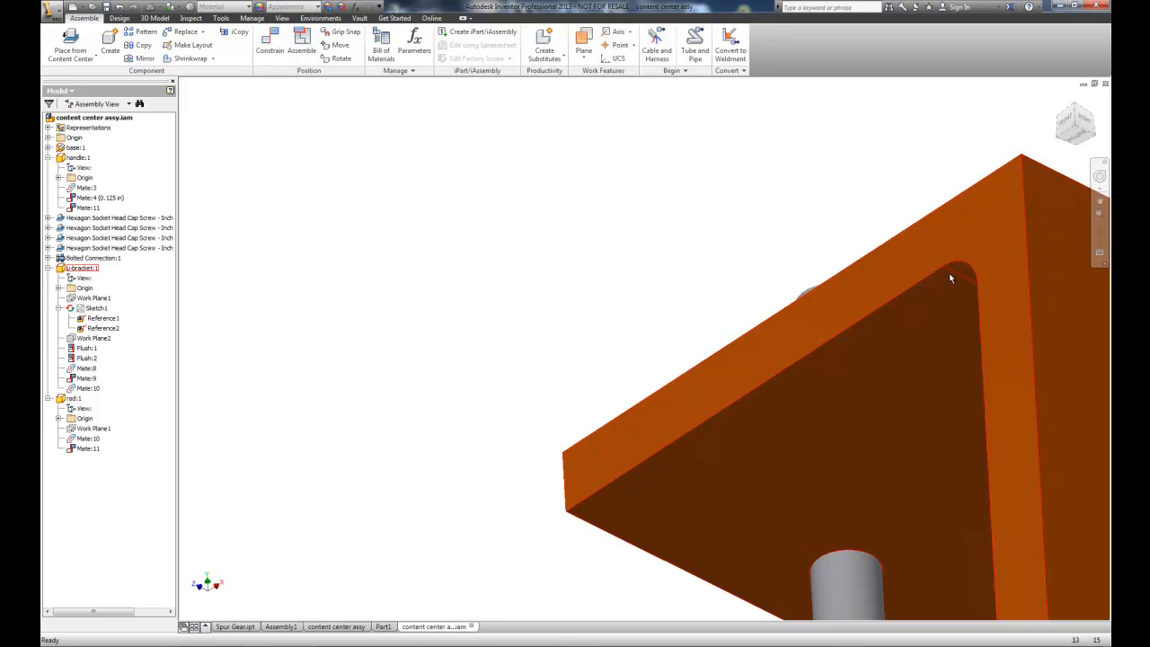
# Step: Try the handle's motion, then delete the face-to-face mate between the rod and the handle
pyautogui.click(1056, 100)
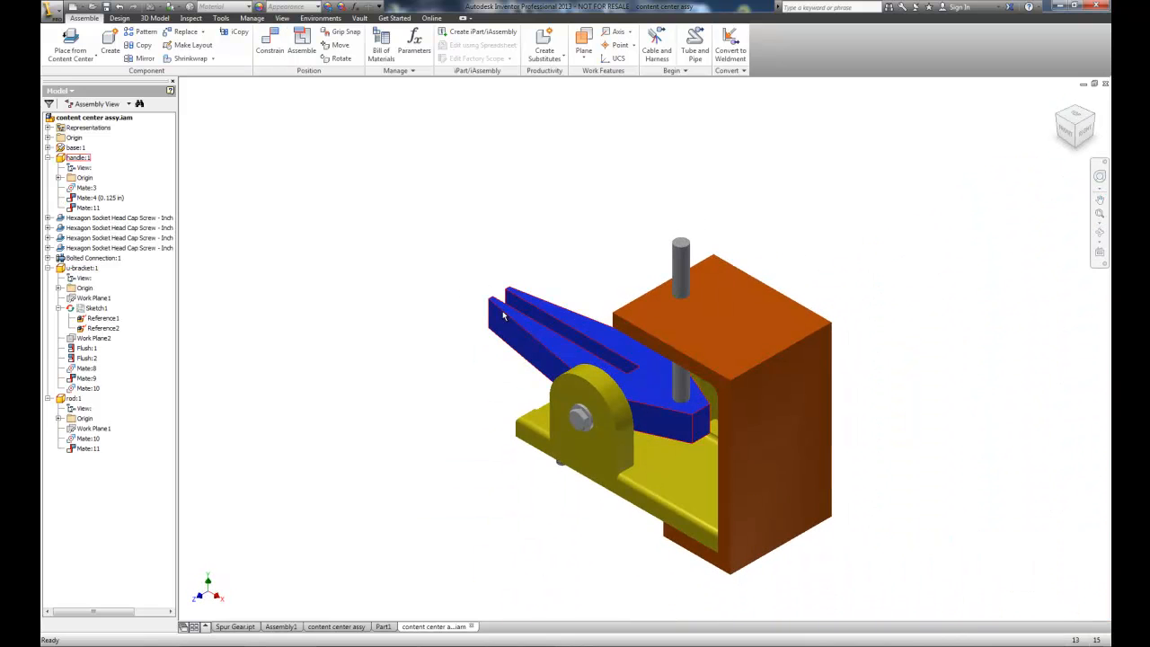
pyautogui.click(509, 319)
pyautogui.scroll(-5, 678, 408)
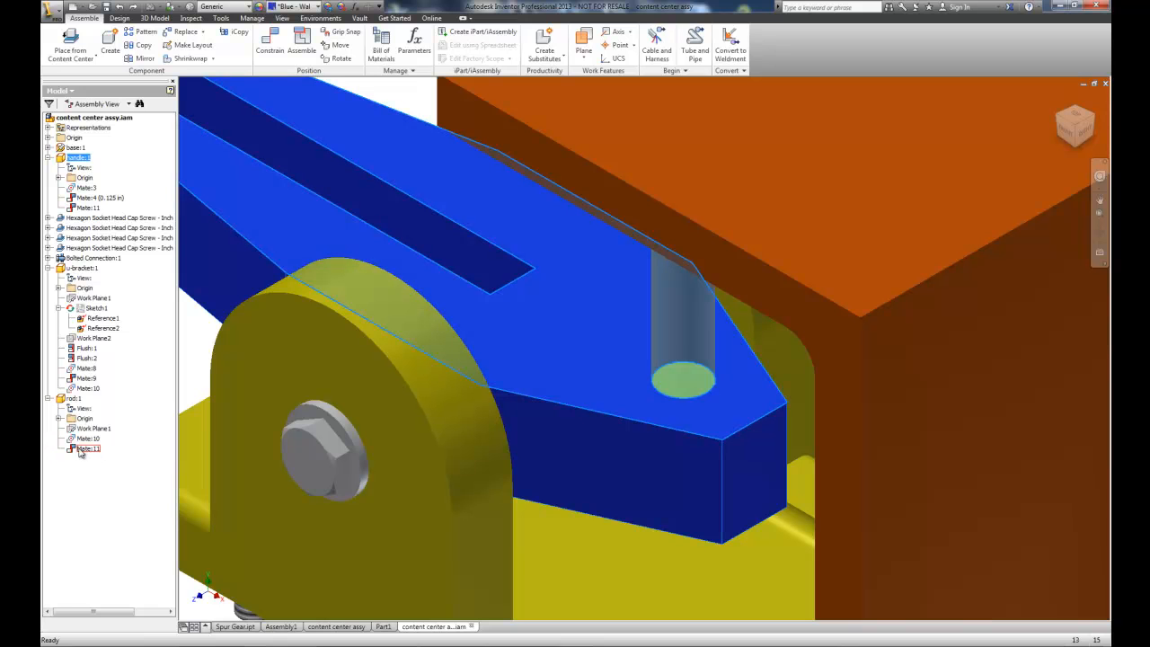
pyautogui.rightClick(80, 453)
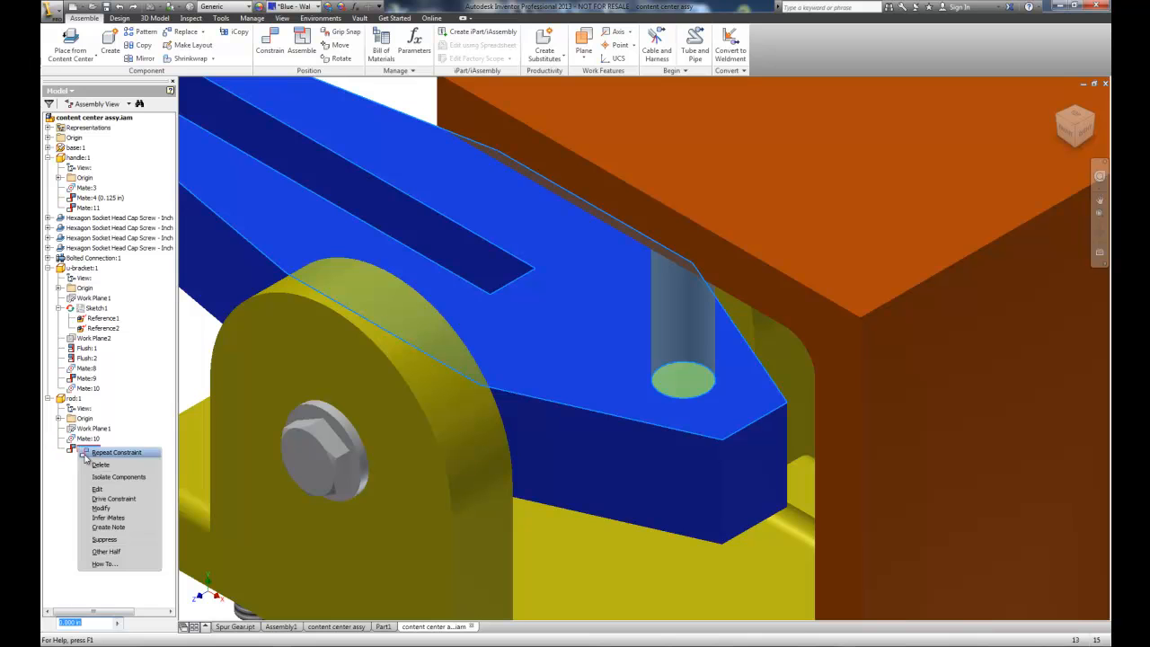
pyautogui.click(96, 465)
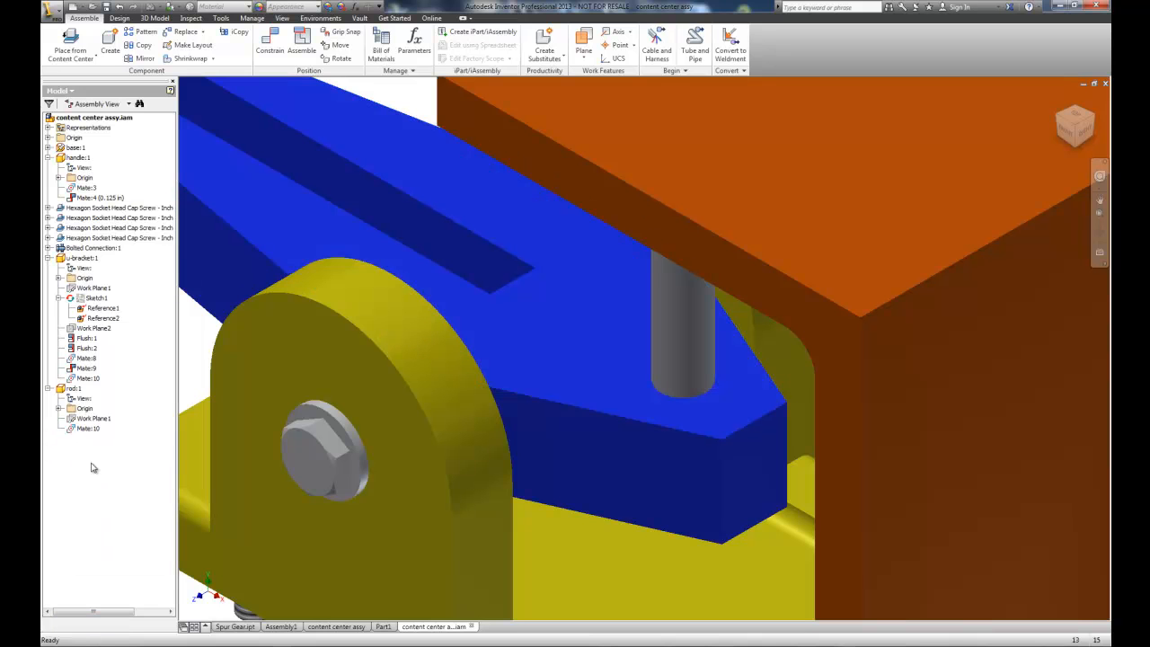
# Step: Raise the rod above the u-bracket and mate the handle's top face to the centre point of the rod's bottom end, offset 0.000 in
pyautogui.scroll(-5, 639, 293)
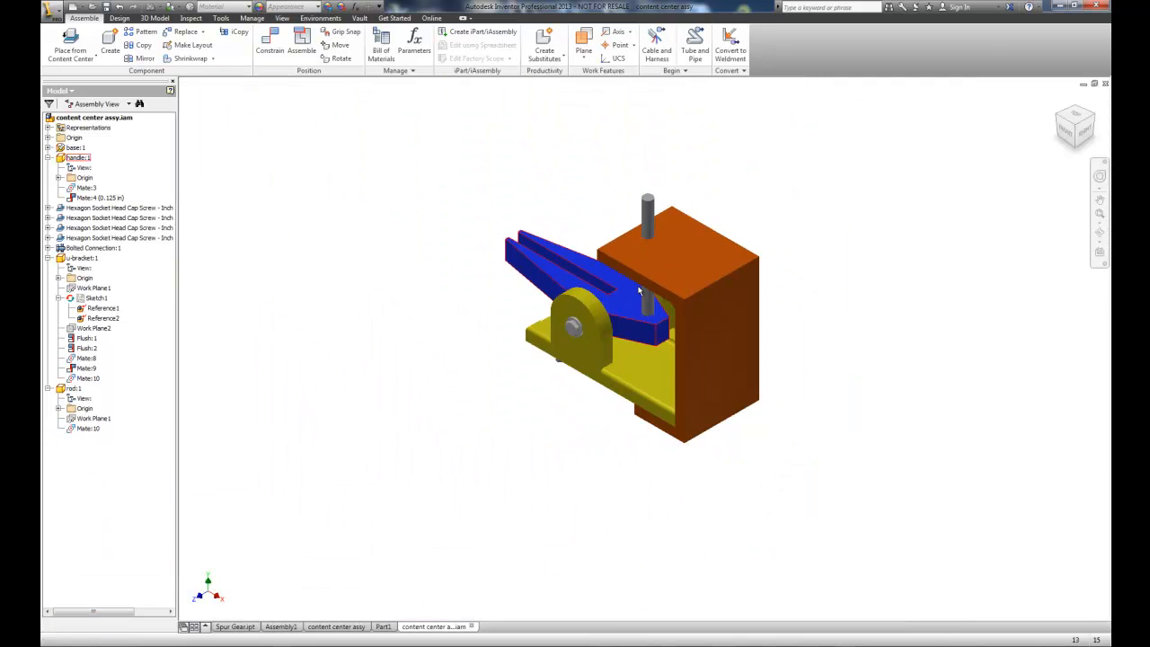
pyautogui.moveTo(650, 220); pyautogui.dragTo(681, 130)
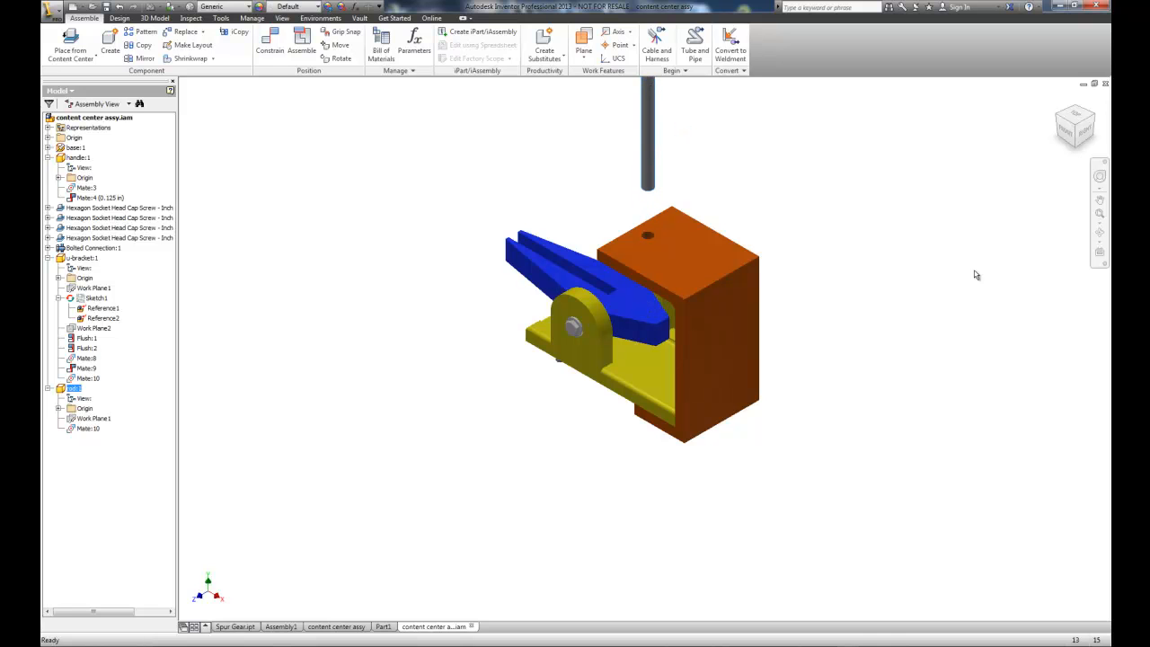
pyautogui.scroll(5, 727, 493)
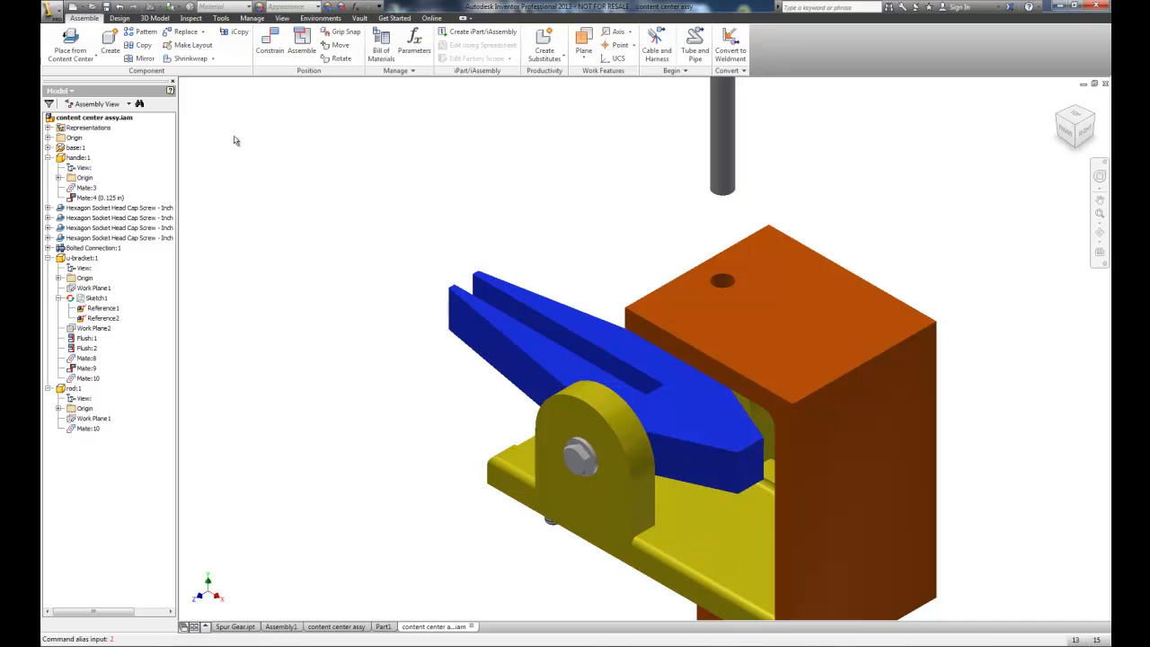
pyautogui.click(271, 42)
pyautogui.click(697, 411)
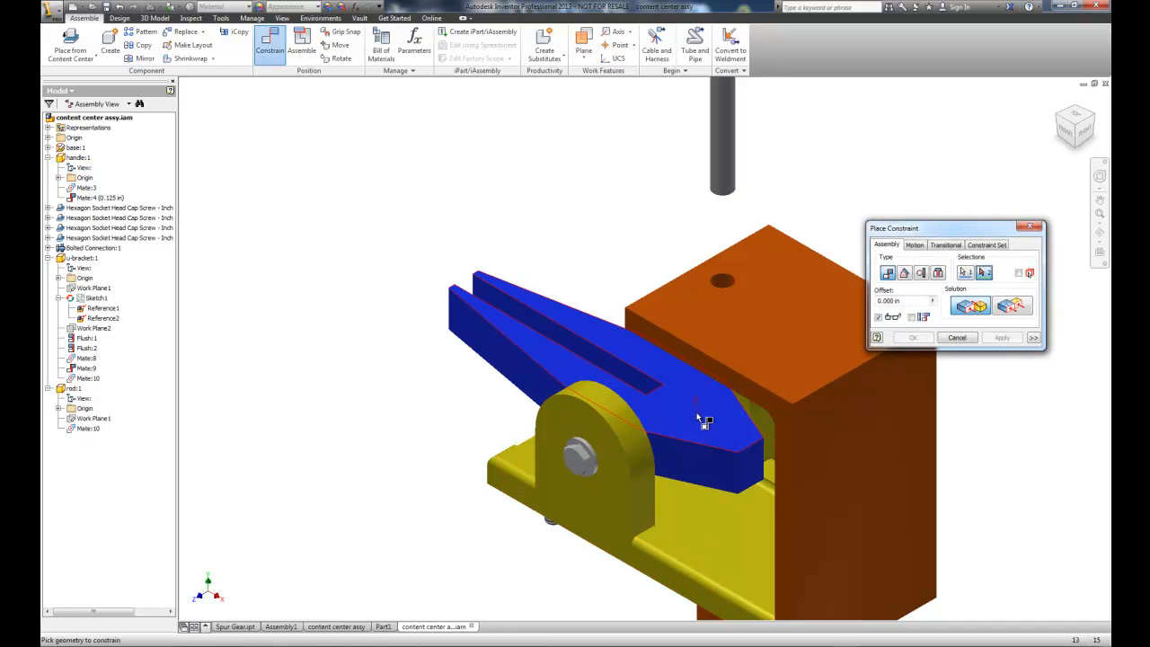
pyautogui.moveTo(1072, 133); pyautogui.dragTo(1054, 571)
pyautogui.scroll(-6, 698, 166)
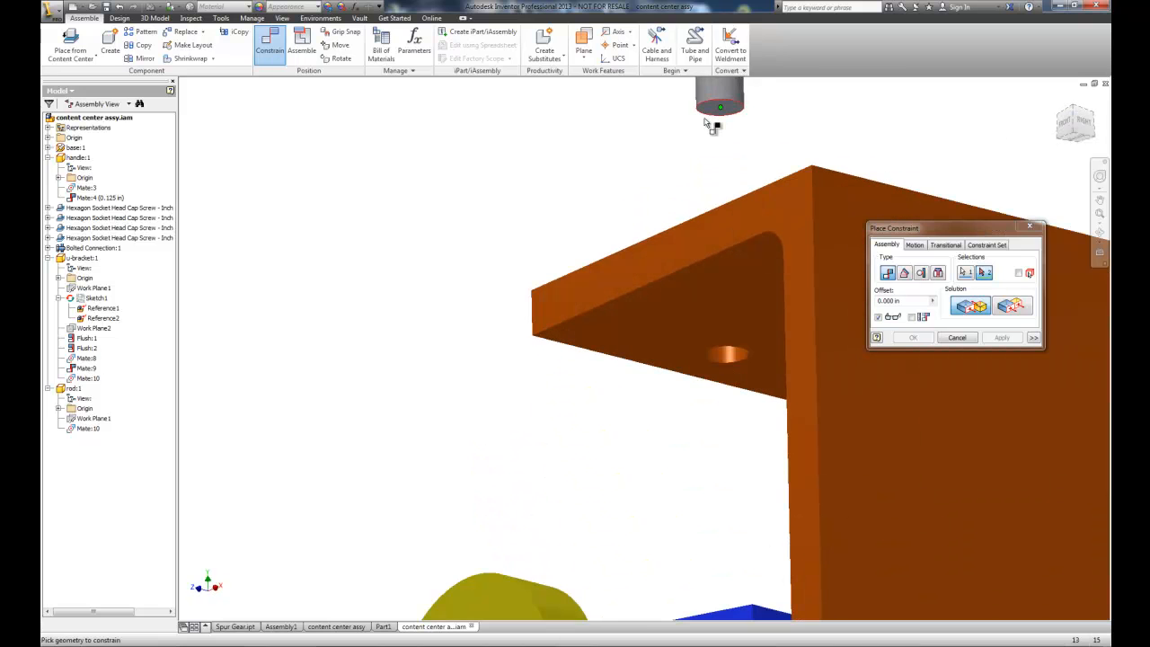
pyautogui.scroll(5, 691, 177)
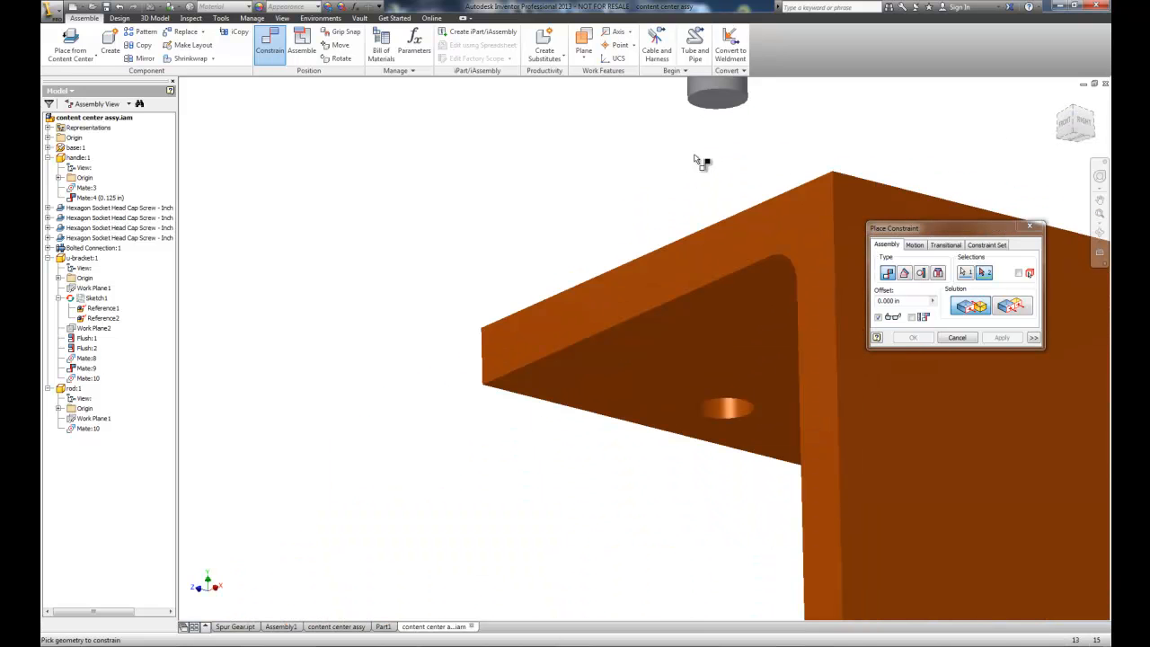
pyautogui.click(709, 94)
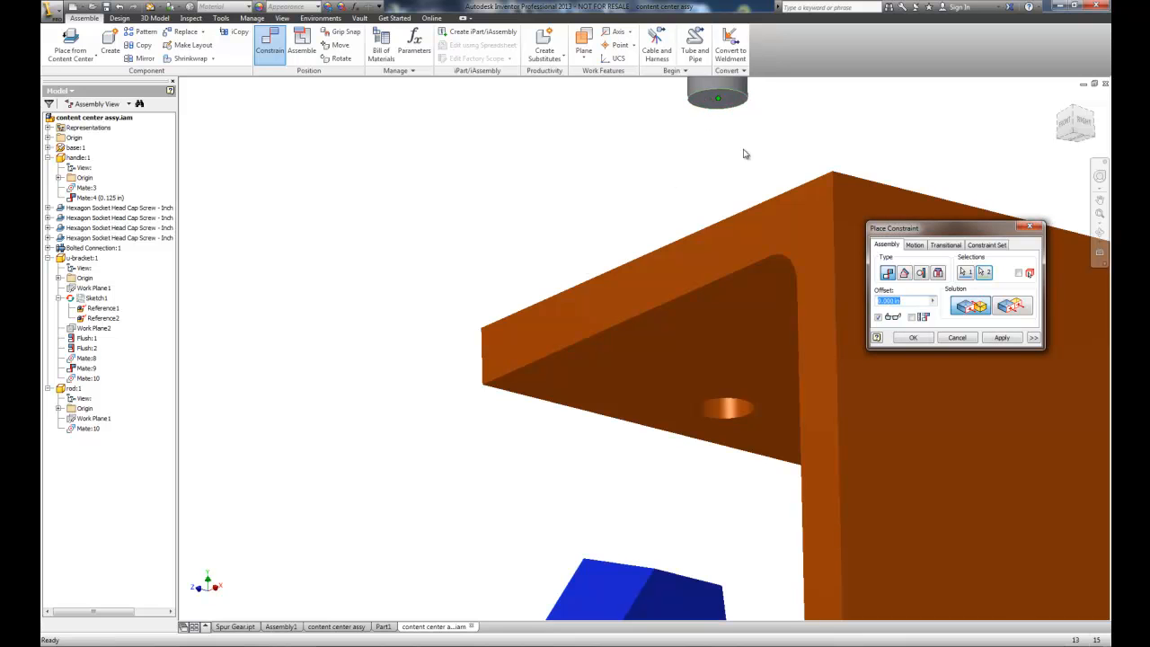
pyautogui.click(1001, 337)
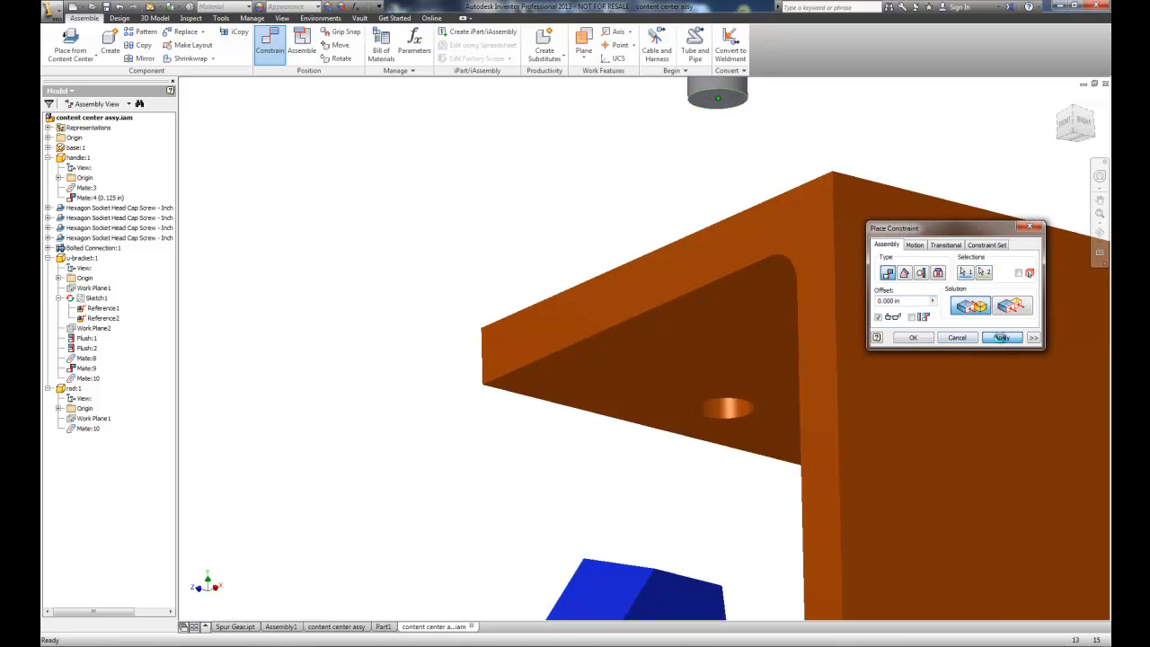
pyautogui.click(957, 337)
# Step: Swing the handle in the home view to check how the rod moves with it
pyautogui.click(1058, 101)
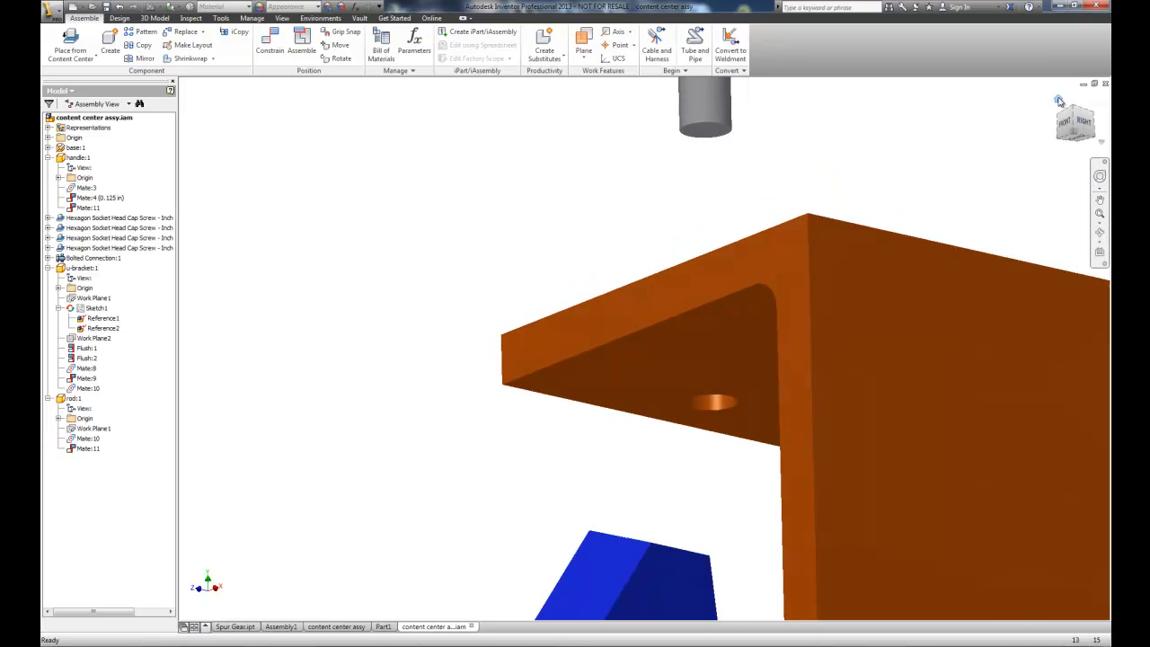
pyautogui.moveTo(644, 207); pyautogui.dragTo(621, 325)
pyautogui.moveTo(516, 352)
pyautogui.mouseDown()
pyautogui.moveTo(517, 385)
pyautogui.moveTo(528, 354)
pyautogui.moveTo(518, 370)
pyautogui.mouseUp()
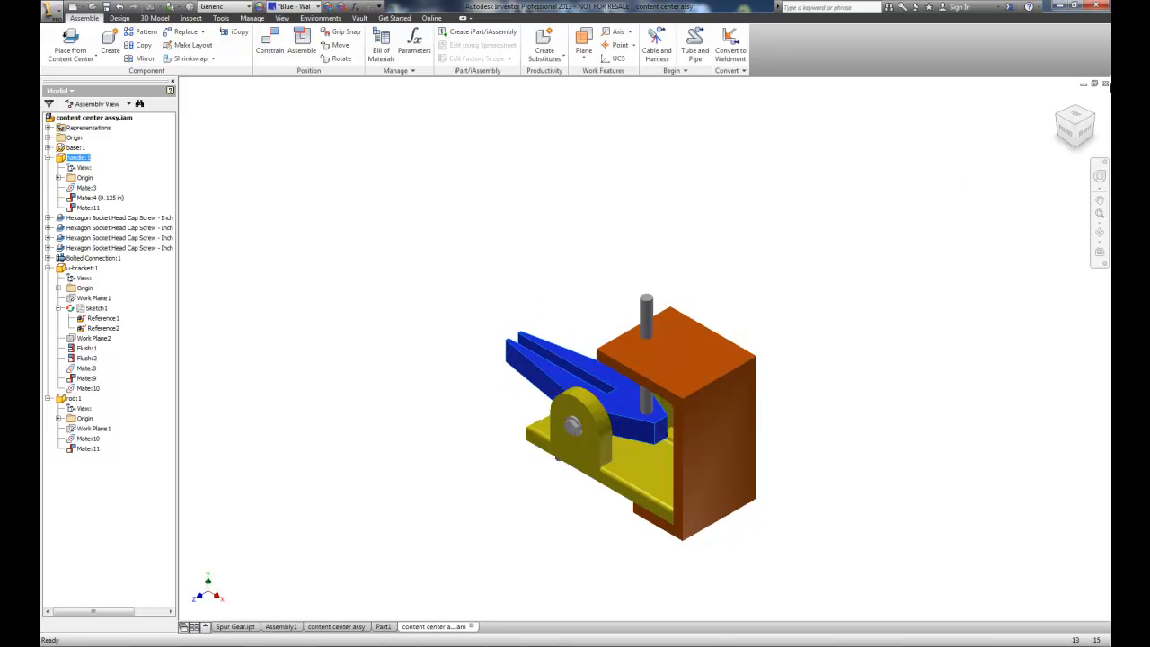
# Step: Swing the handle up and down in the front view and examine the contact between the rod's end and the handle
pyautogui.click(1066, 132)
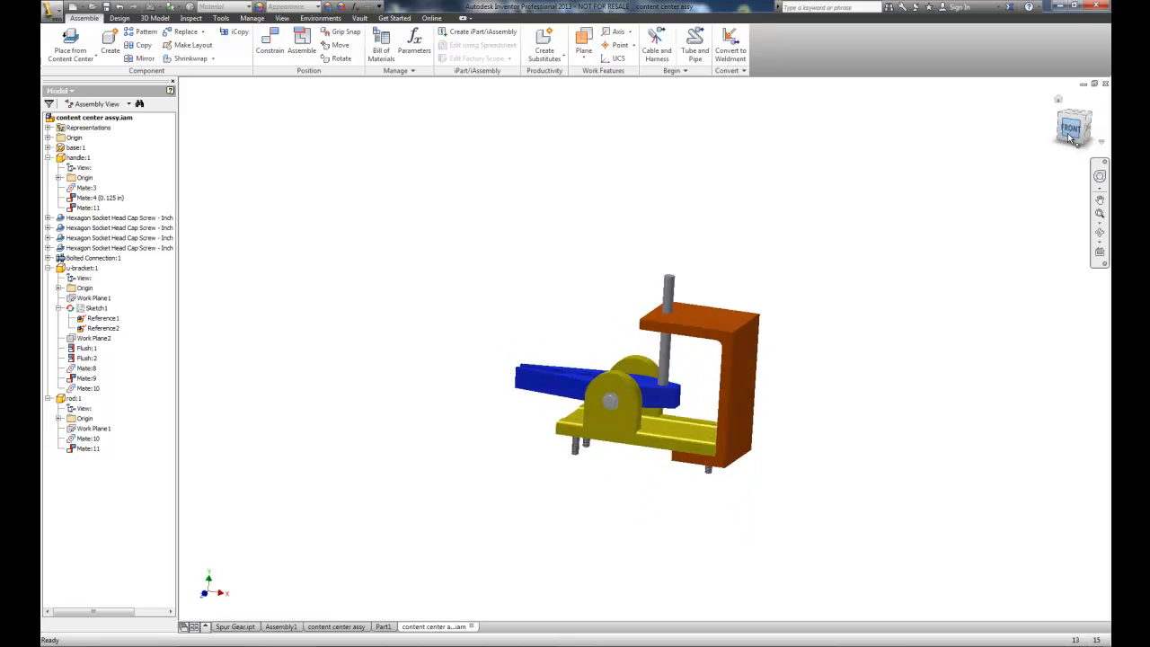
pyautogui.moveTo(550, 377); pyautogui.dragTo(552, 409)
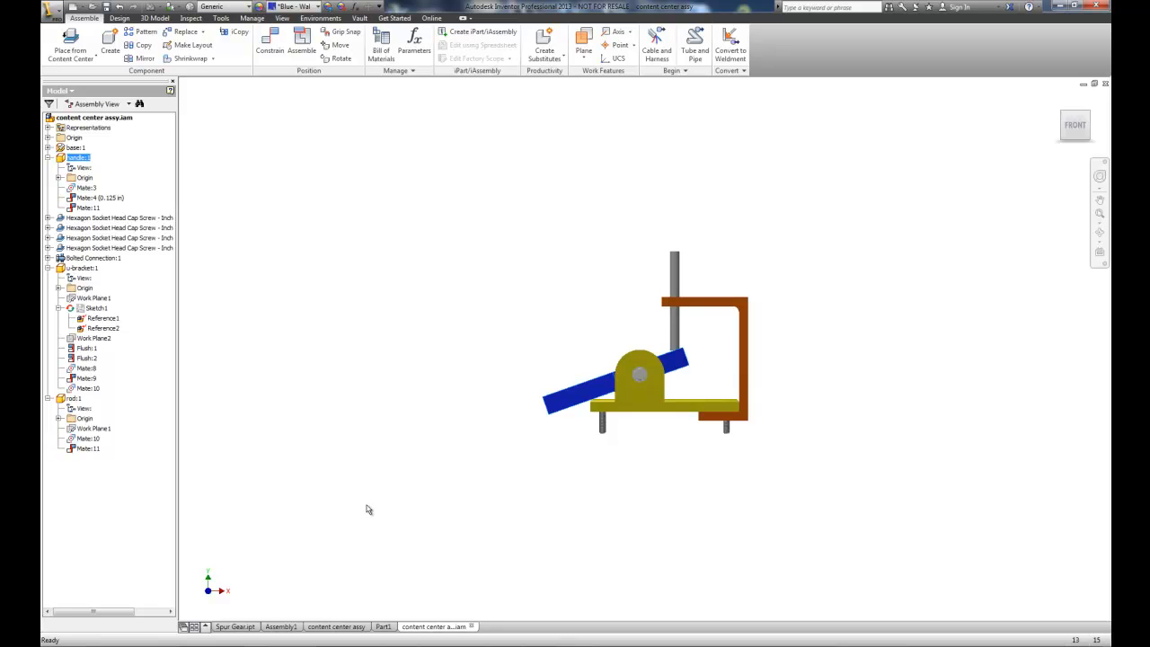
pyautogui.moveTo(565, 406)
pyautogui.mouseDown()
pyautogui.moveTo(609, 451)
pyautogui.moveTo(579, 417)
pyautogui.mouseUp()
pyautogui.moveTo(599, 440); pyautogui.dragTo(584, 402)
pyautogui.scroll(5, 721, 356)
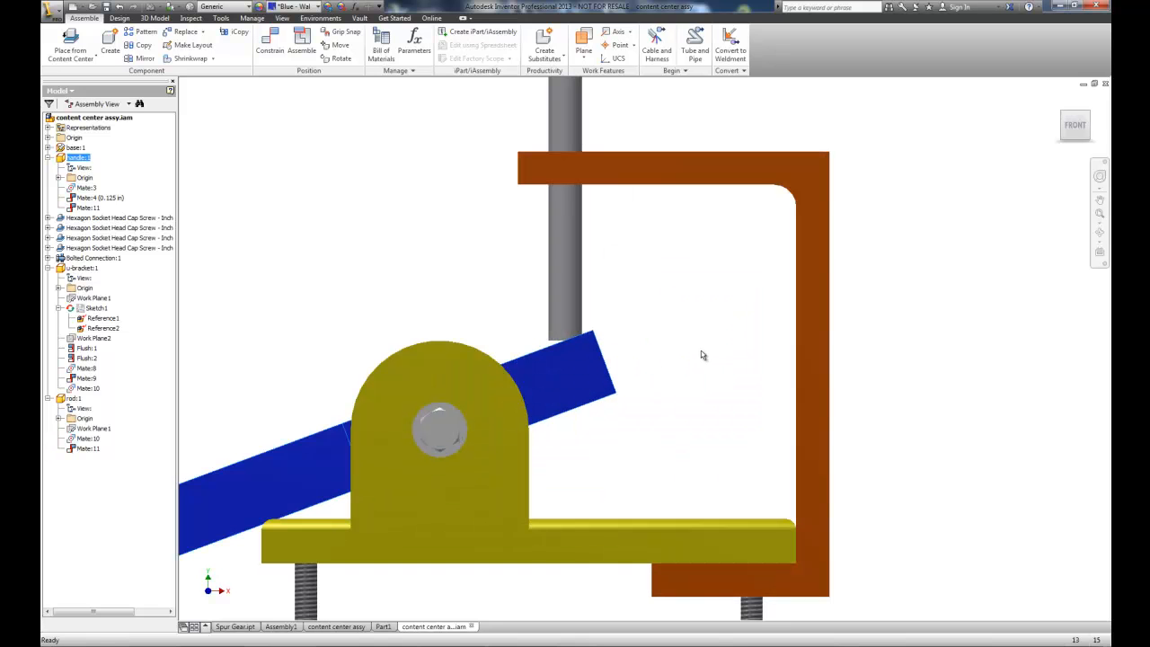
# Step: Move the rod slightly, then swing the handle in the home and left-front views to check that both move together
pyautogui.moveTo(571, 317)
pyautogui.mouseDown()
pyautogui.moveTo(564, 284)
pyautogui.moveTo(548, 336)
pyautogui.moveTo(575, 311)
pyautogui.moveTo(570, 323)
pyautogui.mouseUp()
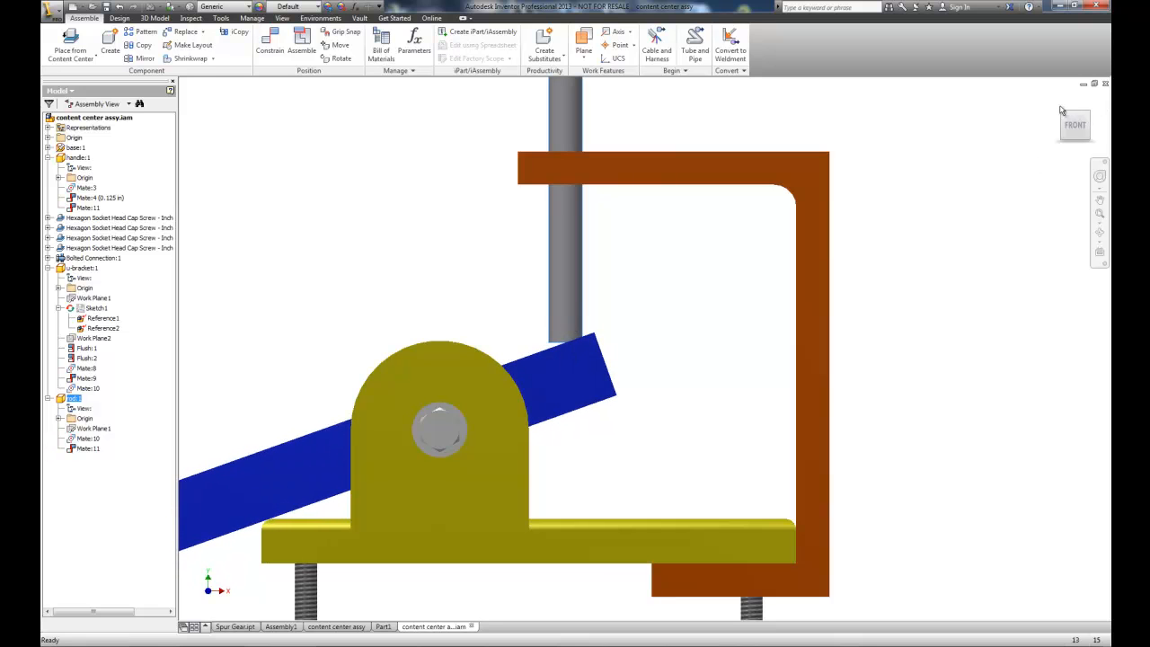
pyautogui.click(1057, 101)
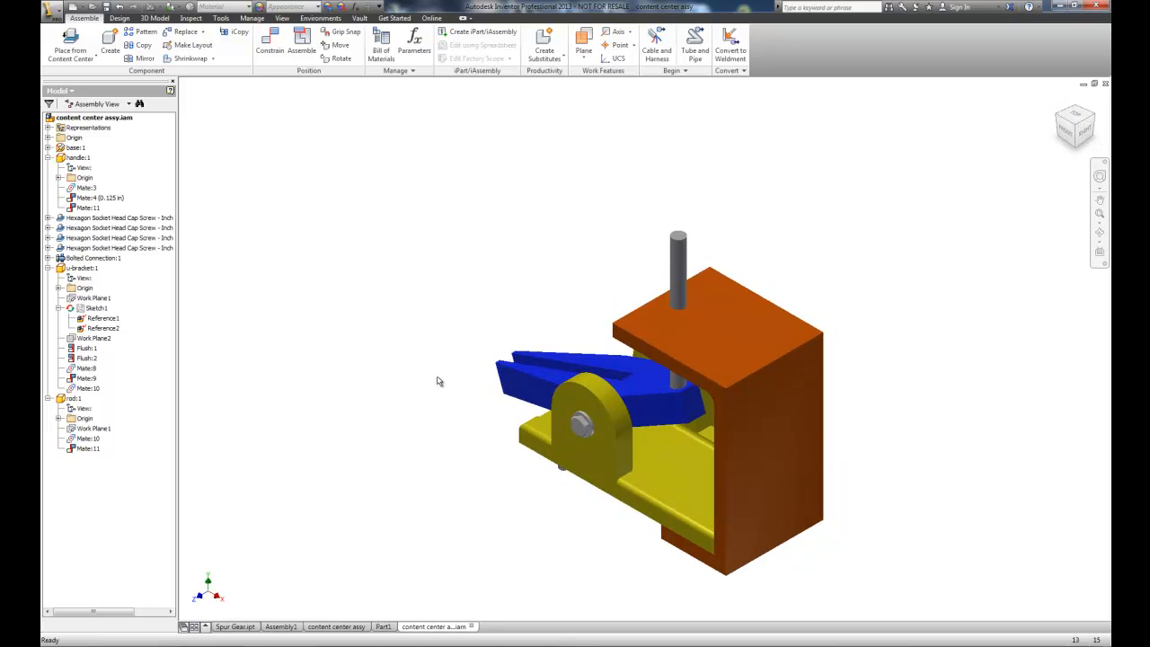
pyautogui.moveTo(508, 395); pyautogui.dragTo(509, 346)
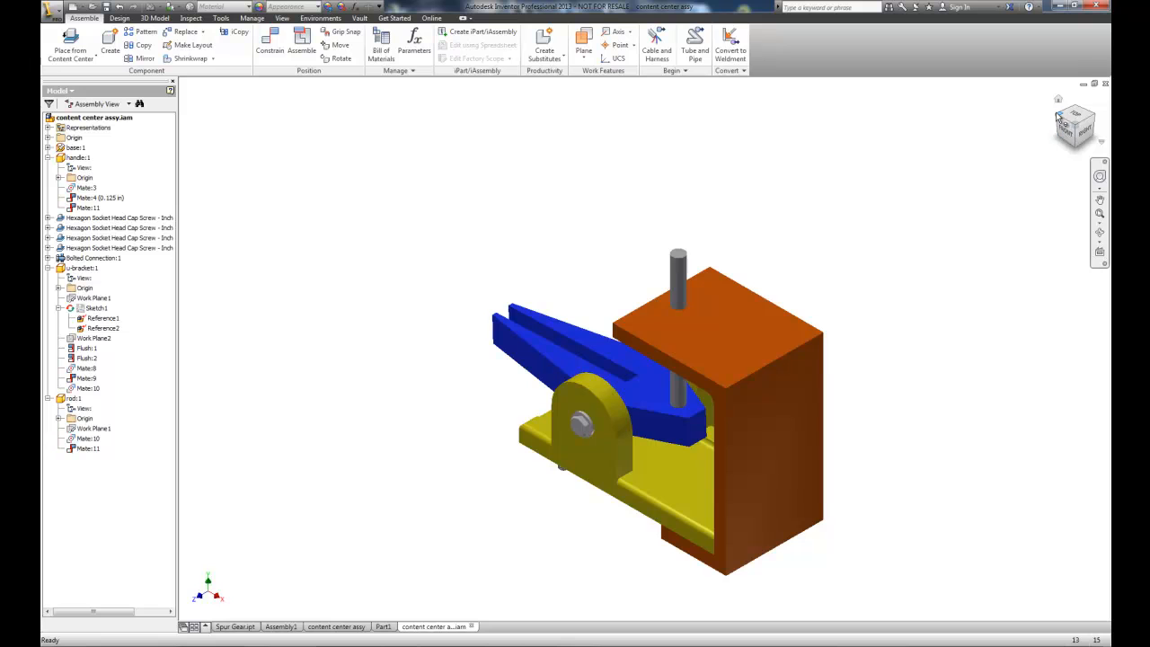
pyautogui.click(1058, 117)
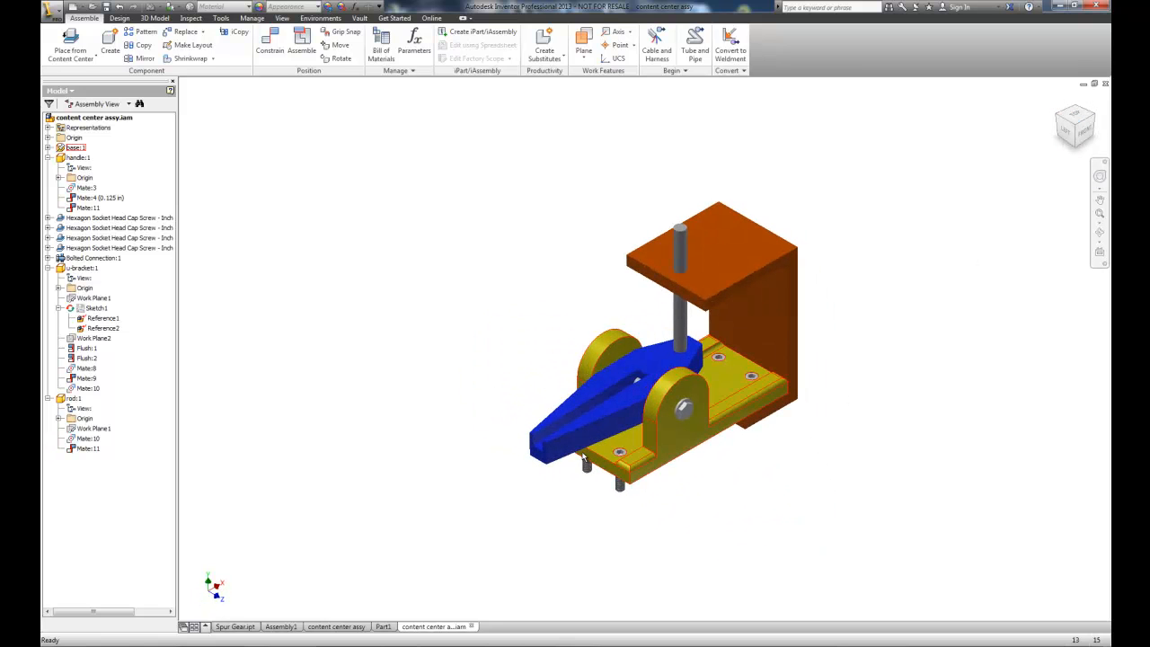
pyautogui.moveTo(579, 428); pyautogui.dragTo(582, 424)
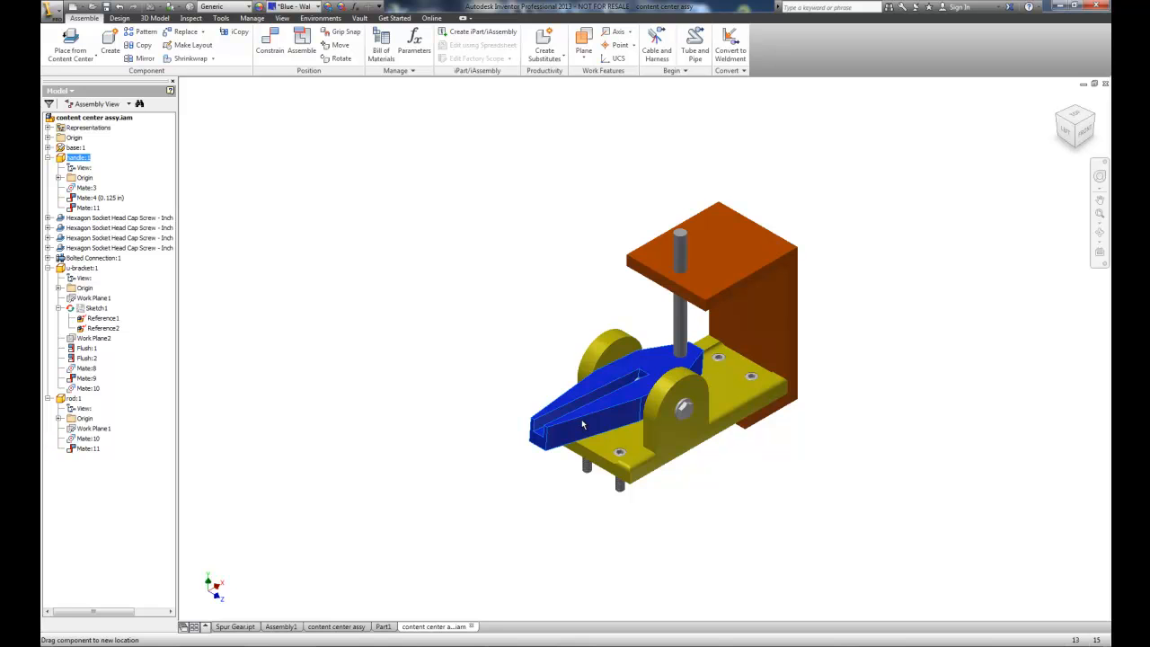
pyautogui.moveTo(582, 424)
pyautogui.mouseDown()
pyautogui.moveTo(583, 447)
pyautogui.moveTo(578, 409)
pyautogui.mouseUp()
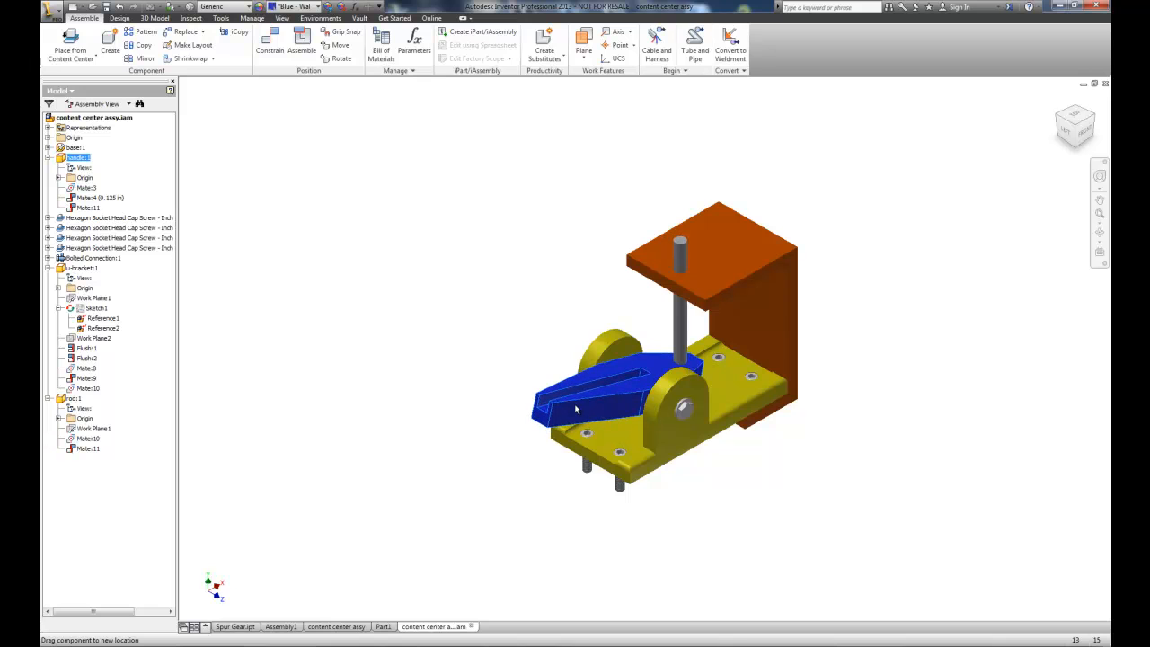
# Step: Set up a directed angle constraint between the base's top face and the handle's bottom face with an angle of 180 degrees
pyautogui.click(259, 48)
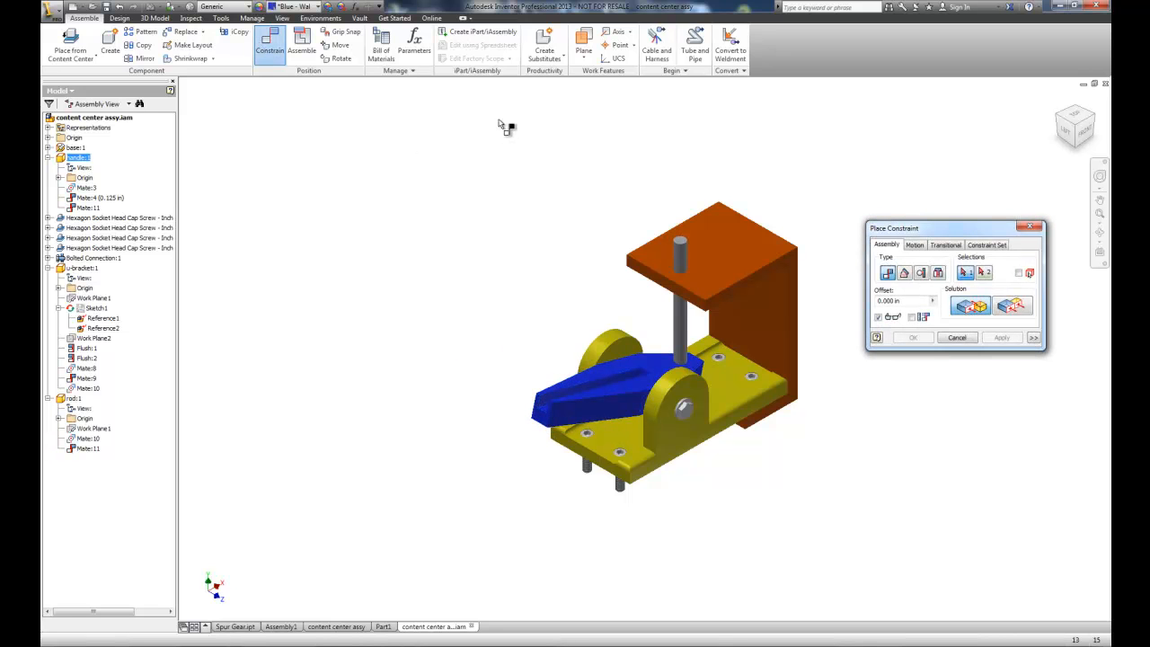
pyautogui.click(905, 273)
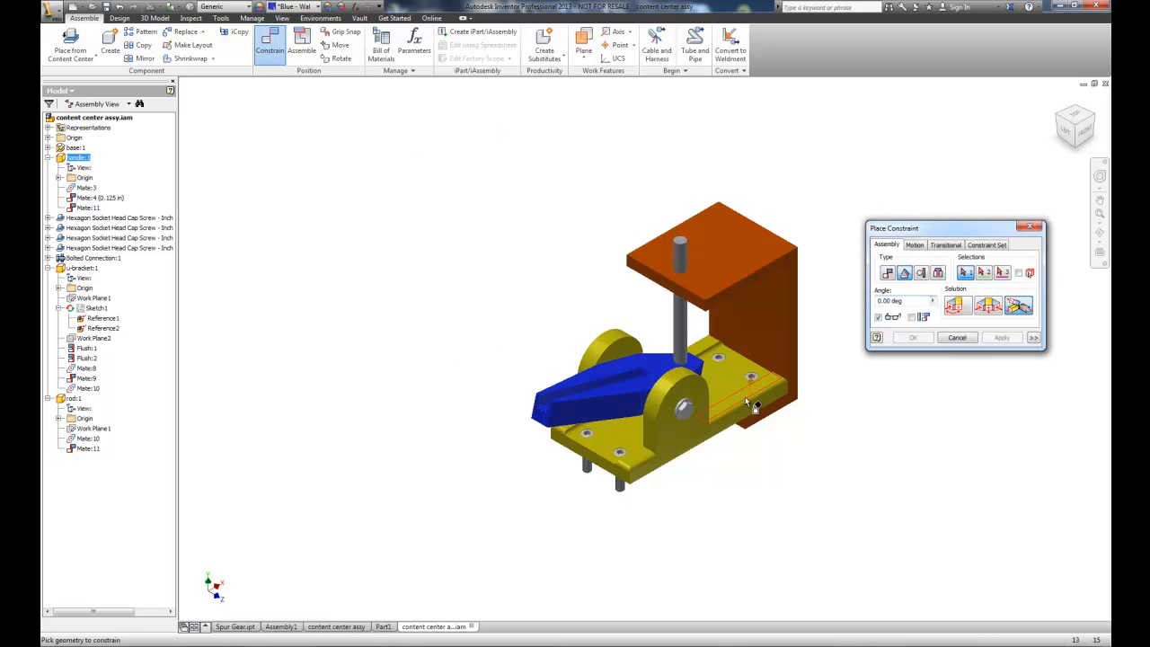
pyautogui.click(608, 439)
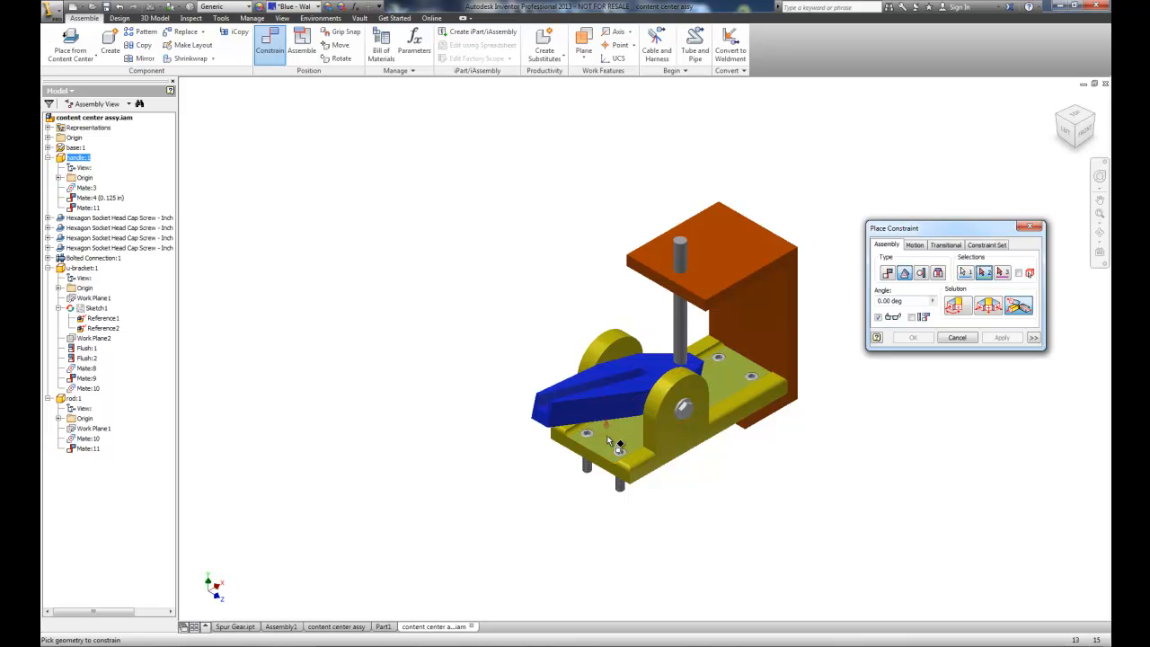
pyautogui.click(1077, 131)
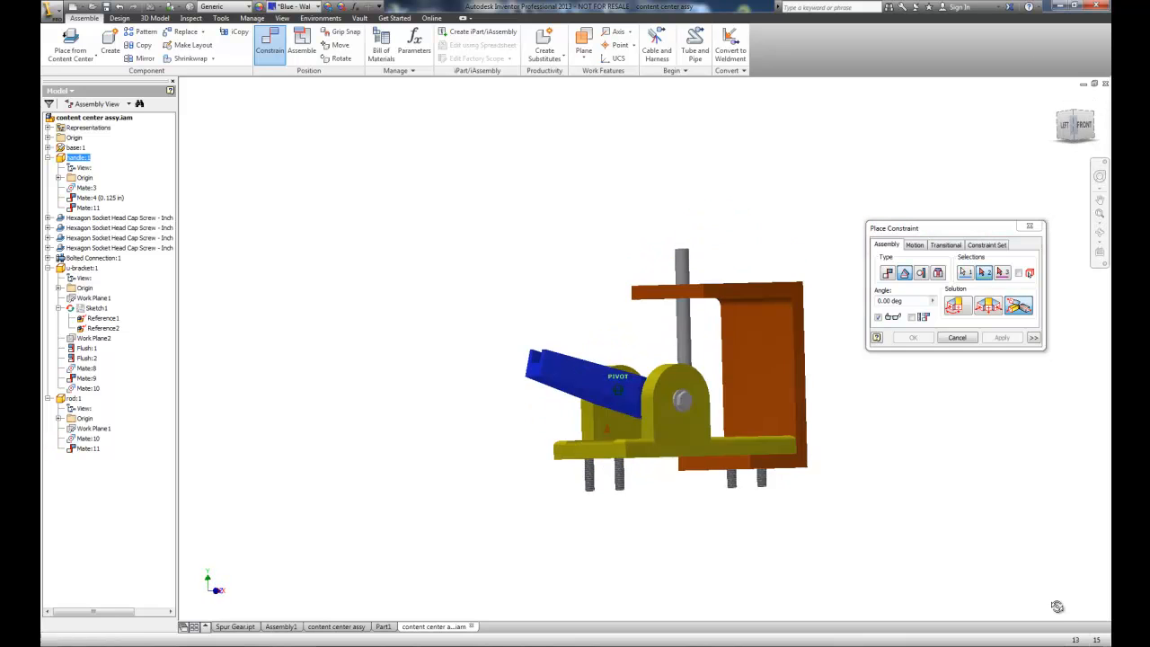
pyautogui.click(580, 384)
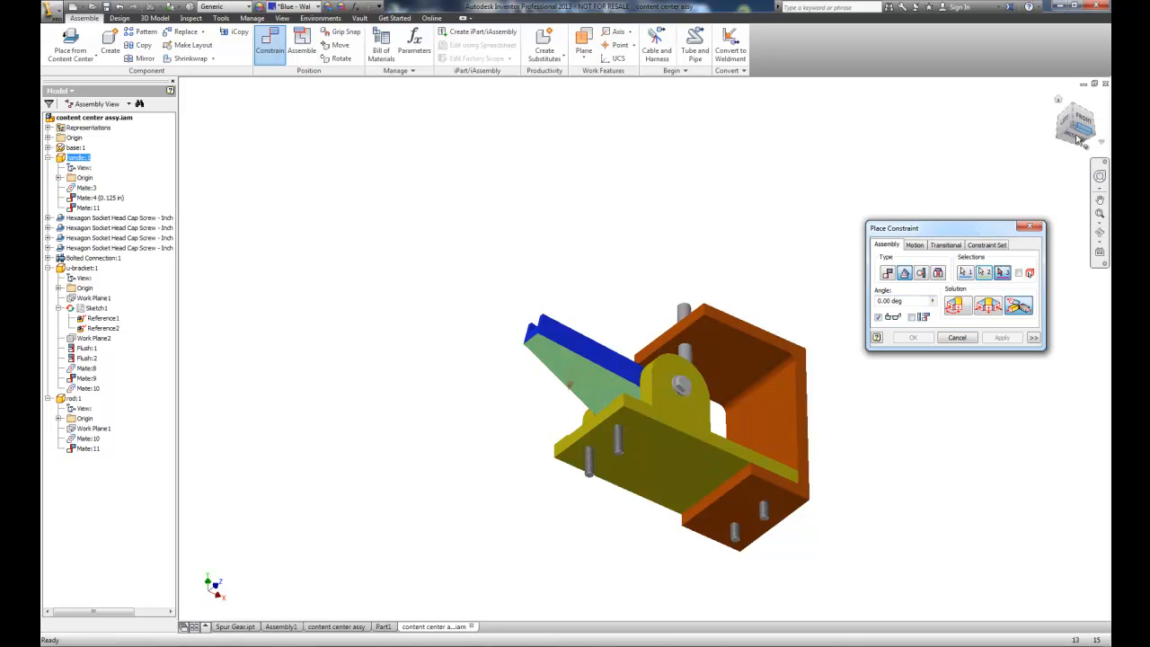
pyautogui.moveTo(963, 228); pyautogui.dragTo(920, 168)
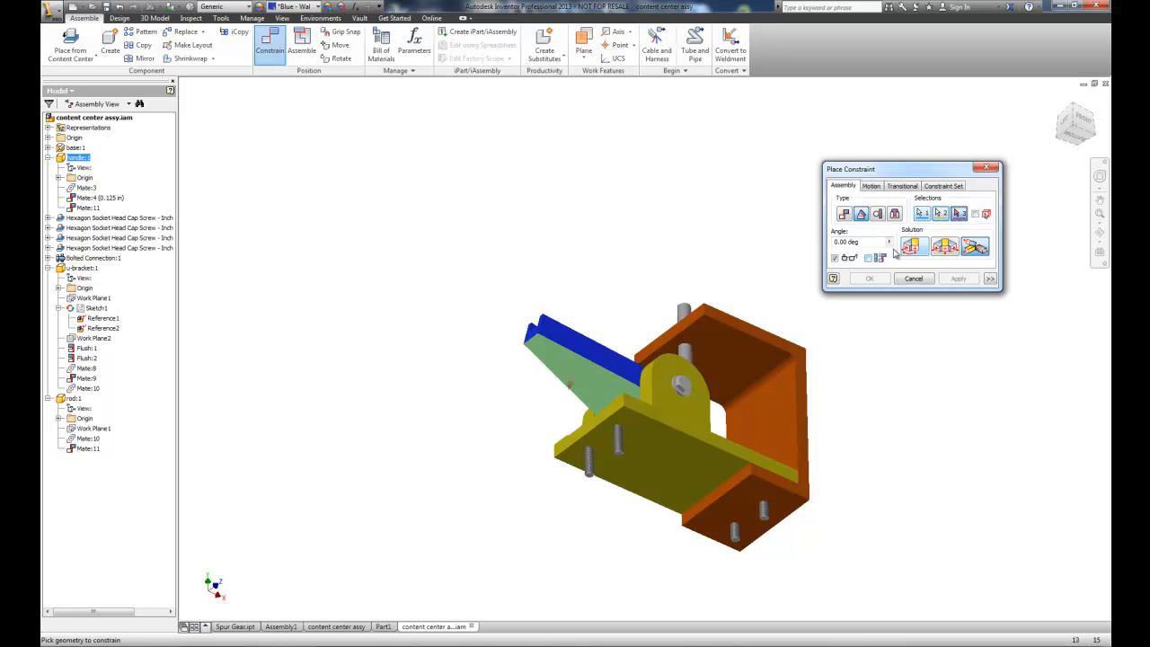
pyautogui.doubleClick(866, 243)
pyautogui.write('1')
pyautogui.click(913, 247)
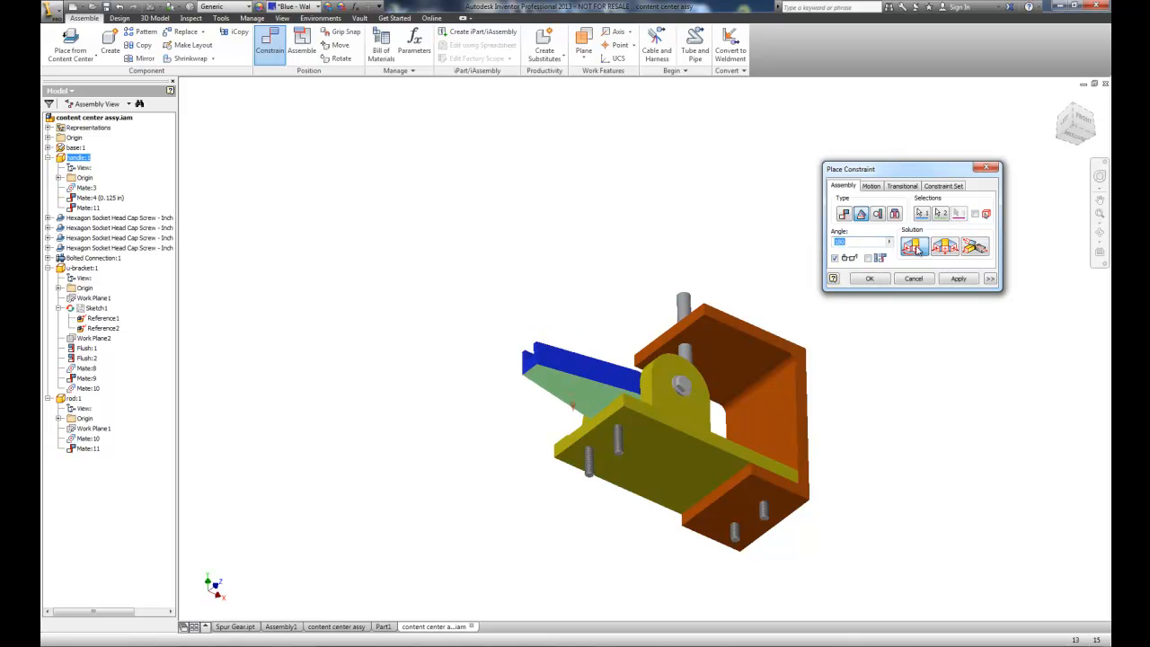
# Step: Try to apply the handle's angle constraint with an angle of 90 degrees
pyautogui.click(1060, 101)
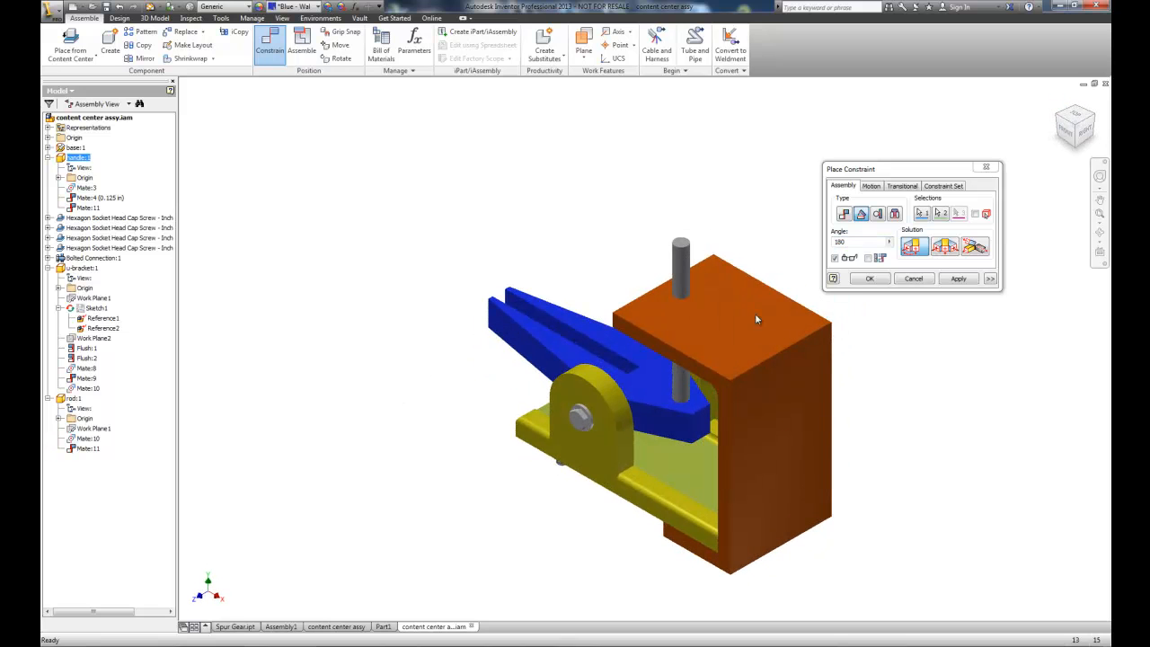
pyautogui.moveTo(855, 239); pyautogui.dragTo(833, 248)
pyautogui.write('90')
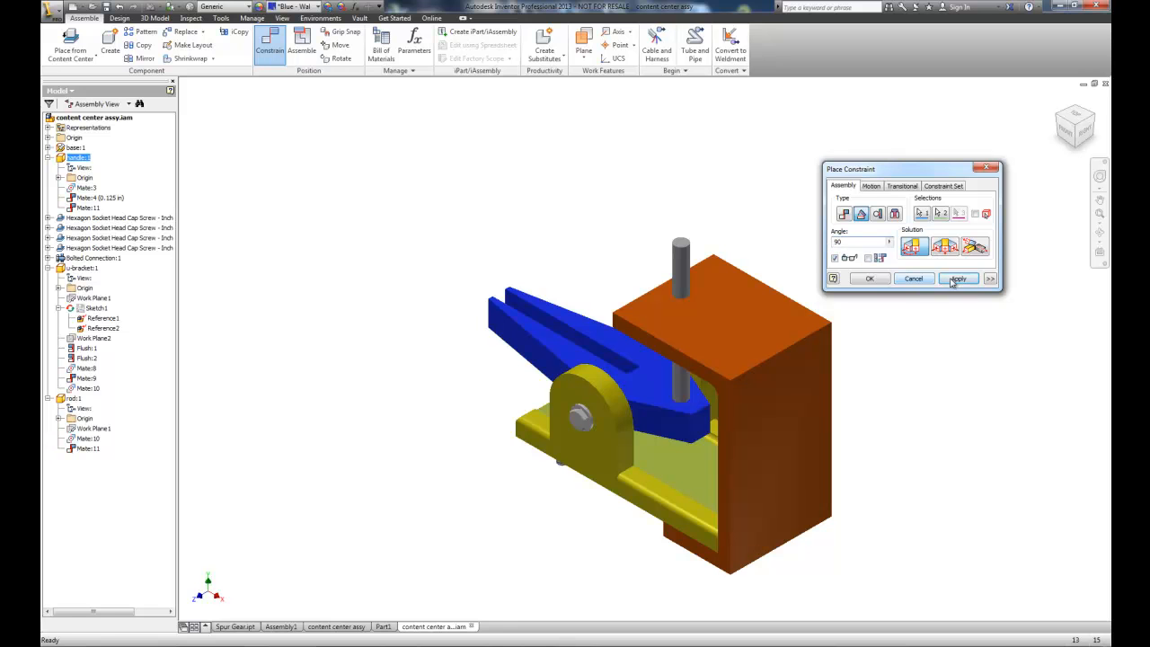
pyautogui.click(958, 279)
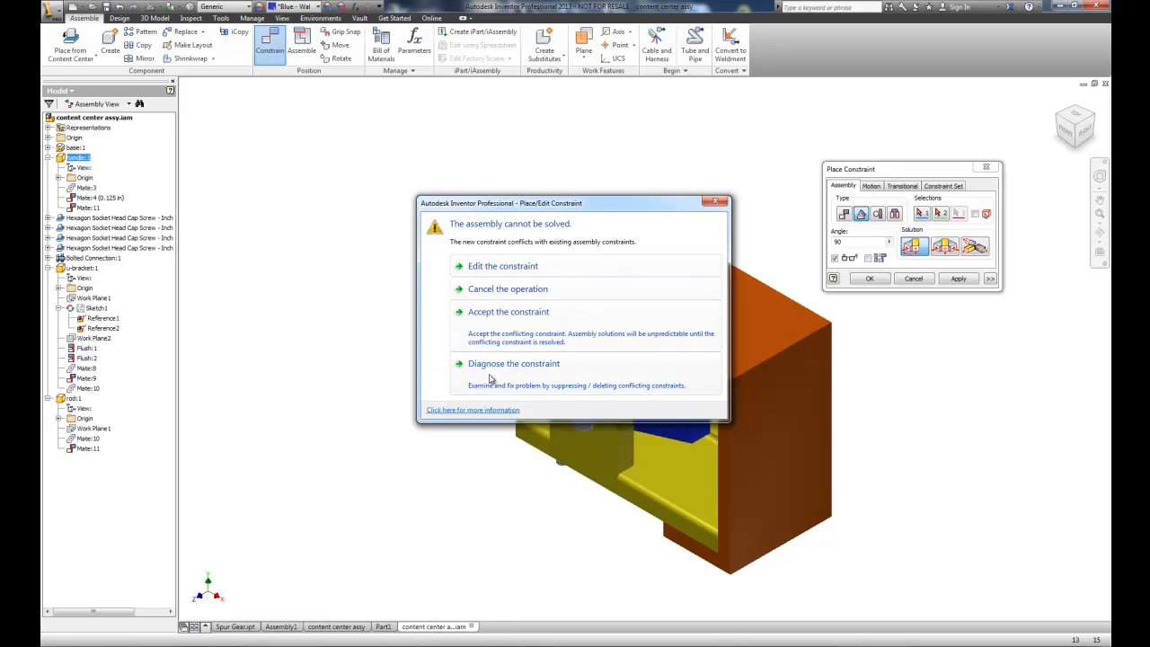
pyautogui.click(481, 270)
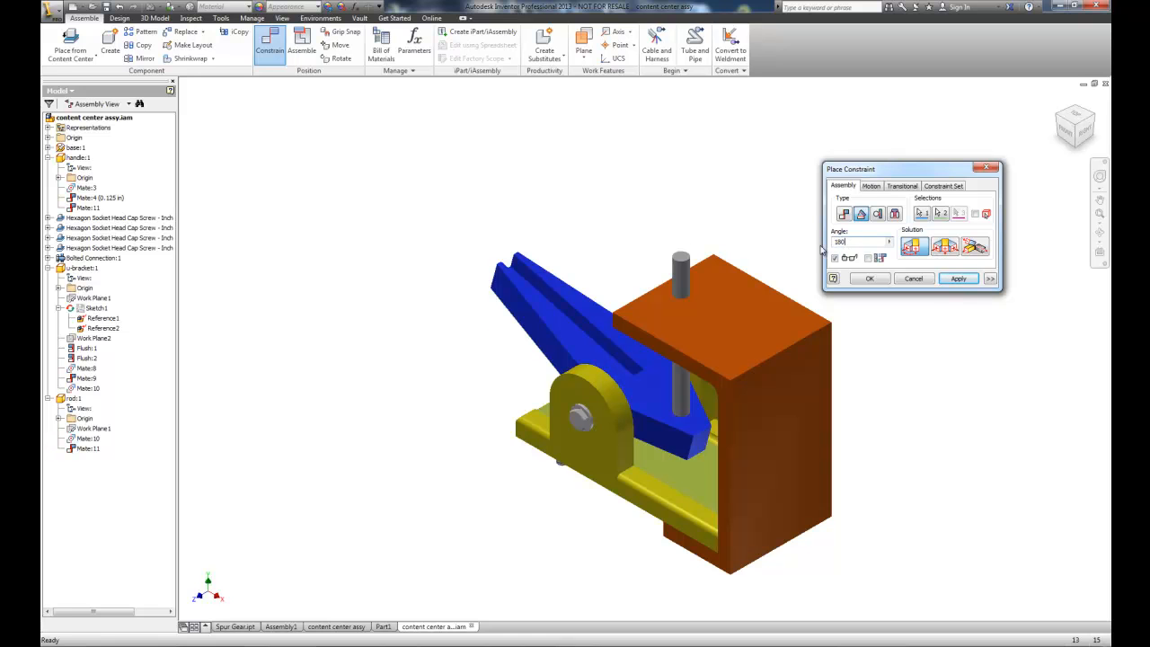
# Step: Apply the angle constraint between the base and the handle at 180 degrees and finish constraining
pyautogui.click(958, 278)
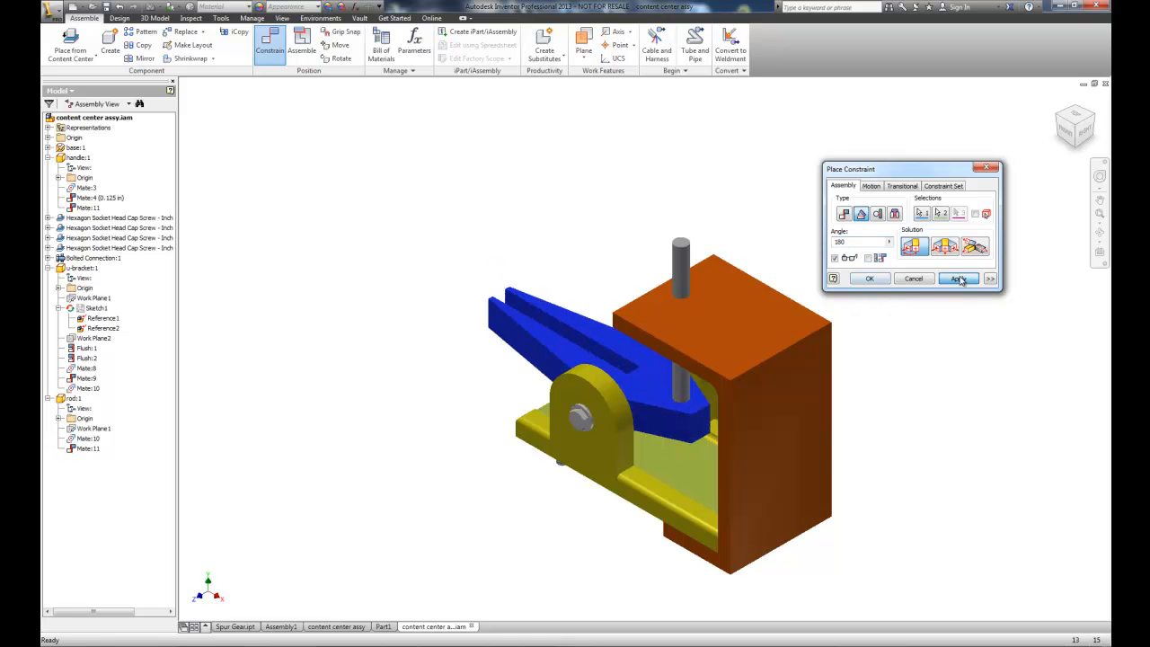
pyautogui.click(911, 279)
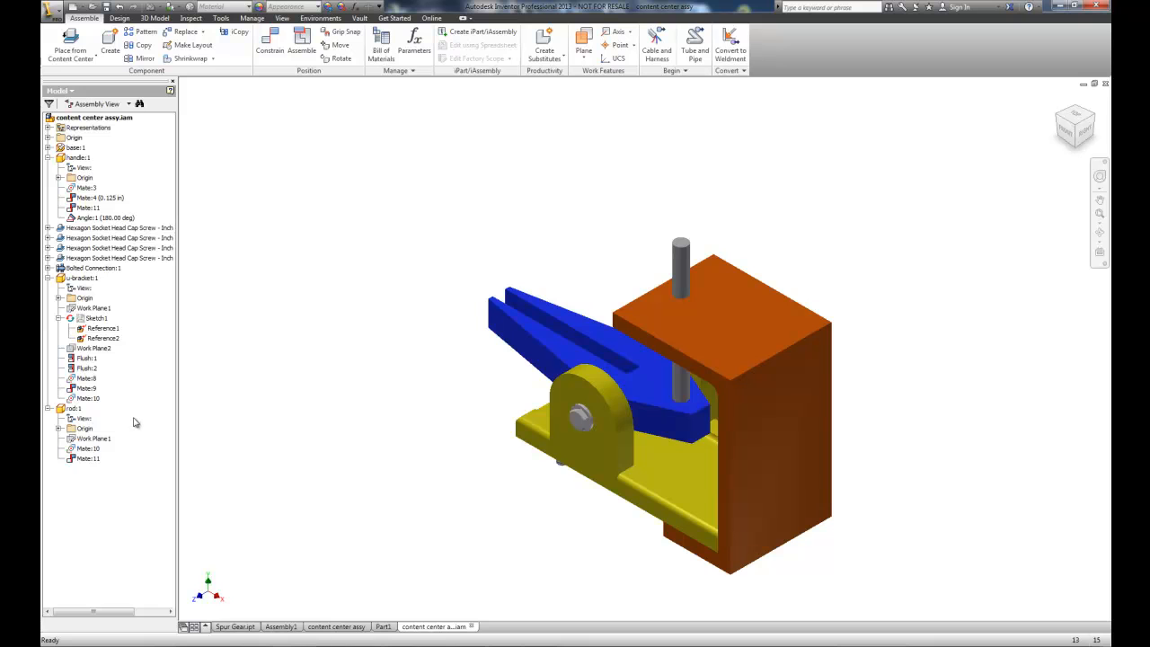
# Step: Drive the handle's angle constraint forward from 180 to 190 degrees
pyautogui.rightClick(96, 220)
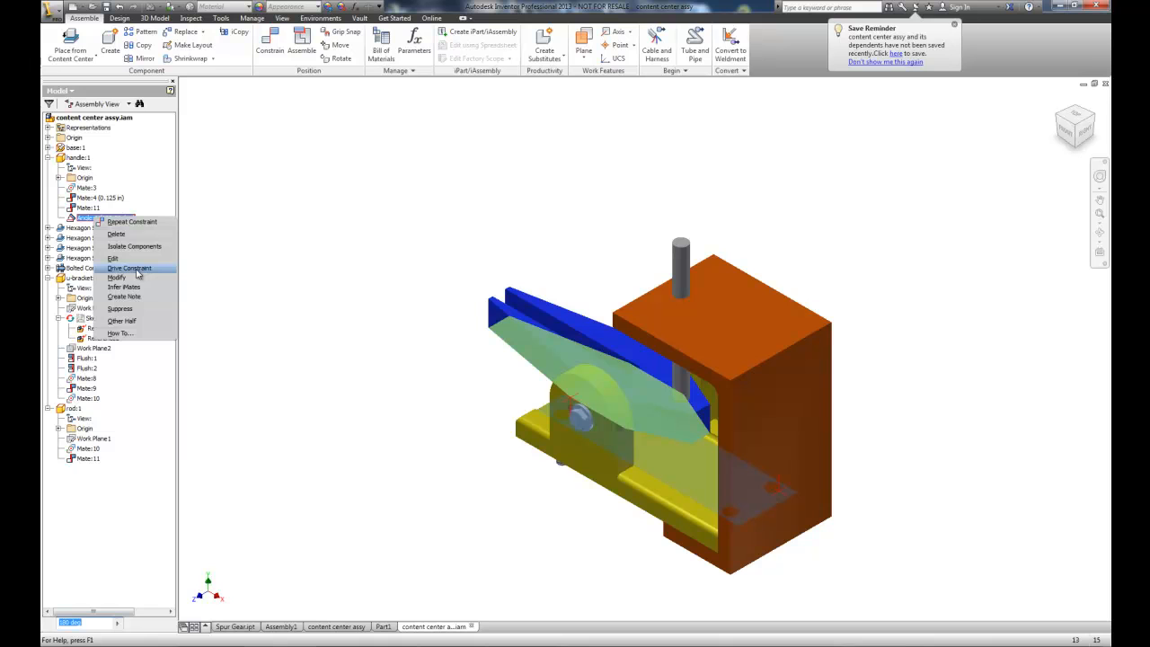
pyautogui.click(129, 268)
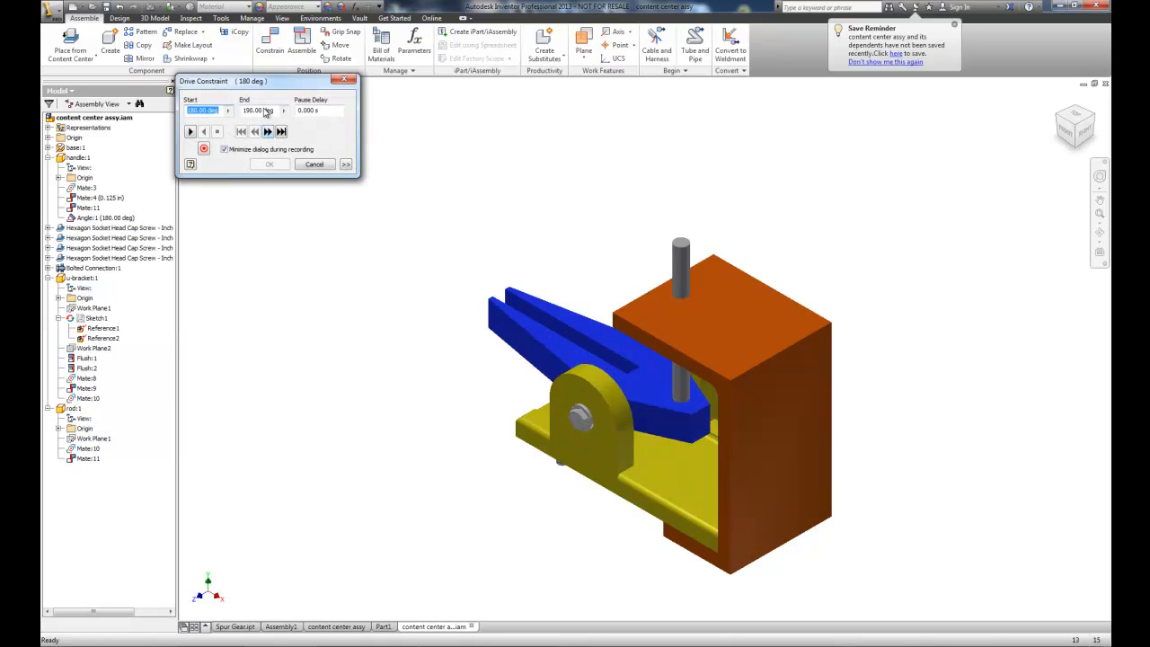
pyautogui.moveTo(323, 114); pyautogui.dragTo(323, 115)
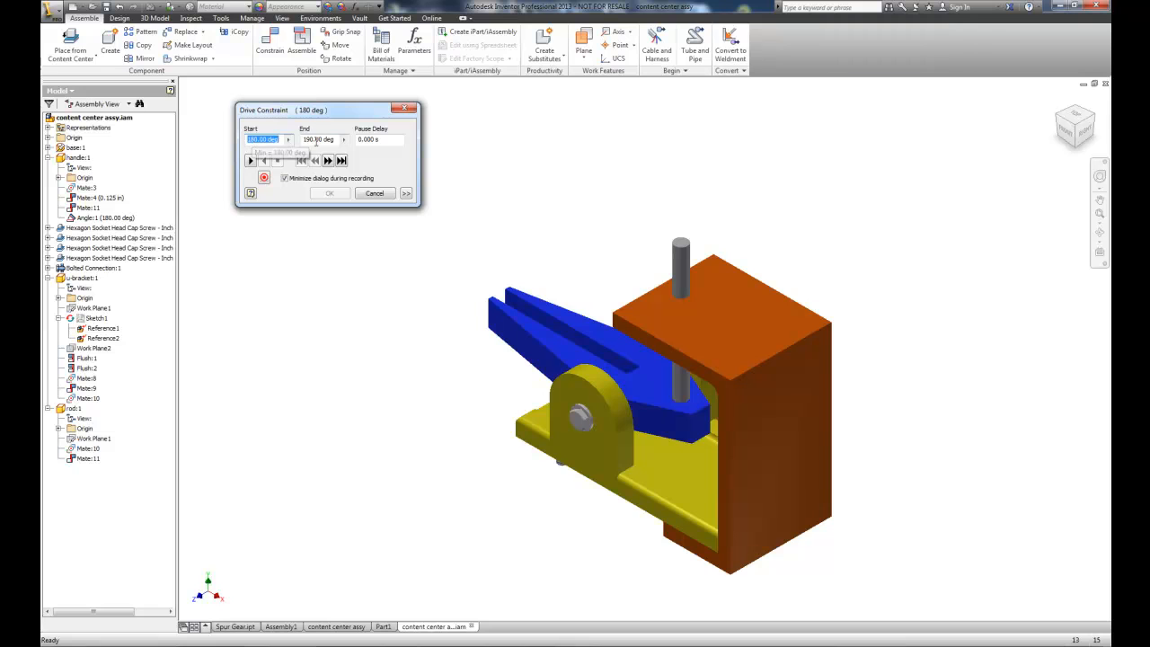
pyautogui.click(251, 161)
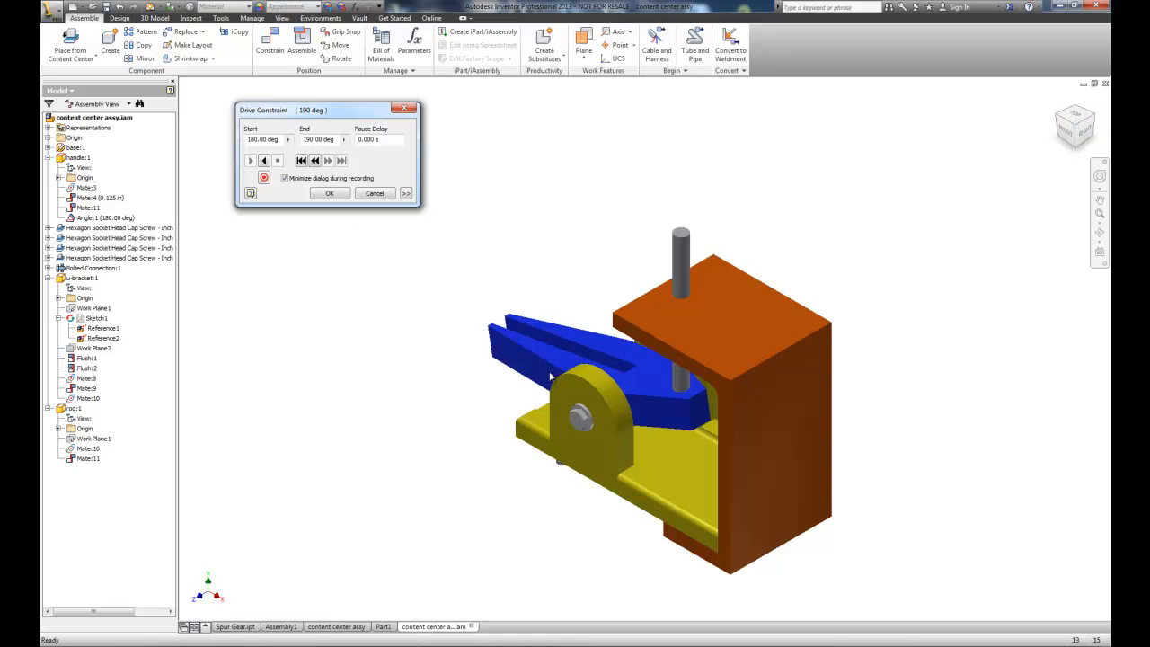
# Step: Set the drive's end angle to 200 degrees and play the handle's motion forward in the front view
pyautogui.click(1065, 135)
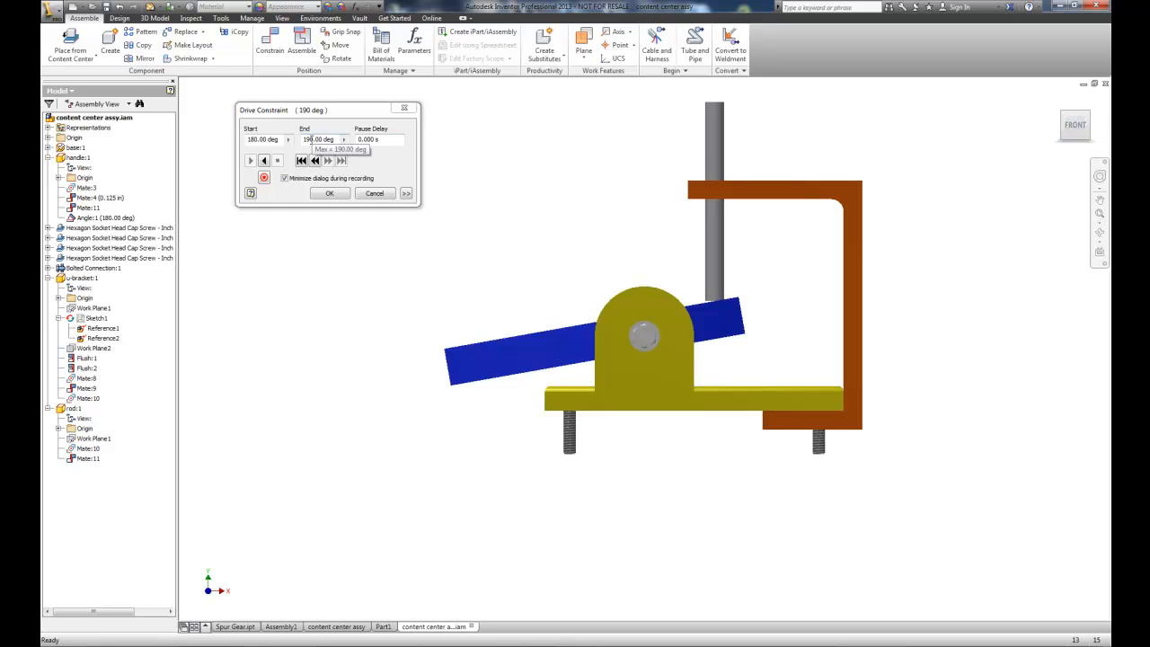
pyautogui.moveTo(314, 139); pyautogui.dragTo(288, 139)
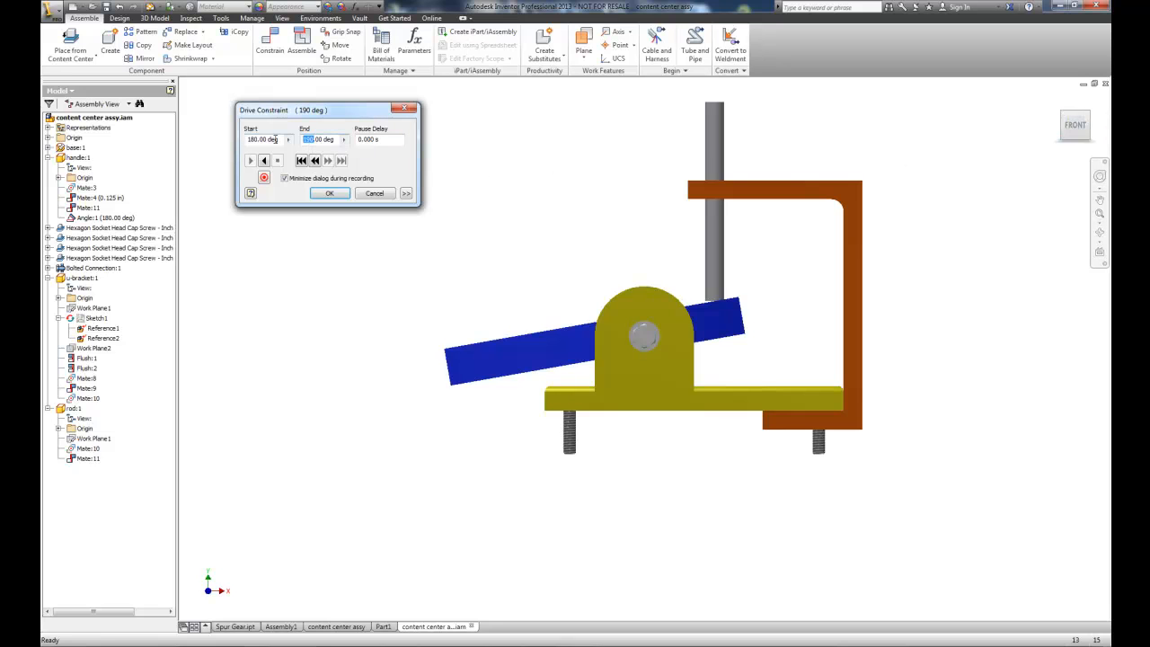
pyautogui.write('200')
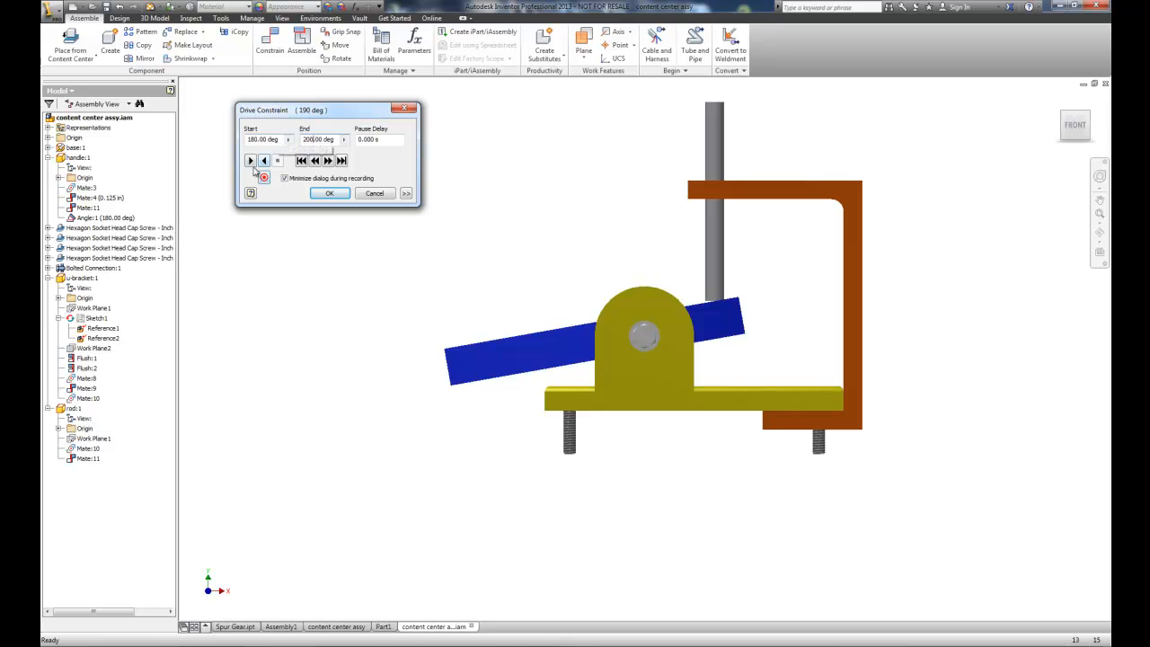
pyautogui.click(251, 161)
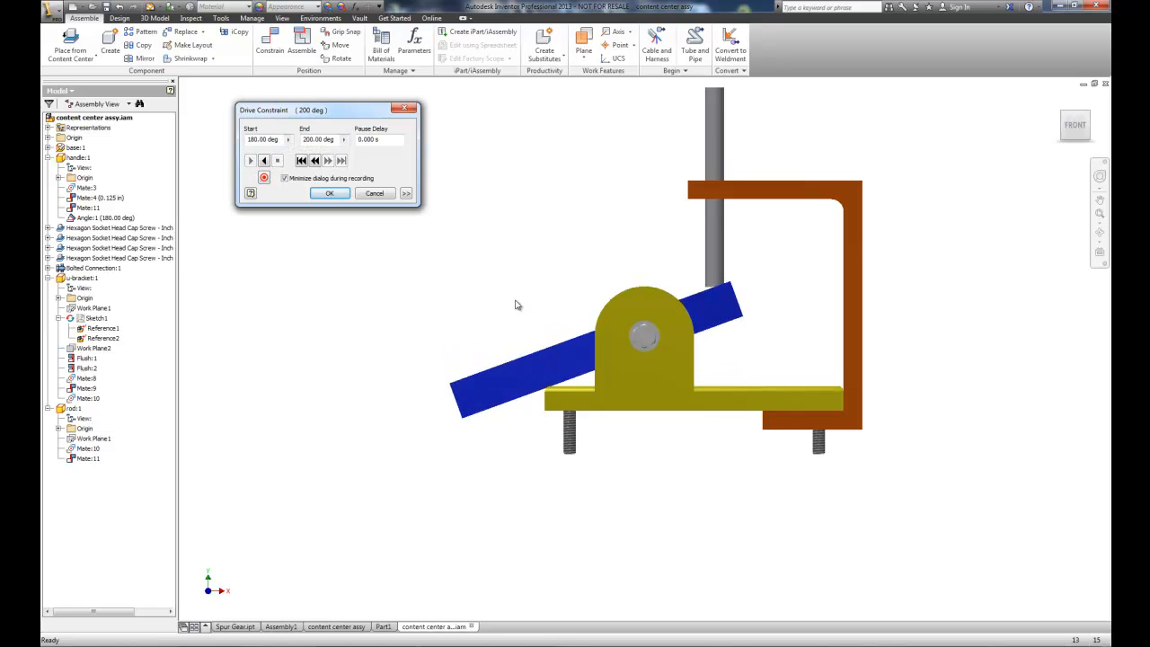
# Step: Enable Collision Detection for the drive and run the handle's motion in reverse from 200 degrees to find where parts collide
pyautogui.moveTo(323, 139); pyautogui.dragTo(311, 139)
pyautogui.click(406, 193)
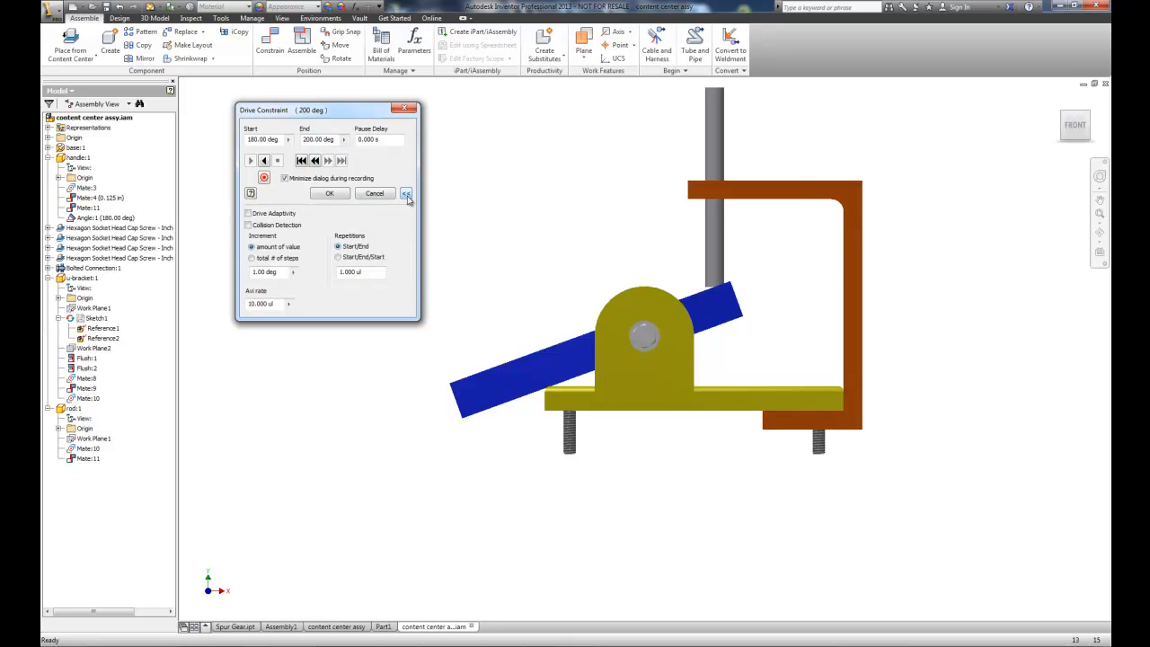
pyautogui.click(248, 224)
pyautogui.click(328, 194)
pyautogui.click(264, 160)
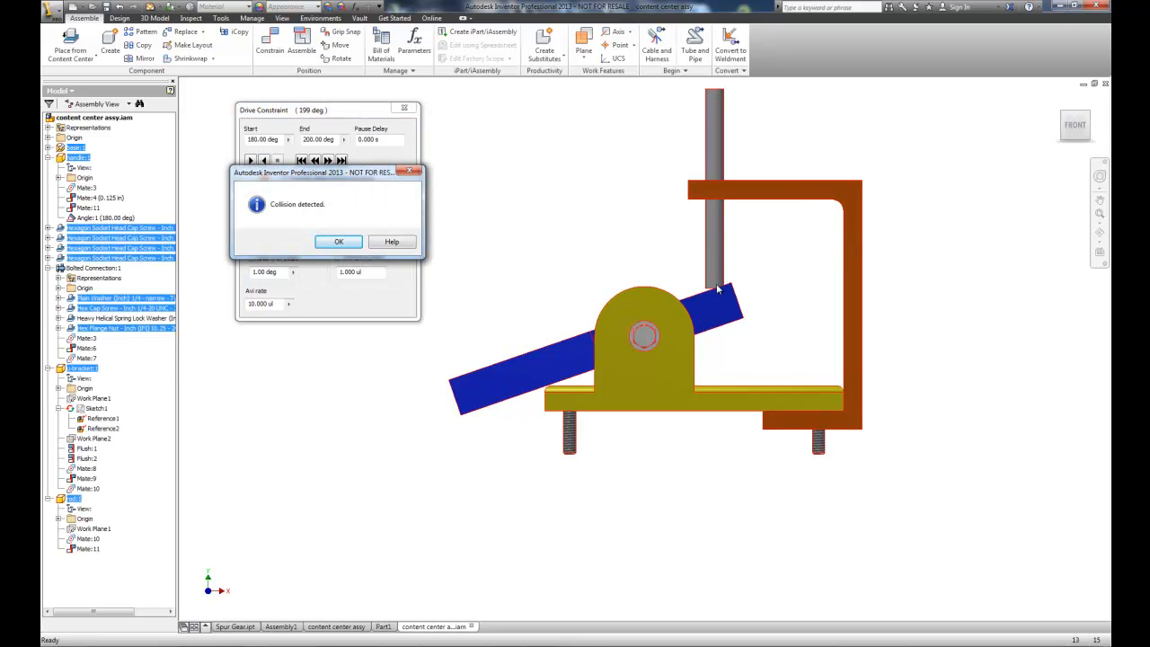
pyautogui.click(339, 242)
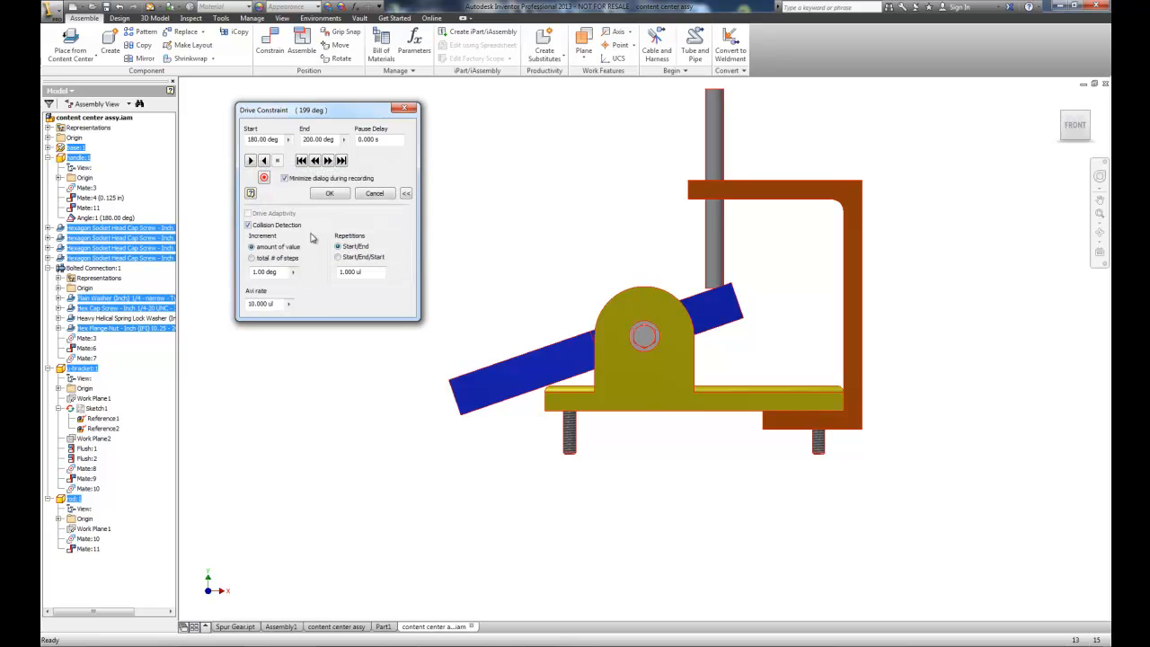
pyautogui.click(264, 160)
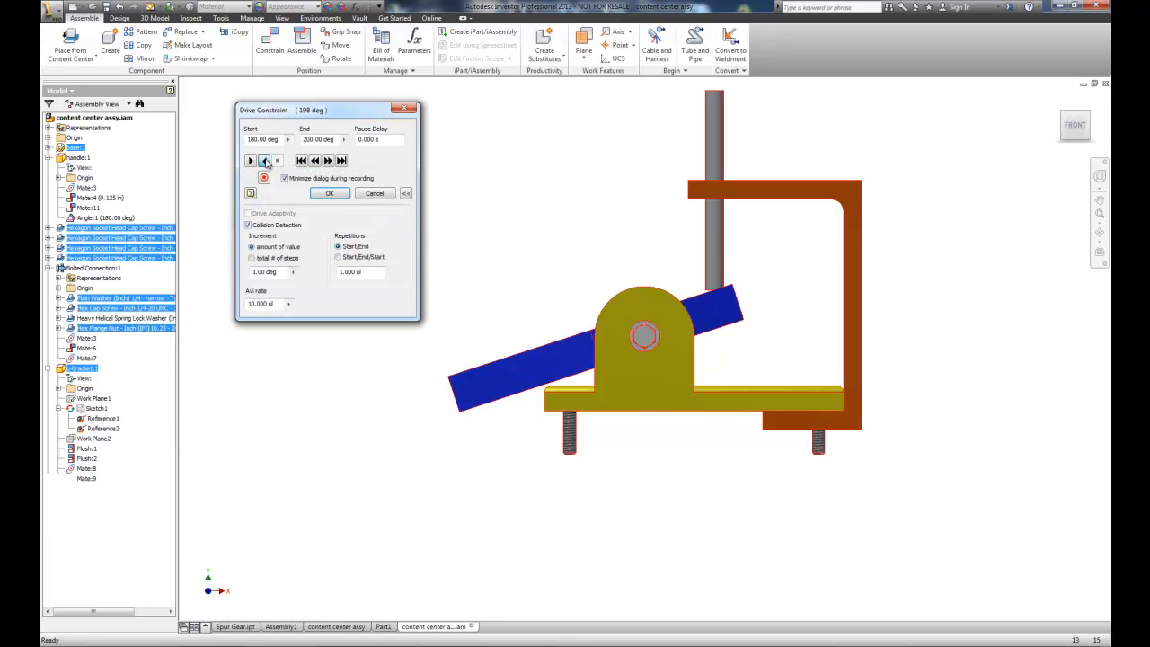
pyautogui.click(340, 242)
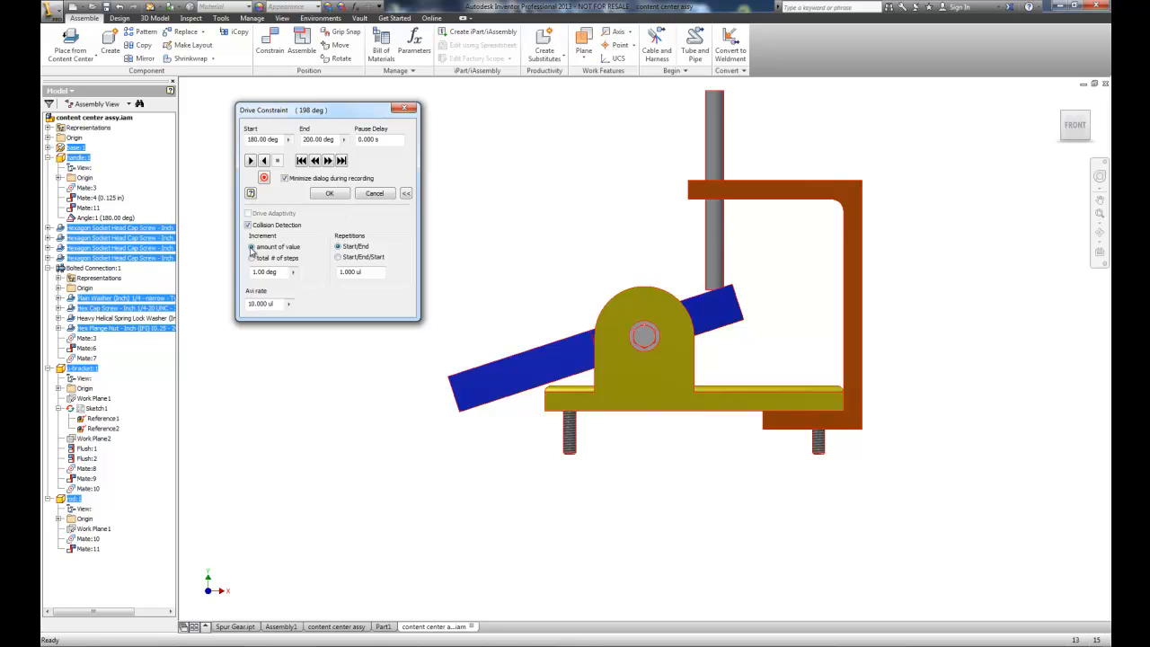
# Step: Turn off Collision Detection, reverse the handle to 180 degrees, and drive it forward with an end angle of 198 degrees
pyautogui.click(249, 226)
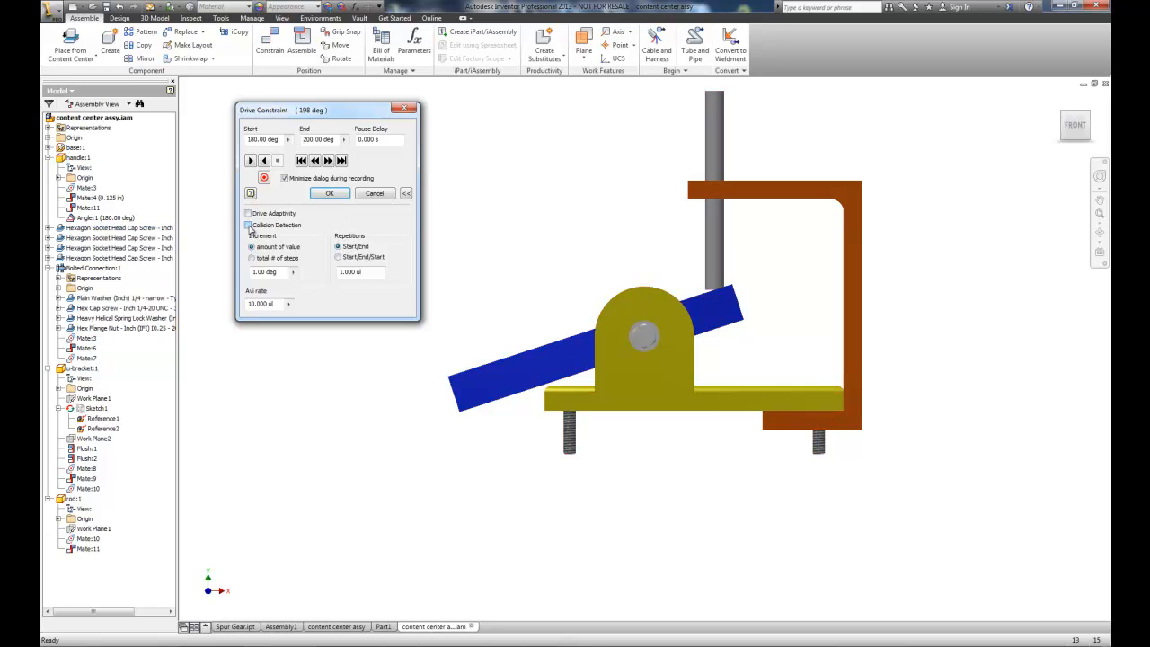
pyautogui.click(263, 161)
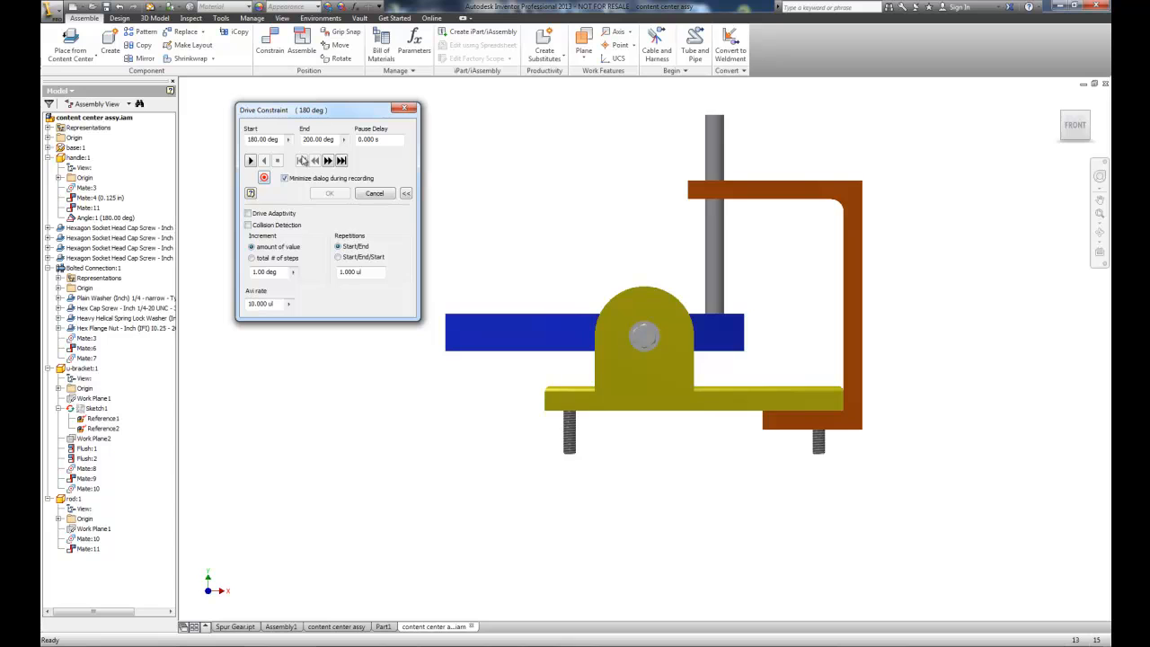
pyautogui.doubleClick(317, 139)
pyautogui.write('198')
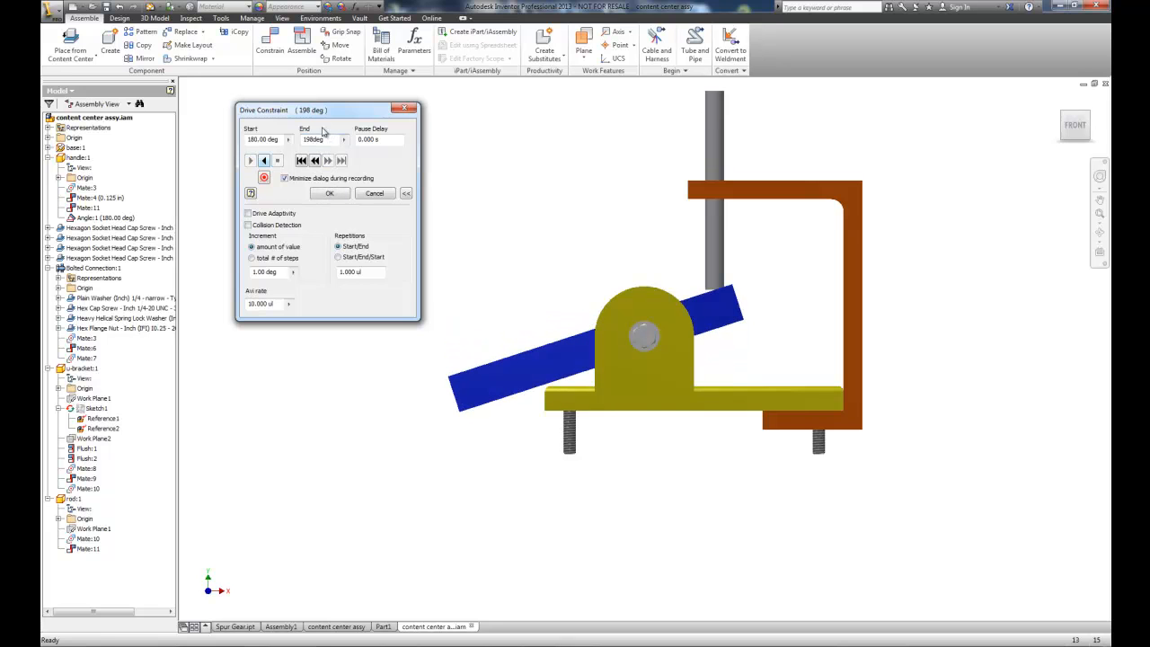
# Step: Set the drive's end angle to 199 degrees and play the handle's motion forward
pyautogui.press('BackSpace')
pyautogui.write('9')
pyautogui.click(251, 161)
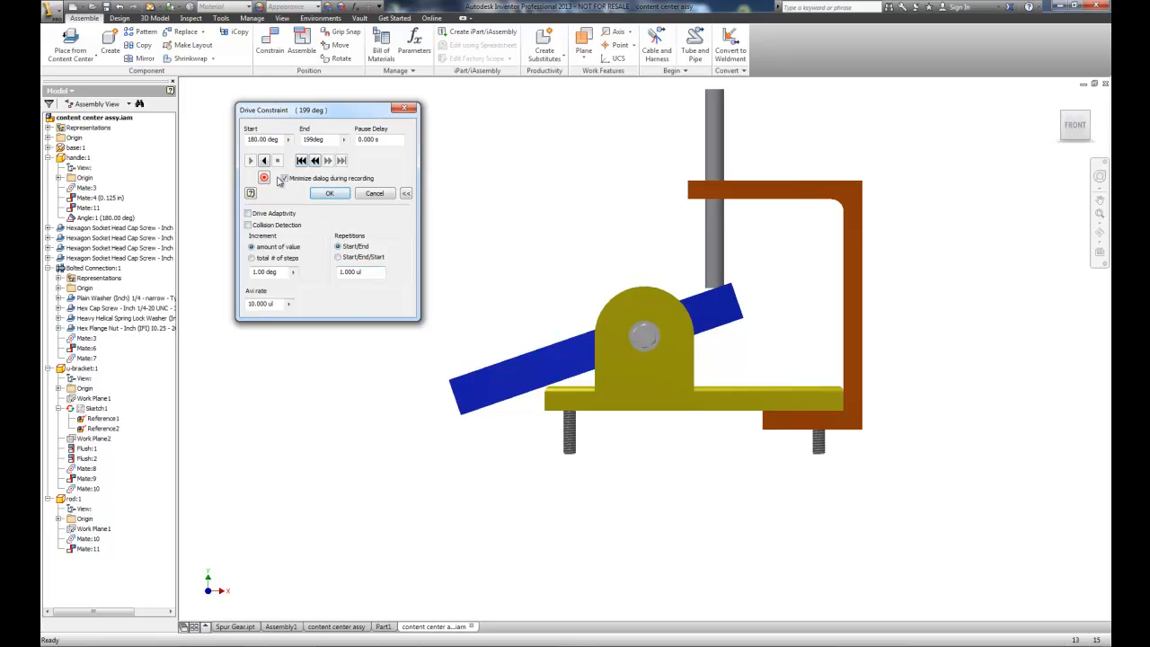
# Step: Set the drive's start angle to 160 degrees and run the handle's motion in reverse
pyautogui.moveTo(278, 138); pyautogui.dragTo(255, 139)
pyautogui.write('1602')
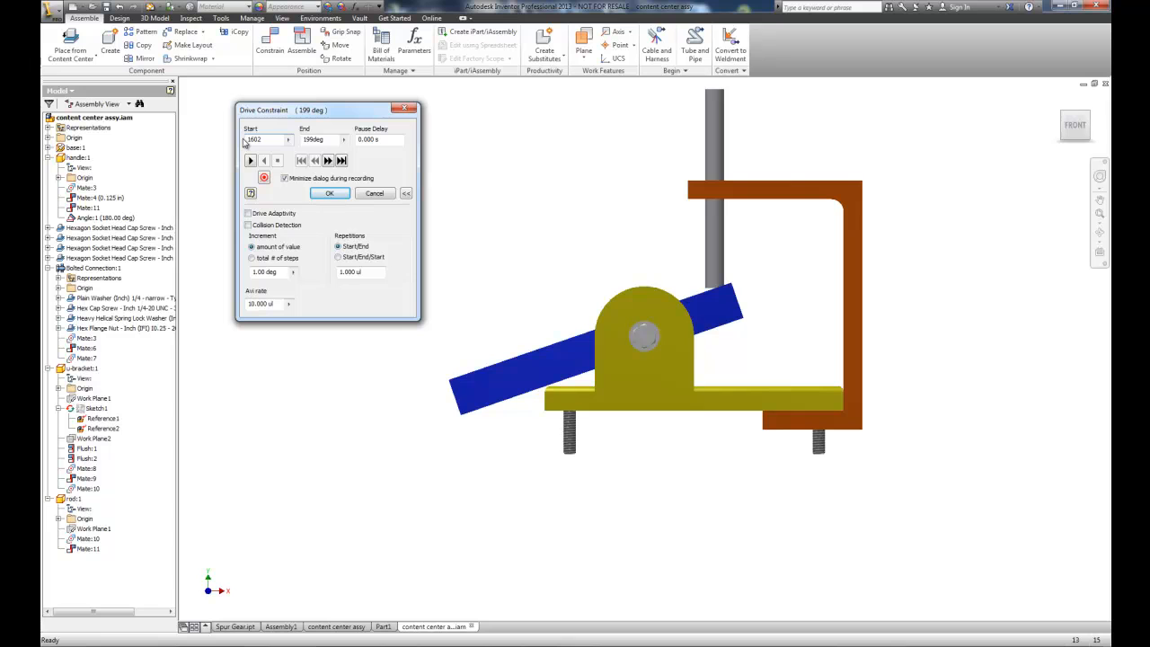
pyautogui.press('BackSpace')
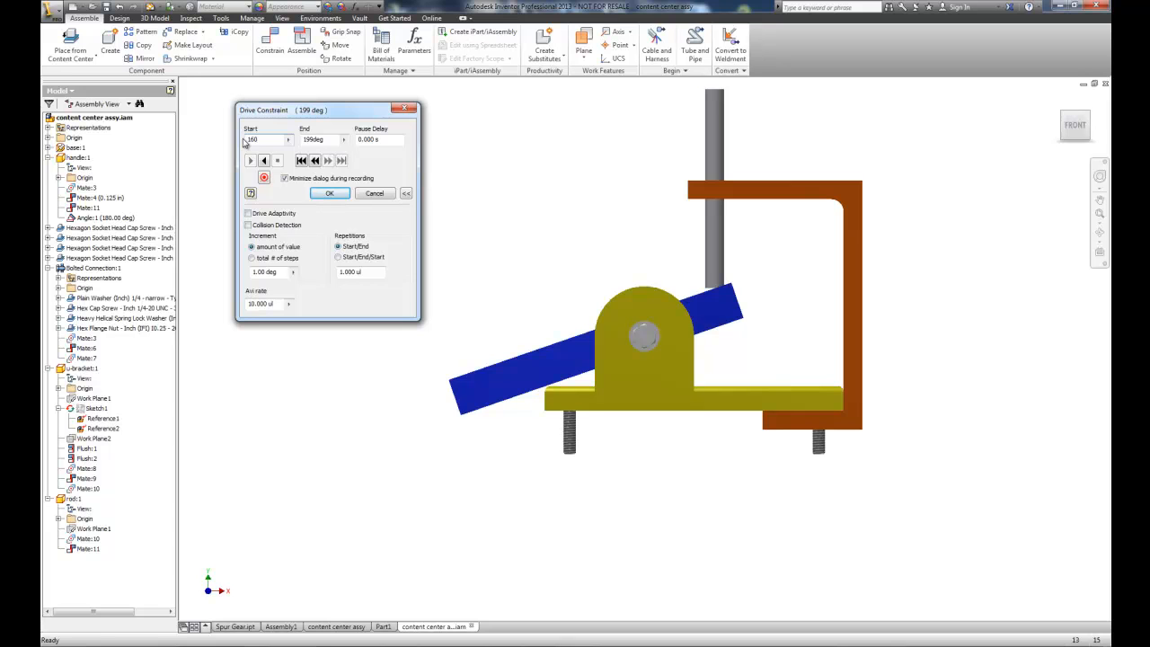
pyautogui.click(264, 160)
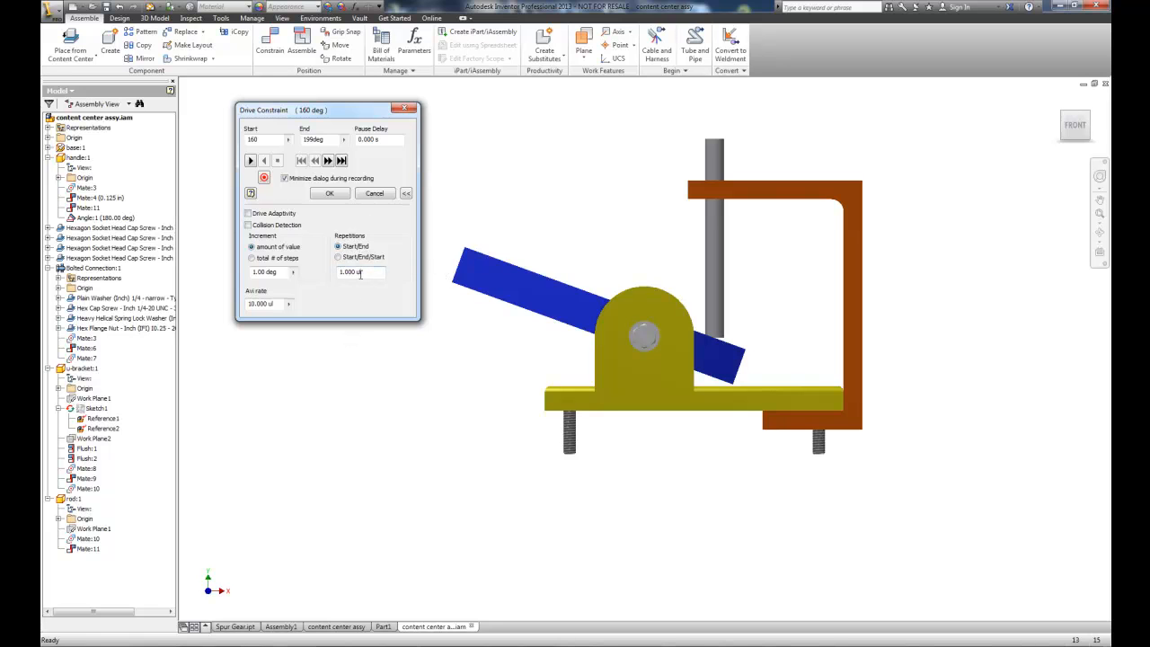
# Step: Set the drive's repetitions to 2 and play the handle's motion forward
pyautogui.moveTo(362, 273); pyautogui.dragTo(324, 278)
pyautogui.write('2')
pyautogui.click(252, 160)
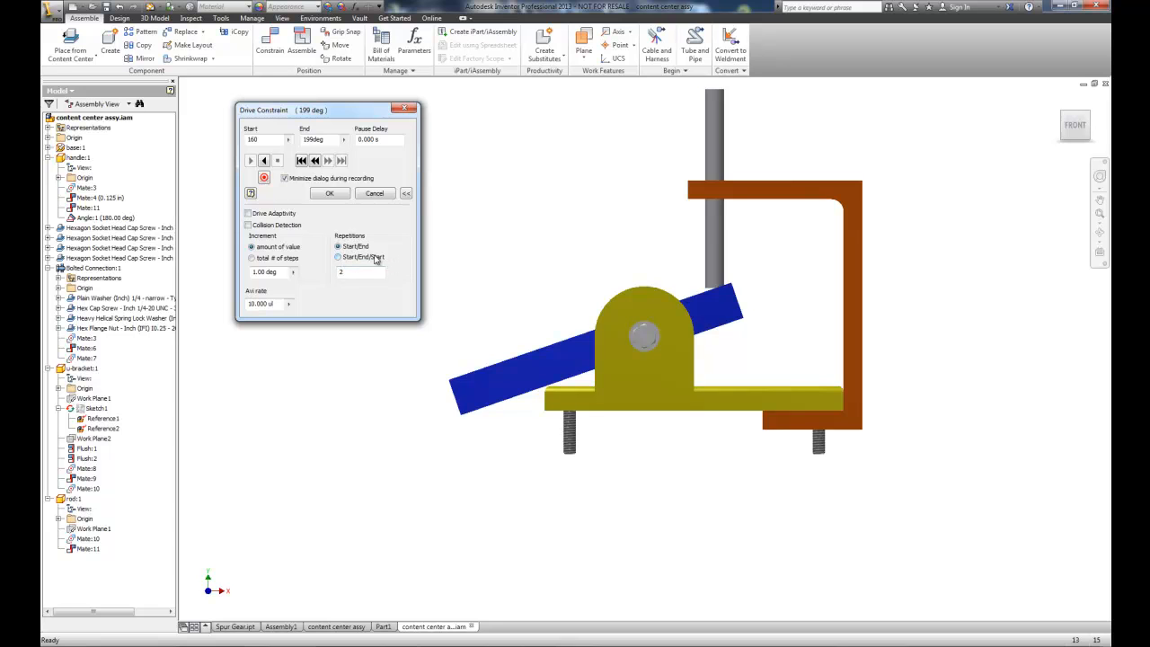
pyautogui.click(252, 259)
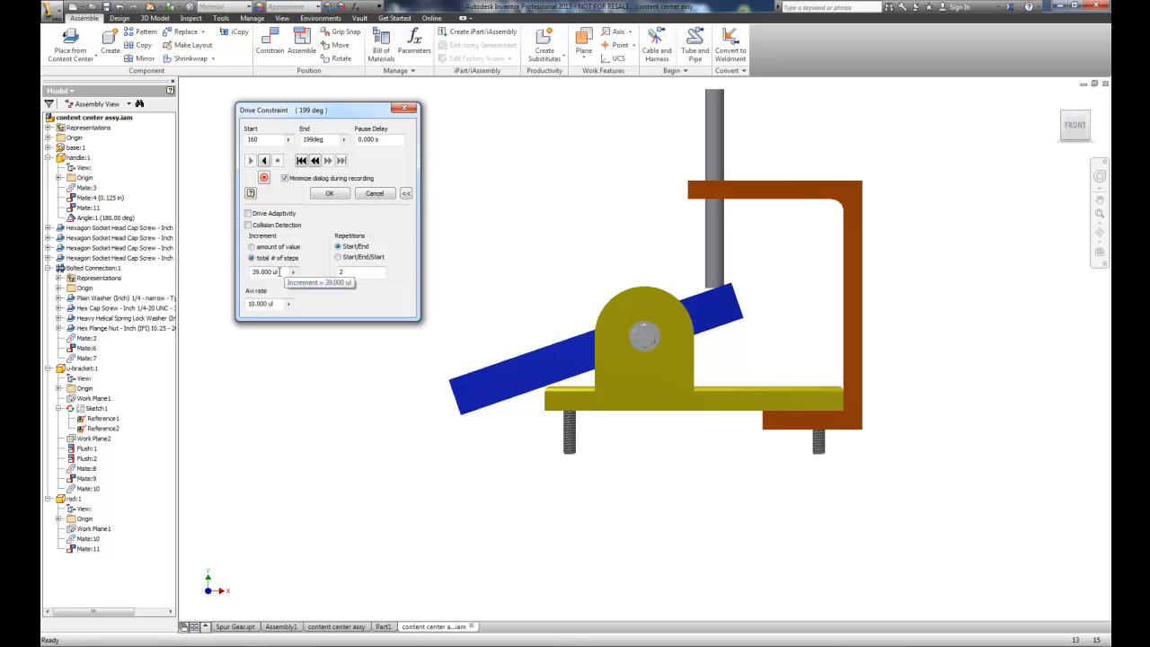
pyautogui.moveTo(280, 271); pyautogui.dragTo(238, 273)
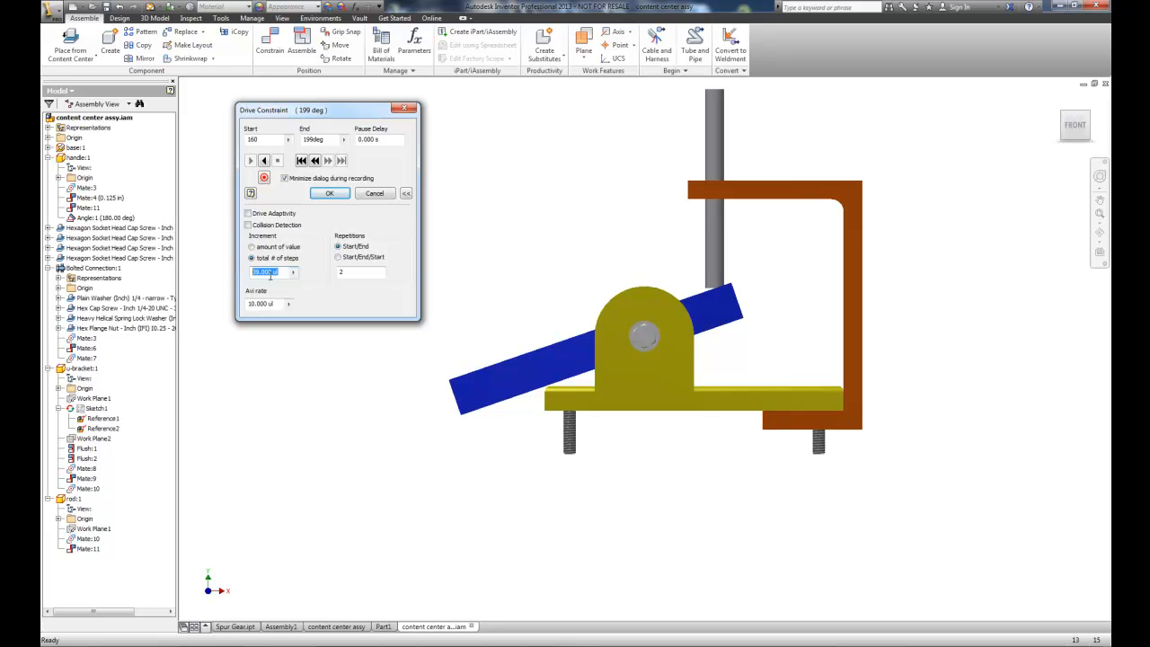
pyautogui.click(255, 246)
# Step: Reverse the handle to 160 degrees, then play its motion forward with the repetition mode set to Start/End/Start
pyautogui.click(265, 160)
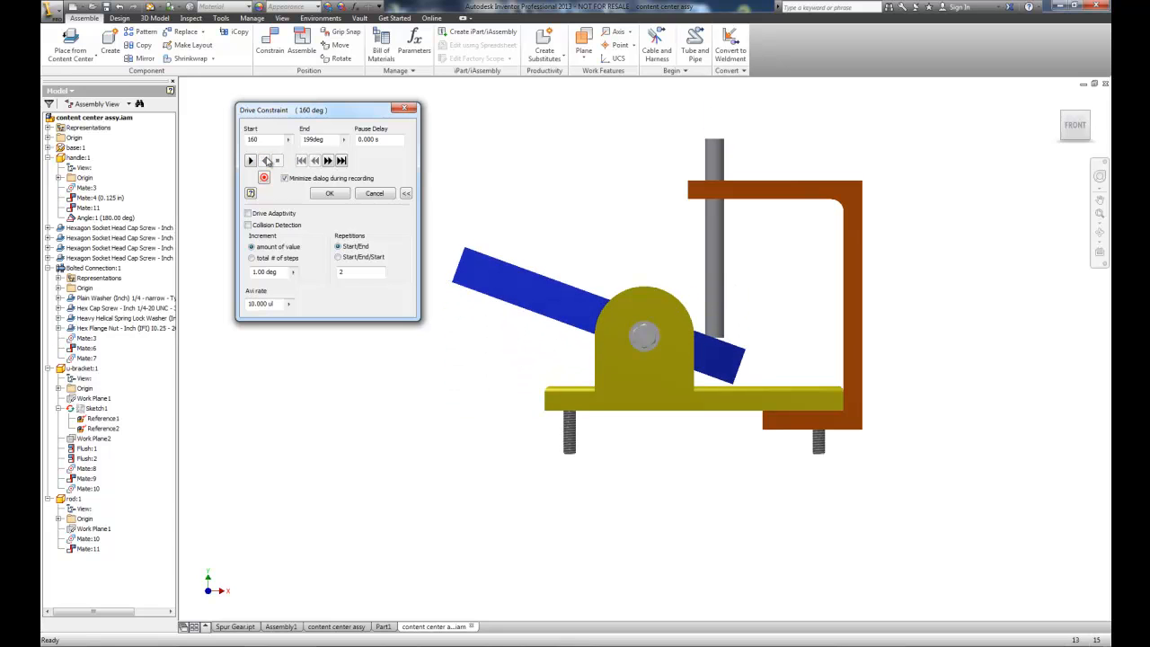
pyautogui.click(355, 256)
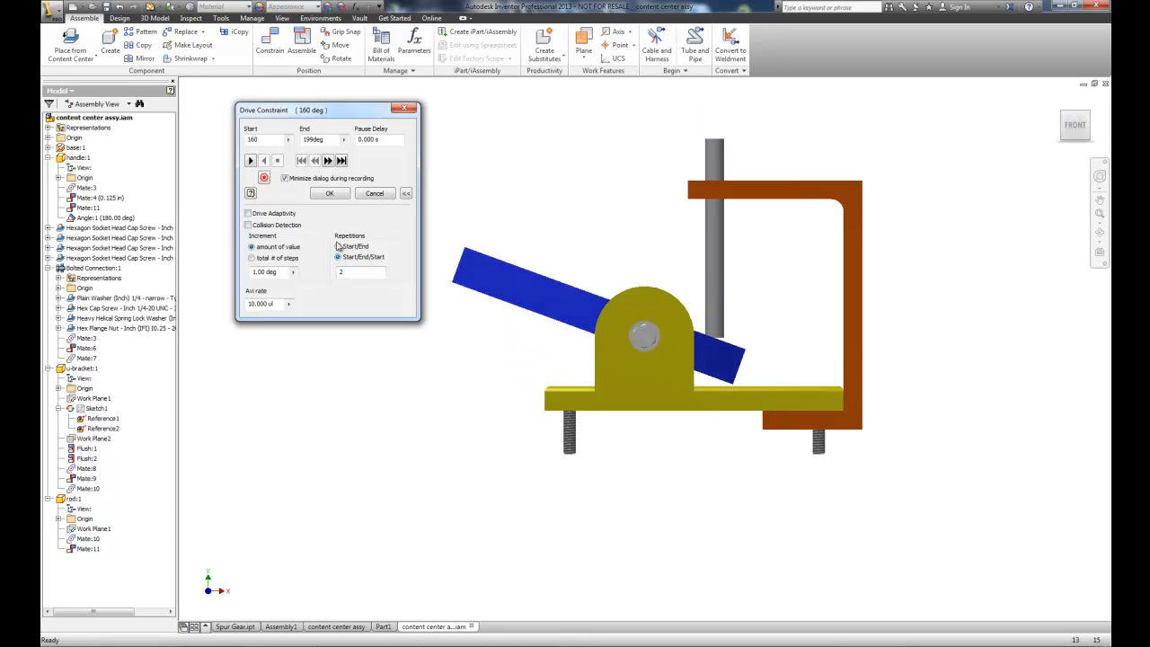
pyautogui.click(251, 160)
pyautogui.click(251, 160)
# Step: Set the drive's repetitions to 3, play the handle's motion forward, and accept the constraint drive
pyautogui.doubleClick(340, 271)
pyautogui.write('3')
pyautogui.click(252, 160)
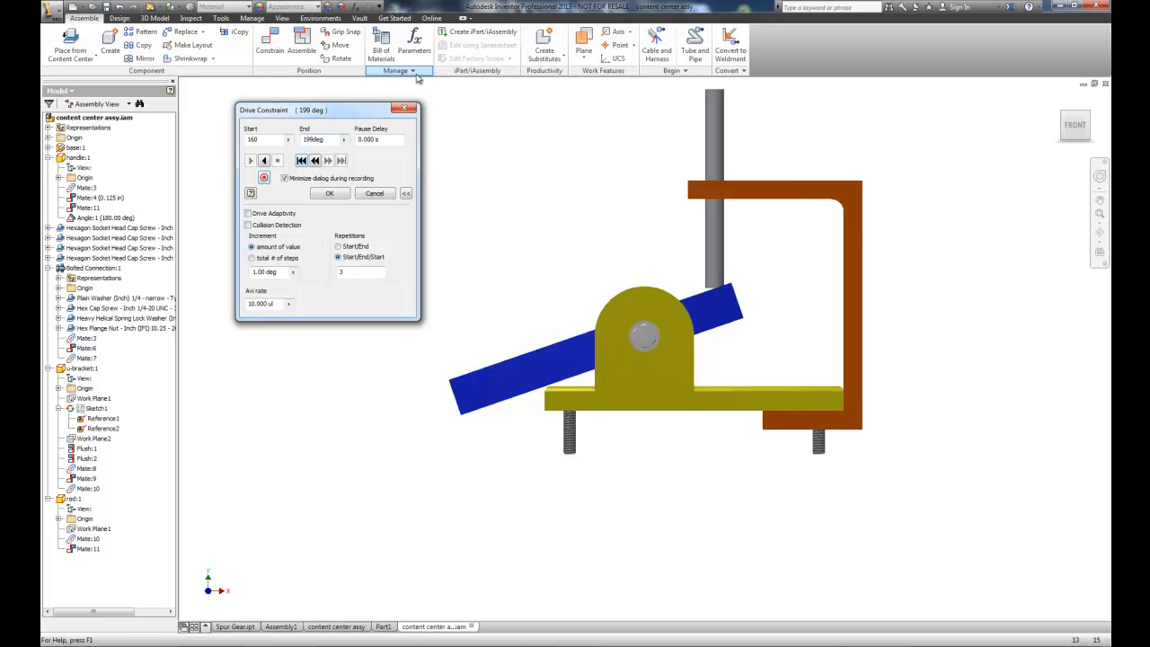
pyautogui.click(332, 194)
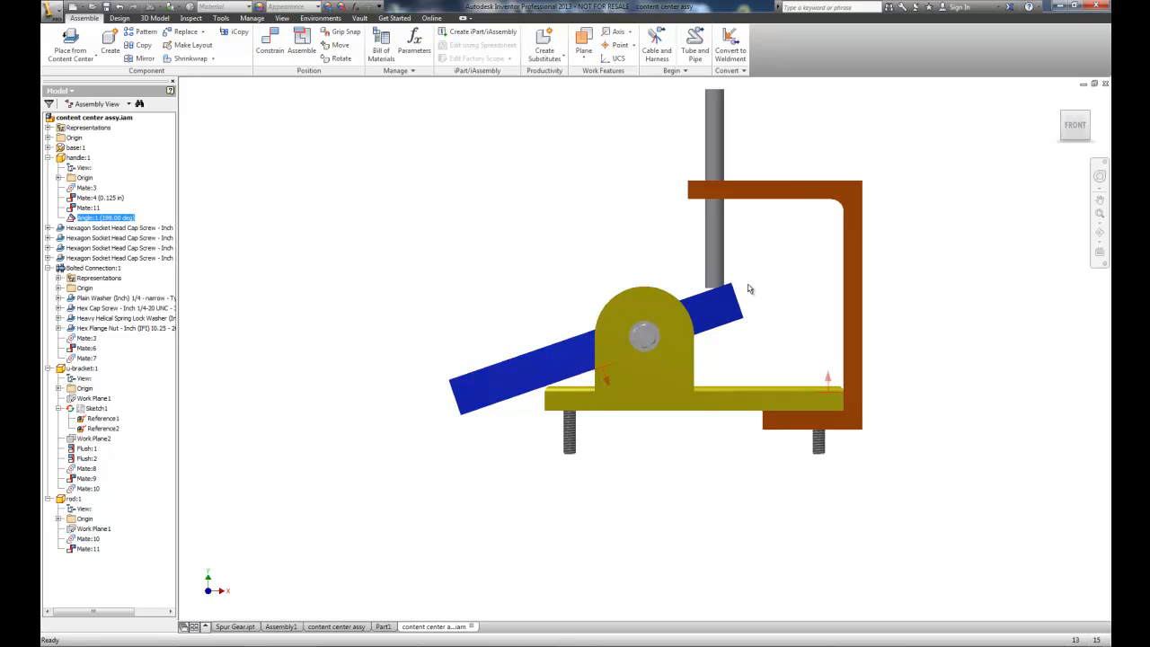
# Step: Return the assembly to an isometric view and enter the Inventor Studio environment
pyautogui.click(1058, 99)
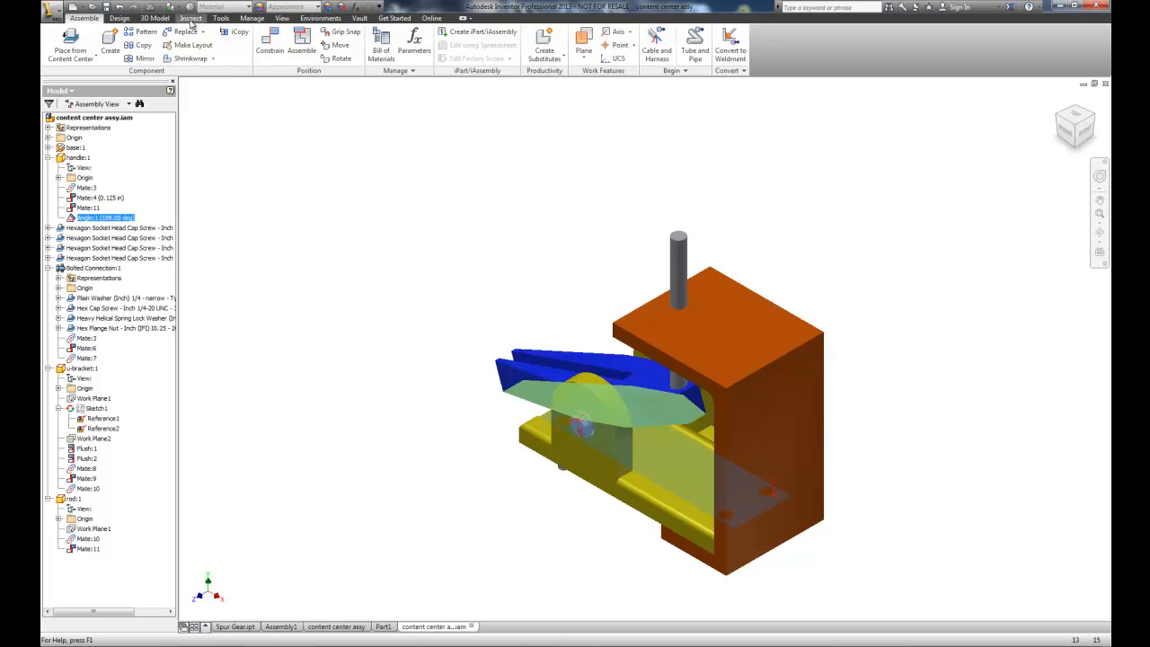
pyautogui.click(318, 18)
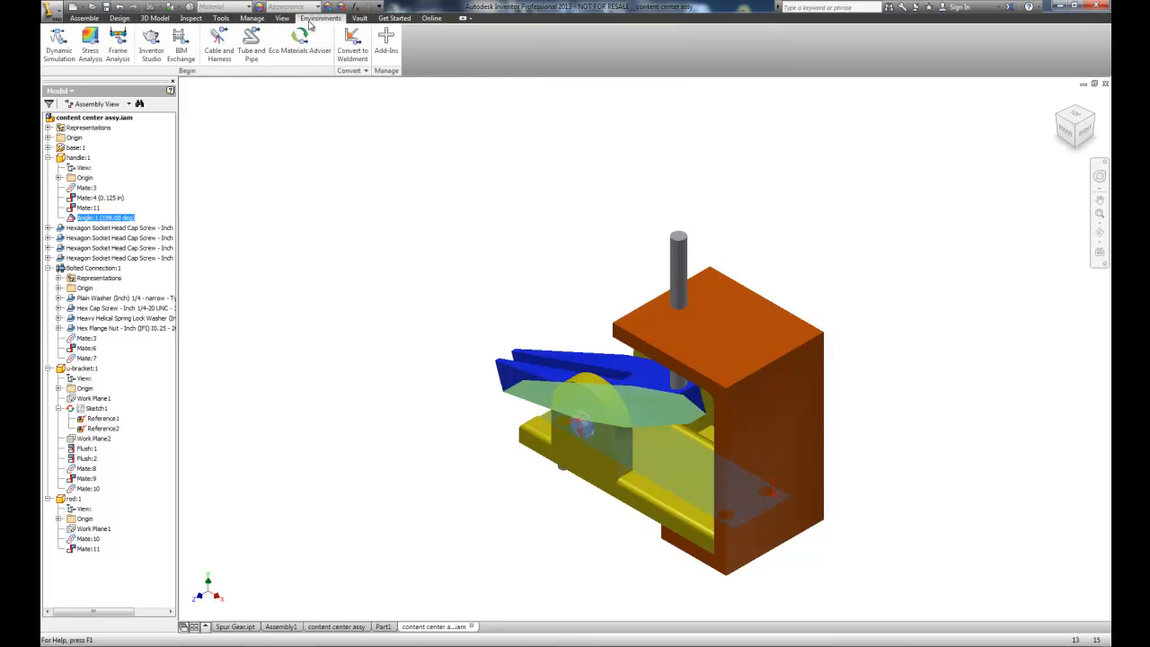
pyautogui.click(151, 43)
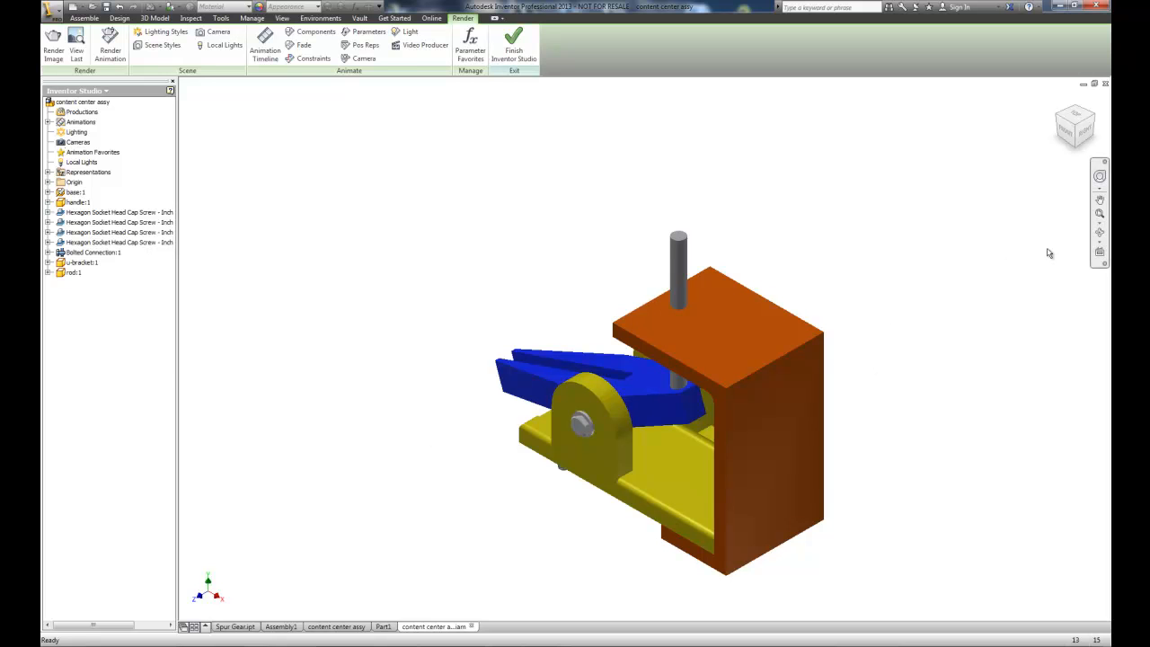
# Step: Activate an animation and open its Animation Timeline with the expanded action editor below the model
pyautogui.click(1060, 119)
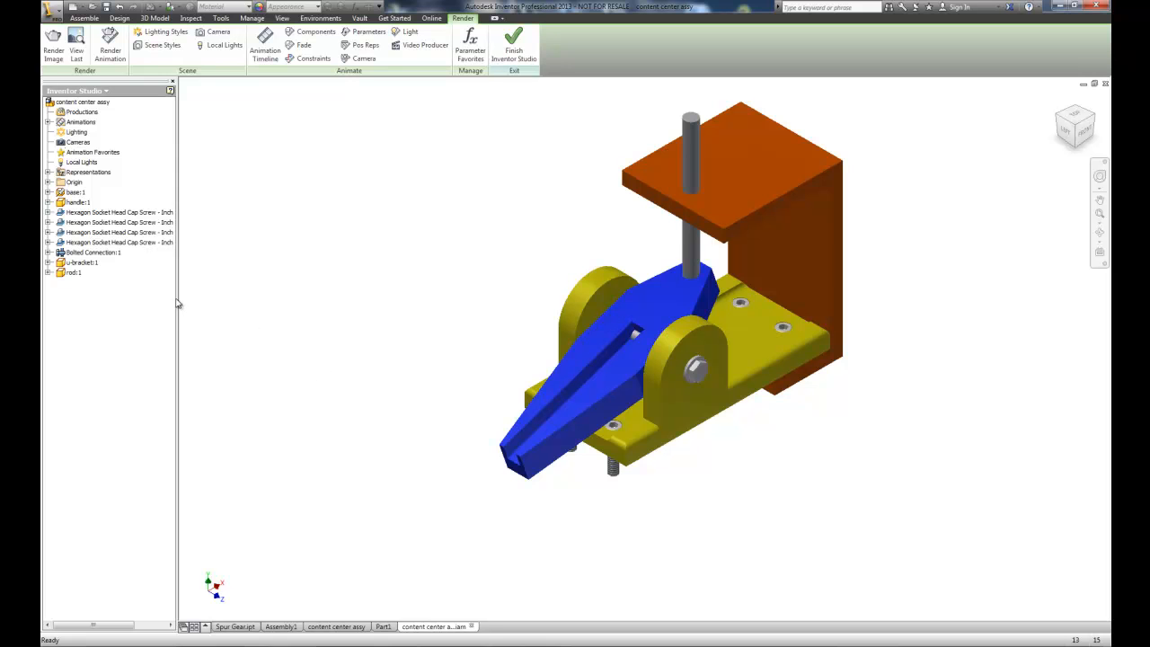
pyautogui.moveTo(177, 299); pyautogui.dragTo(190, 298)
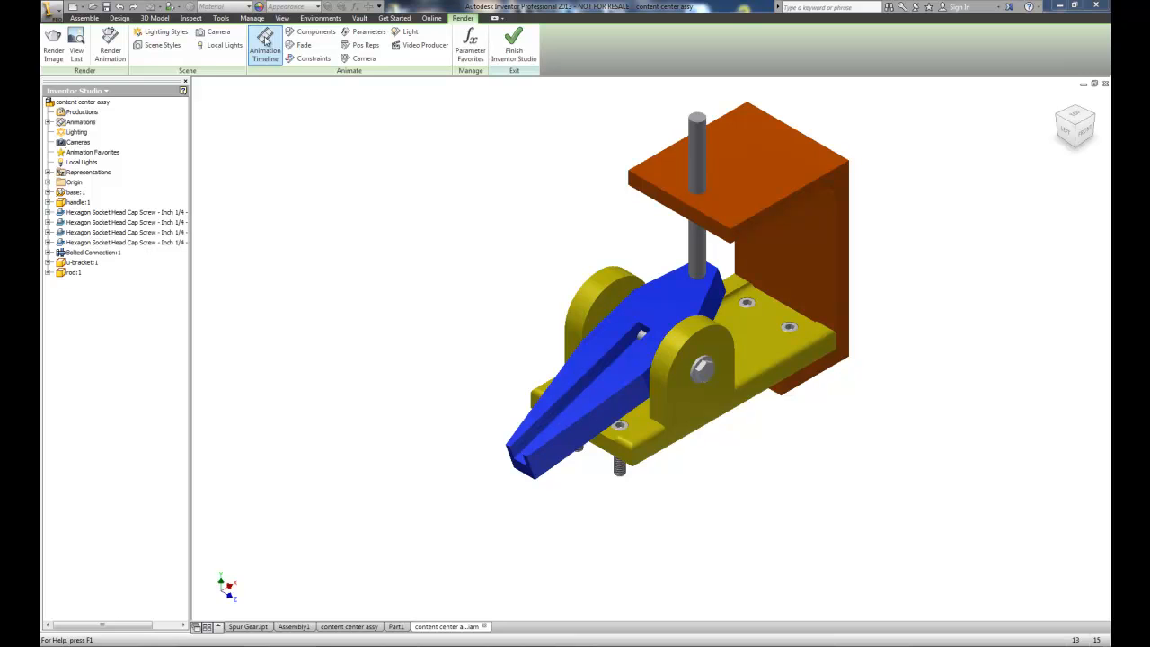
pyautogui.click(265, 39)
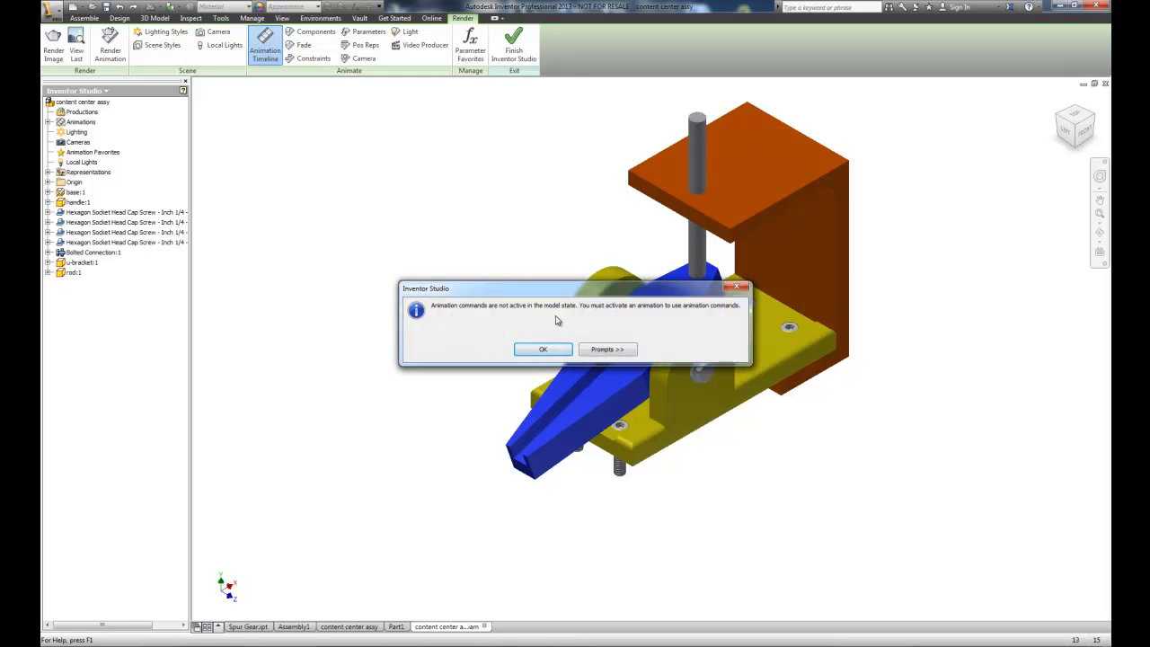
pyautogui.click(544, 350)
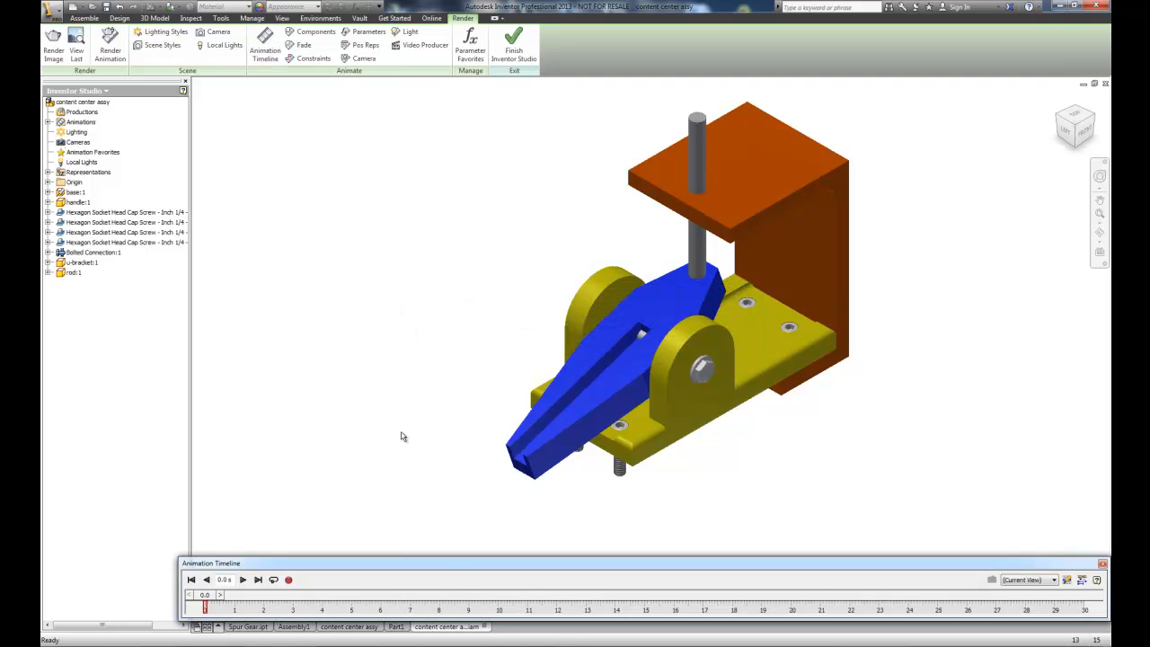
pyautogui.moveTo(452, 563); pyautogui.dragTo(392, 544)
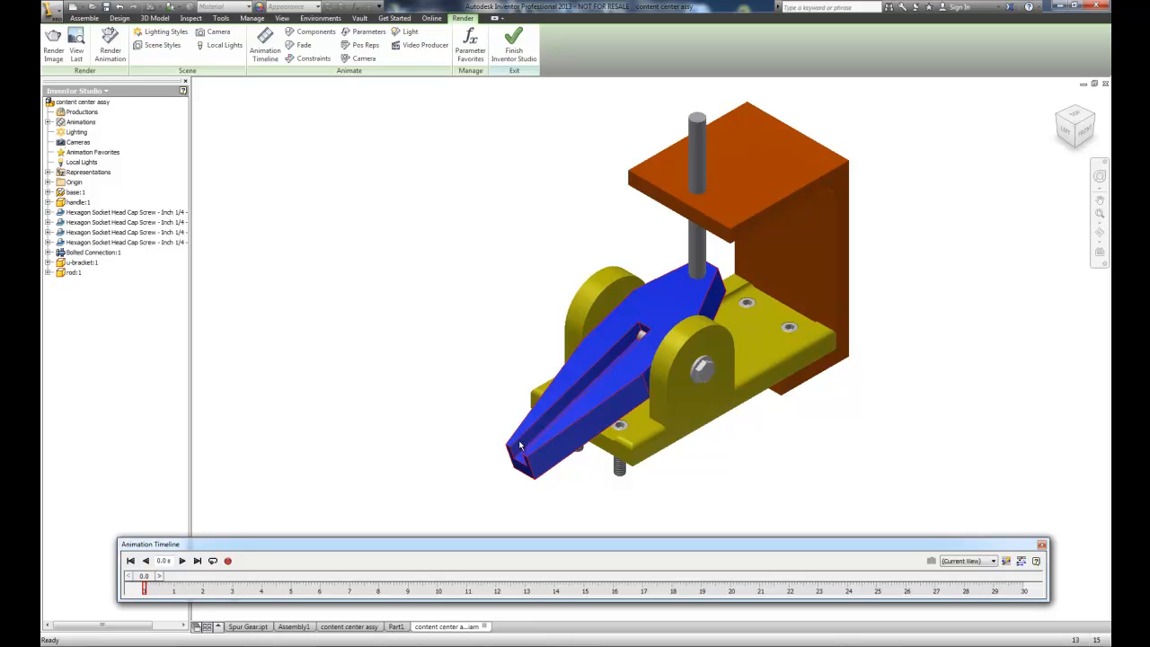
pyautogui.click(1020, 561)
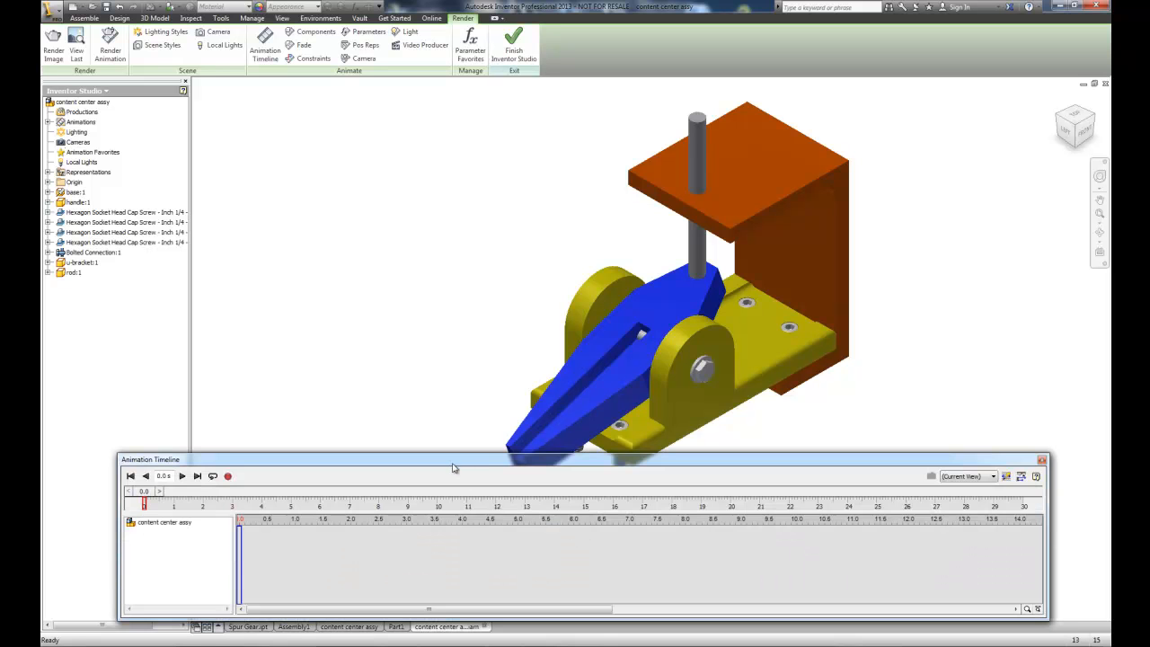
pyautogui.moveTo(448, 468); pyautogui.dragTo(437, 478)
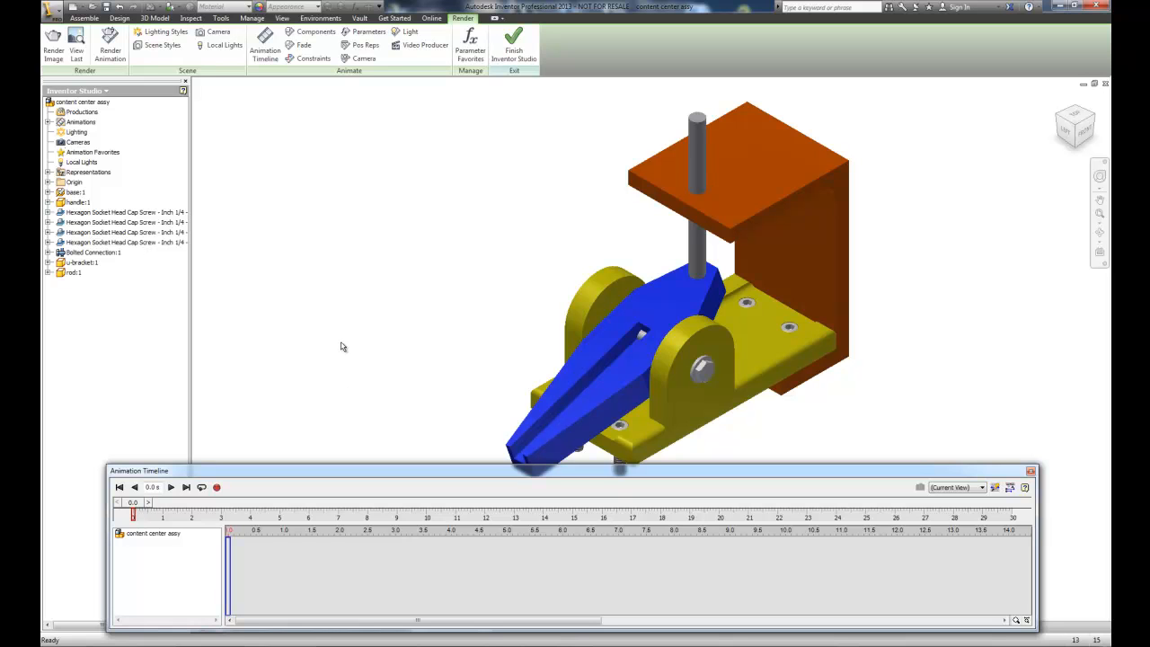
# Step: Create a camera from the current isometric view of the clamp assembly
pyautogui.rightClick(72, 143)
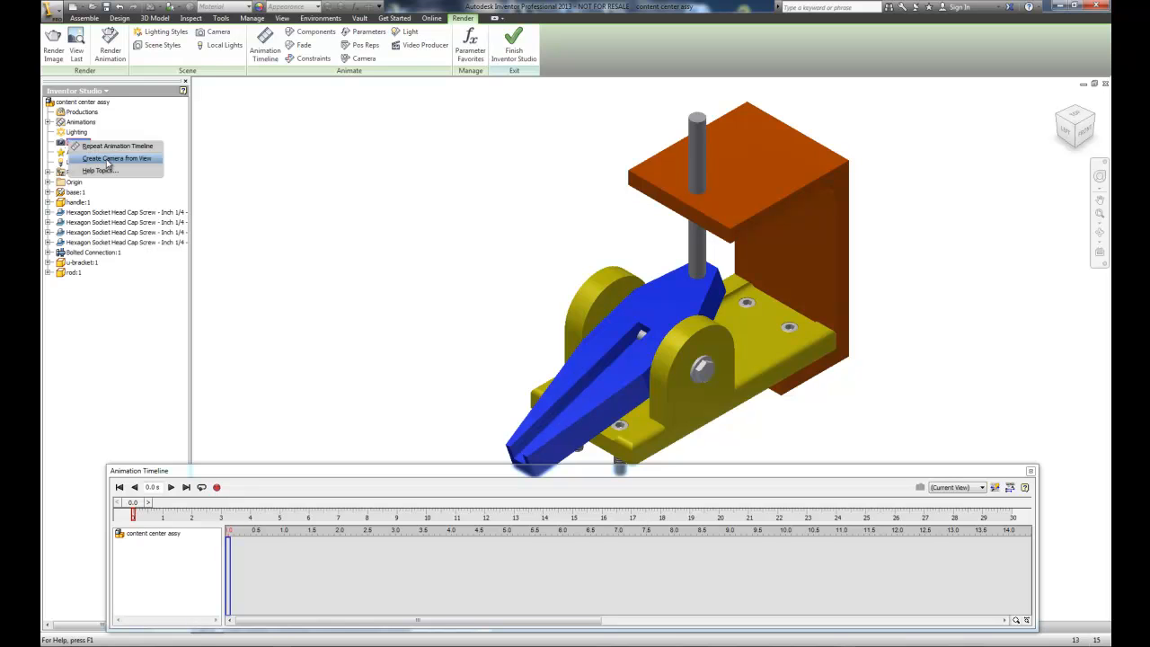
pyautogui.click(108, 159)
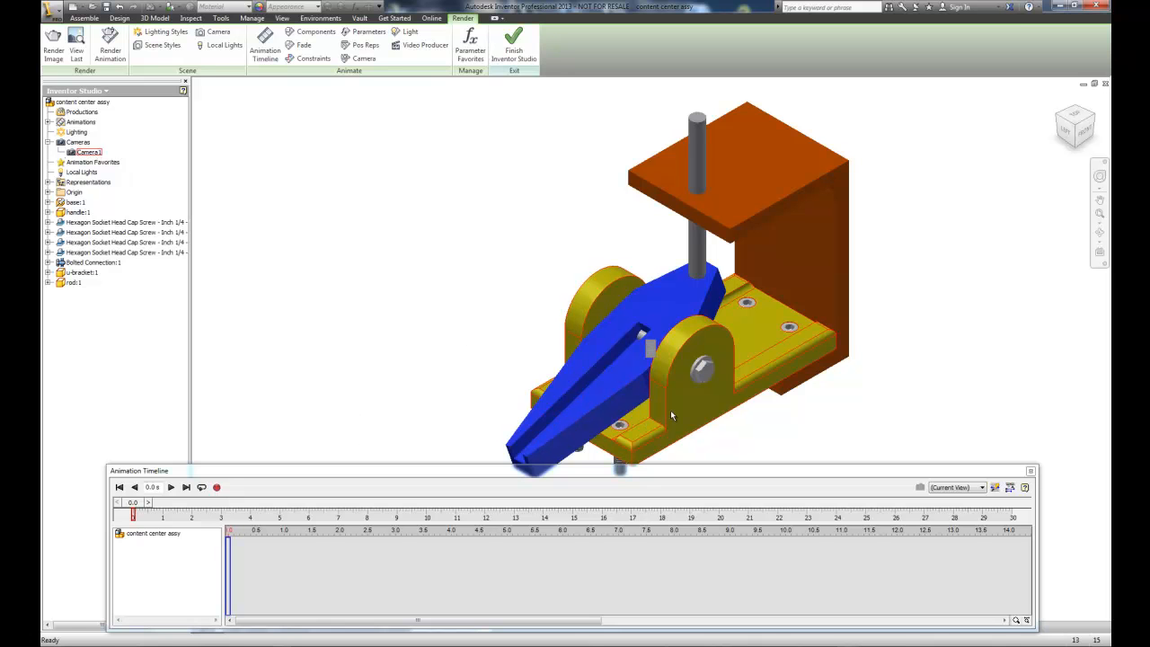
pyautogui.moveTo(326, 470); pyautogui.dragTo(319, 466)
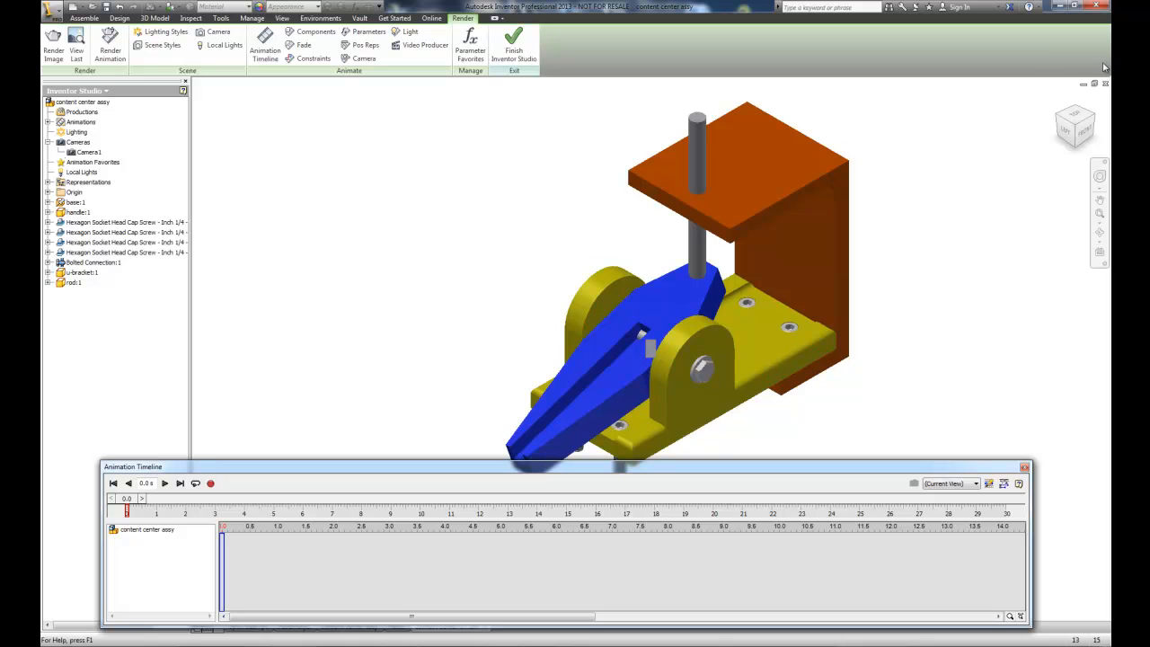
# Step: Examine the camera's placement from a distant isometric view and set the view to Camera1
pyautogui.click(1081, 127)
pyautogui.scroll(3, 839, 231)
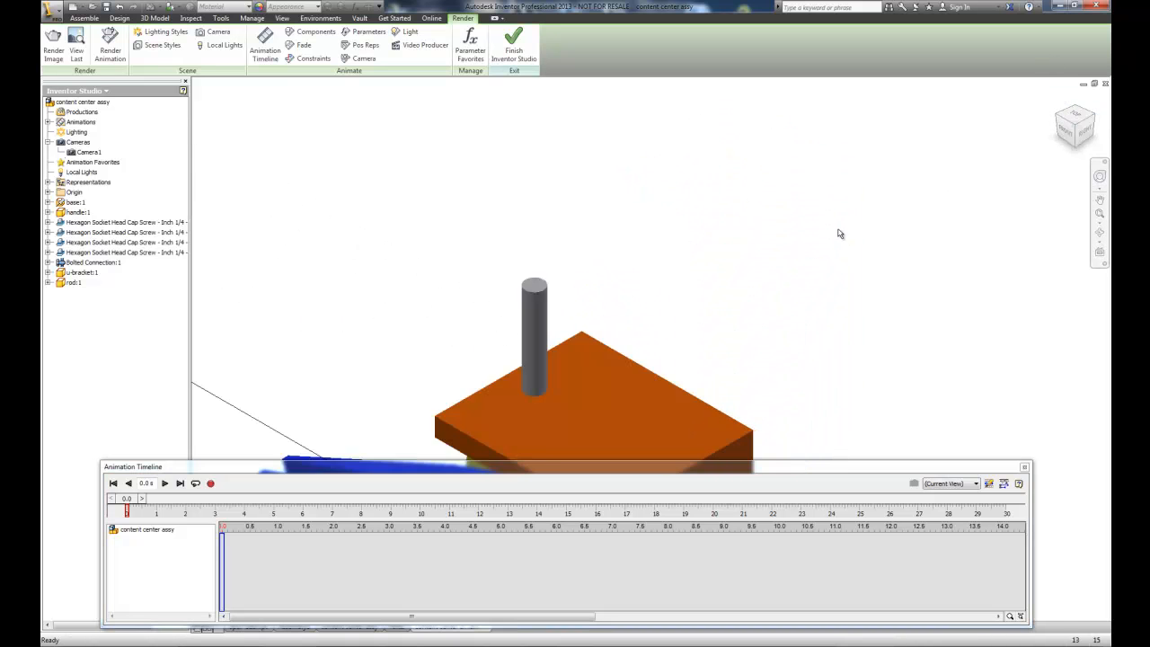
pyautogui.scroll(-7, 839, 231)
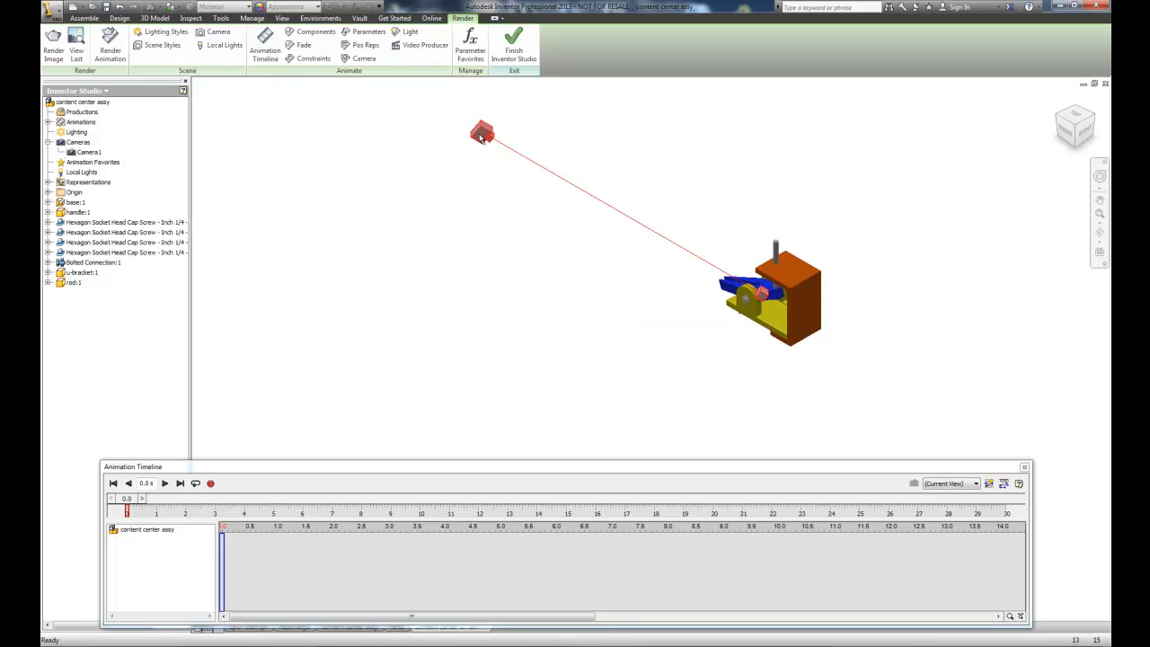
pyautogui.rightClick(85, 153)
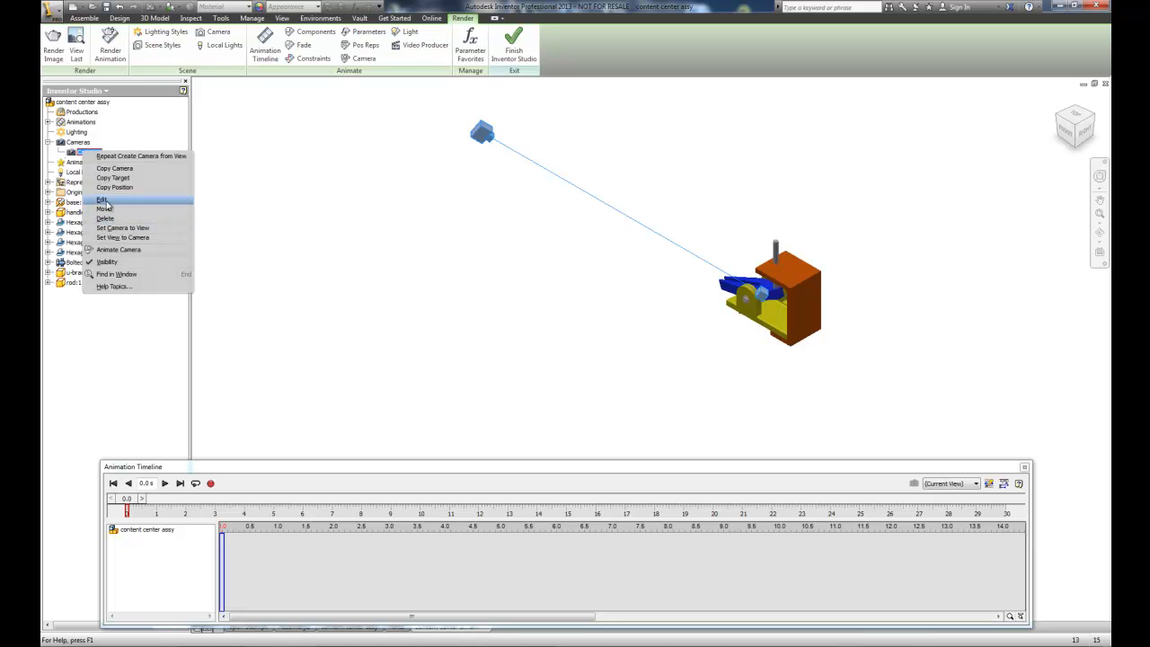
pyautogui.click(73, 155)
pyautogui.rightClick(72, 154)
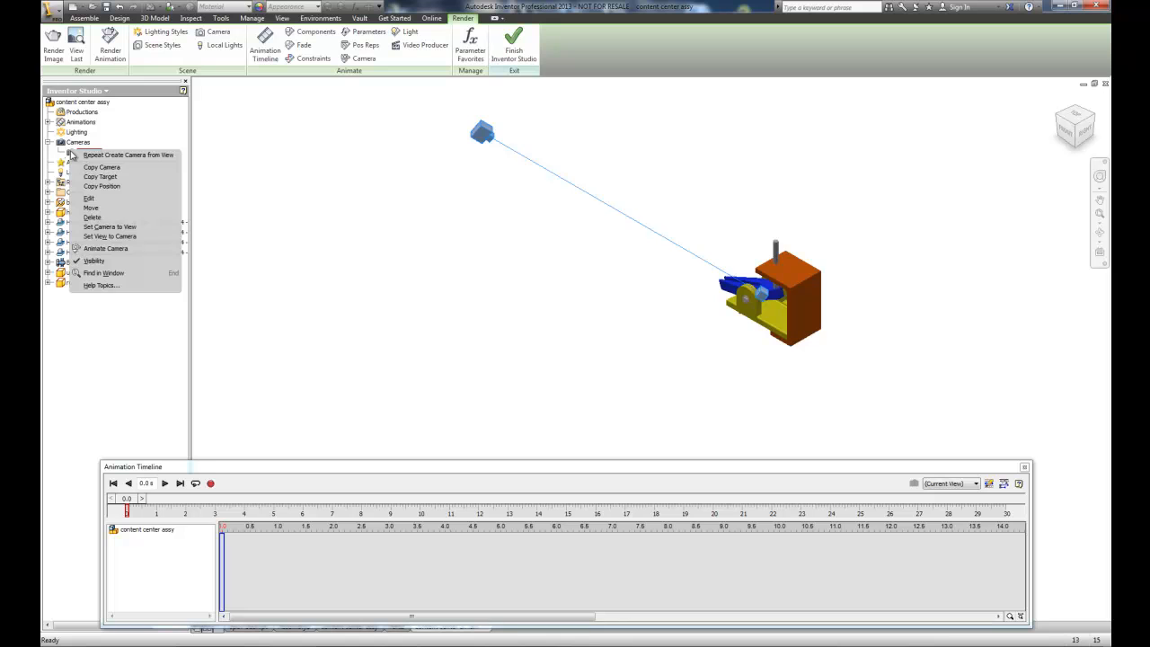
pyautogui.click(105, 236)
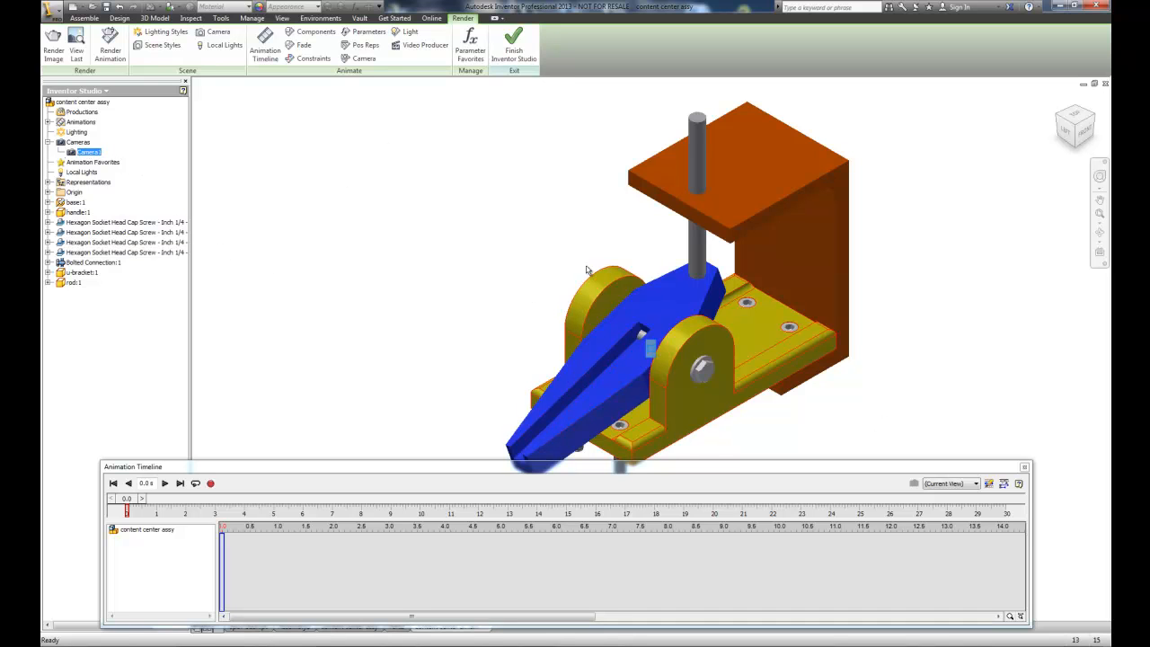
# Step: Create a second camera from an enlarged front view of the clamp assembly, keeping the whole Animation Timeline window accessible on screen
pyautogui.click(1086, 132)
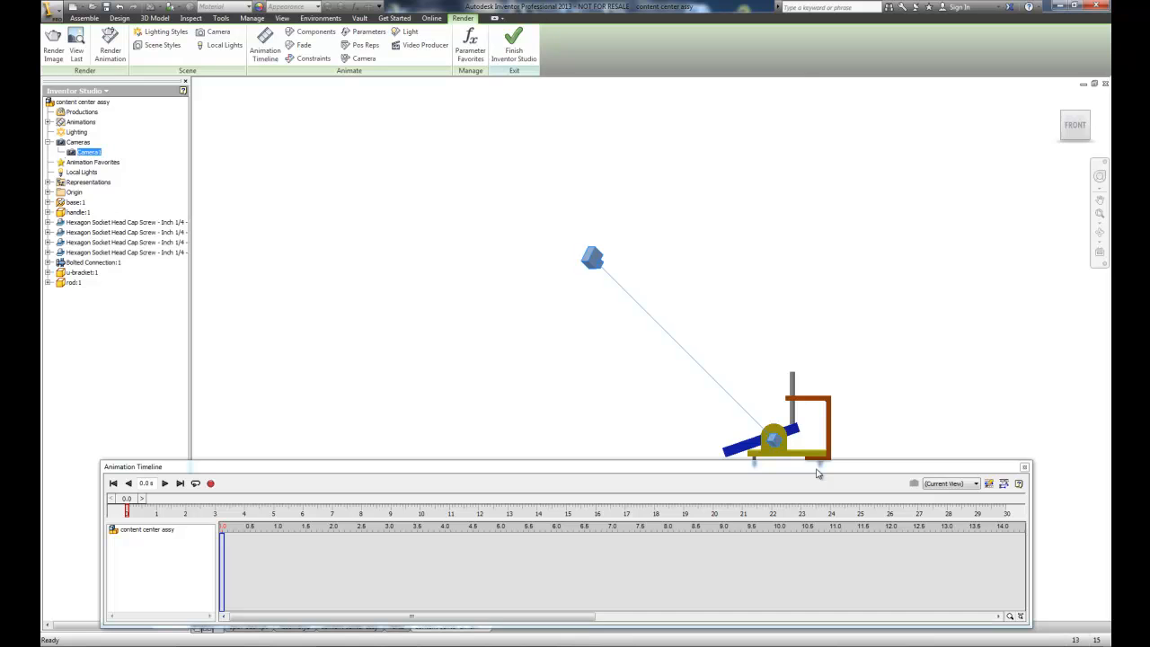
pyautogui.moveTo(984, 467); pyautogui.dragTo(1069, 514)
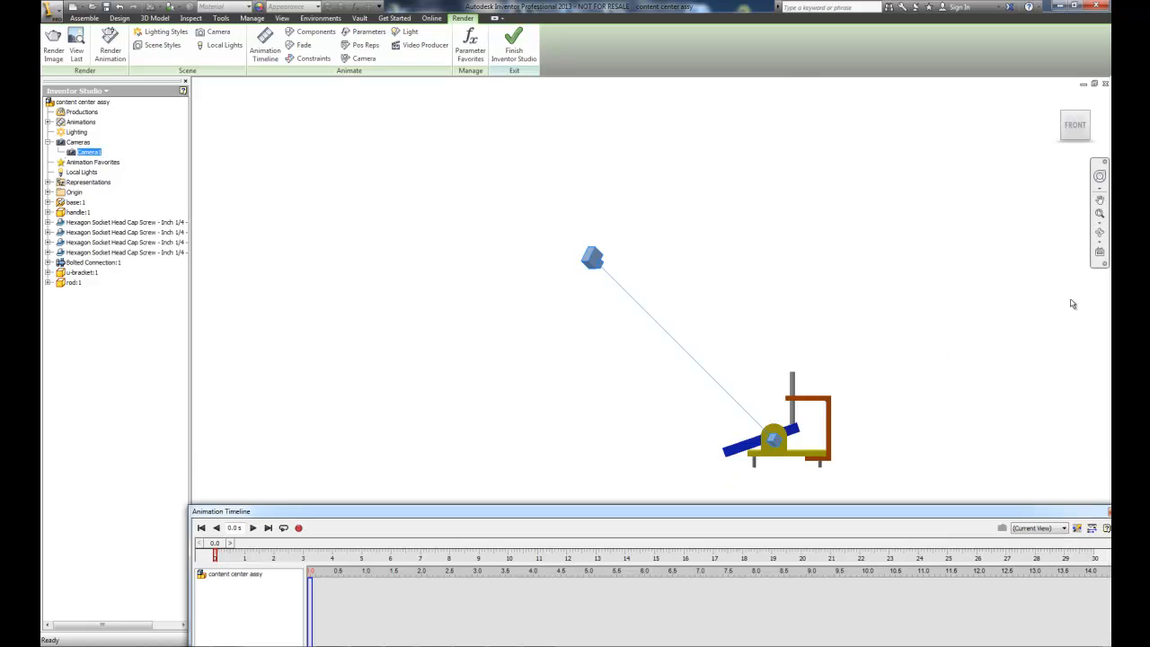
pyautogui.click(1099, 210)
pyautogui.moveTo(786, 413); pyautogui.dragTo(639, 274)
pyautogui.scroll(3, 635, 298)
pyautogui.scroll(-9, 635, 297)
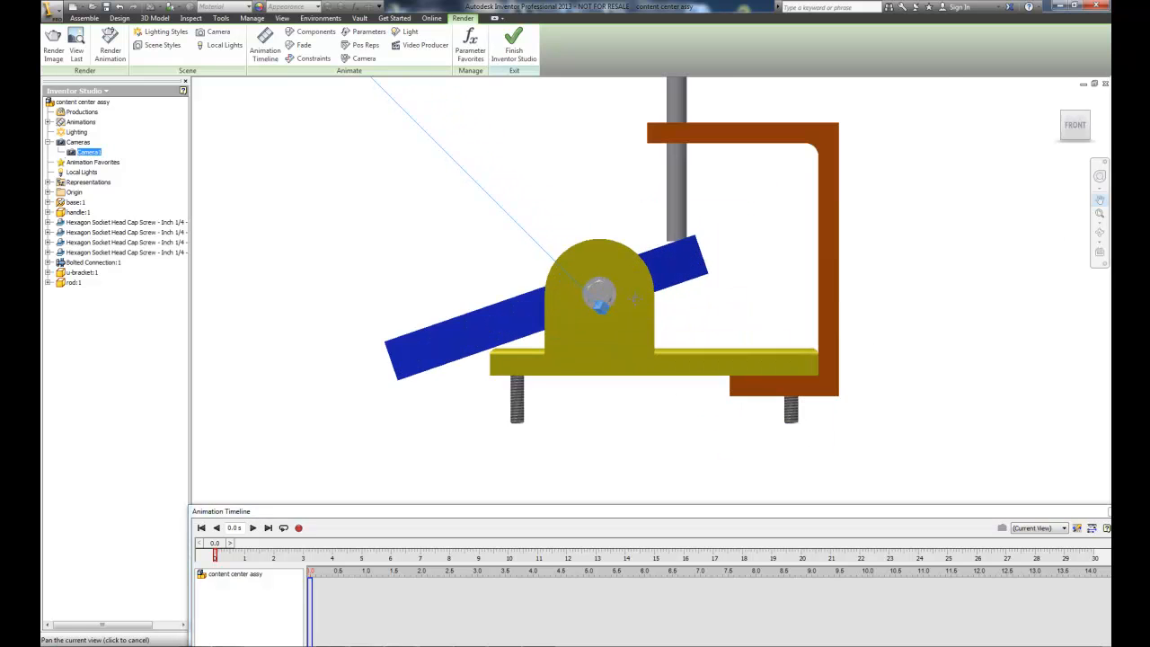
pyautogui.scroll(-1, 635, 297)
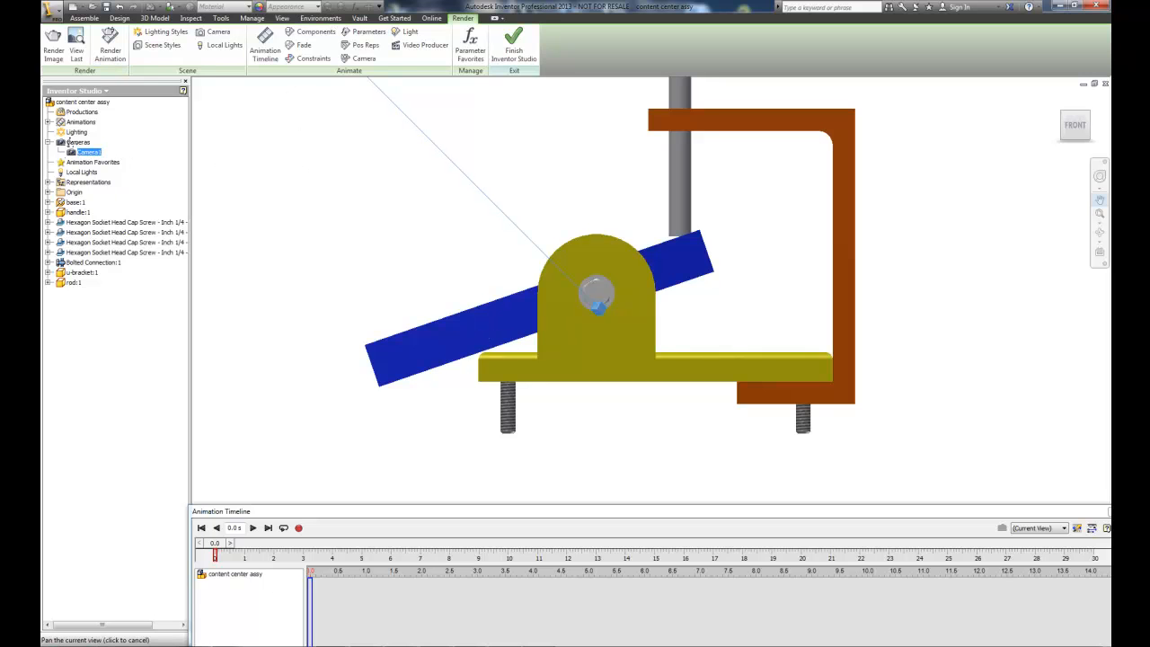
pyautogui.rightClick(297, 158)
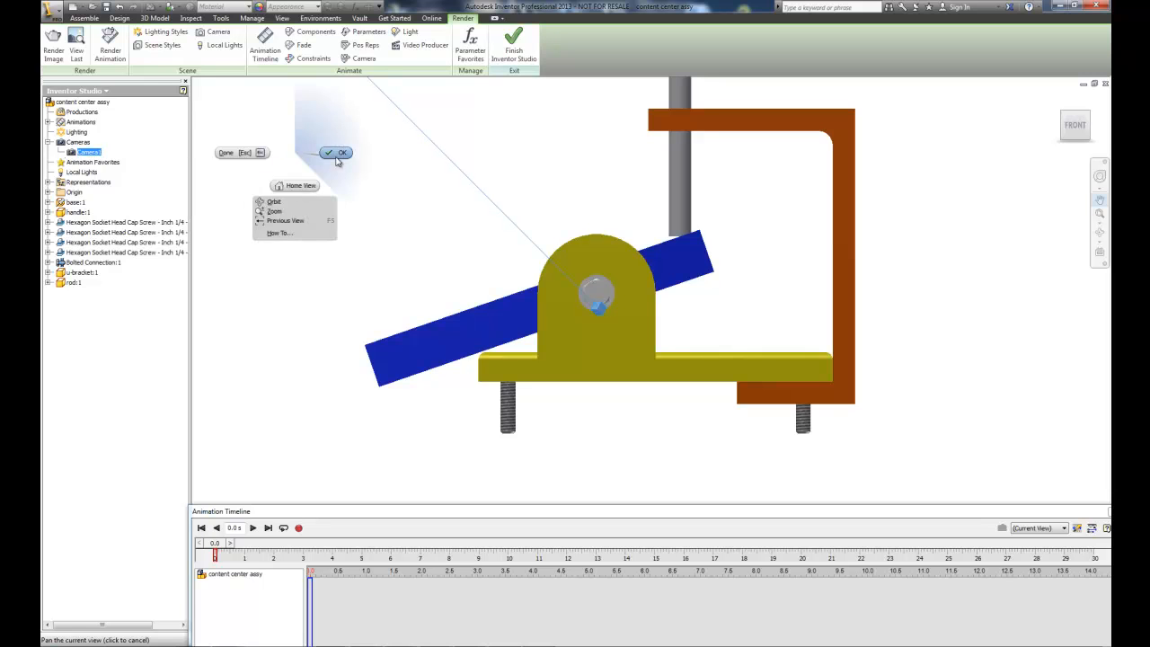
pyautogui.click(337, 154)
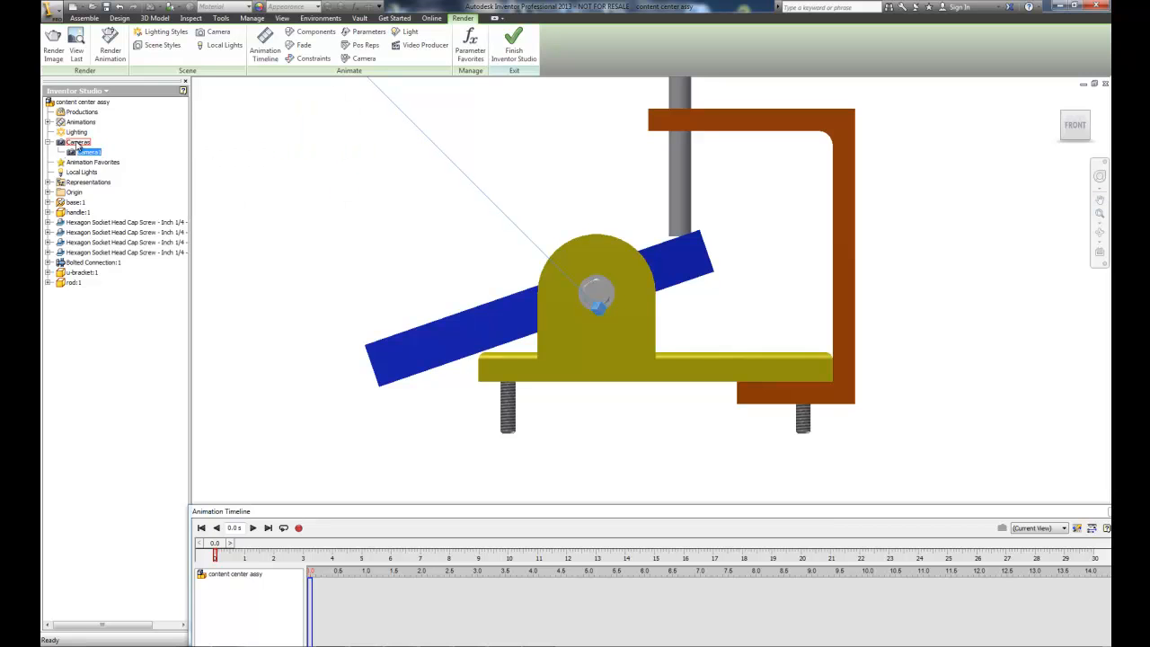
pyautogui.rightClick(78, 144)
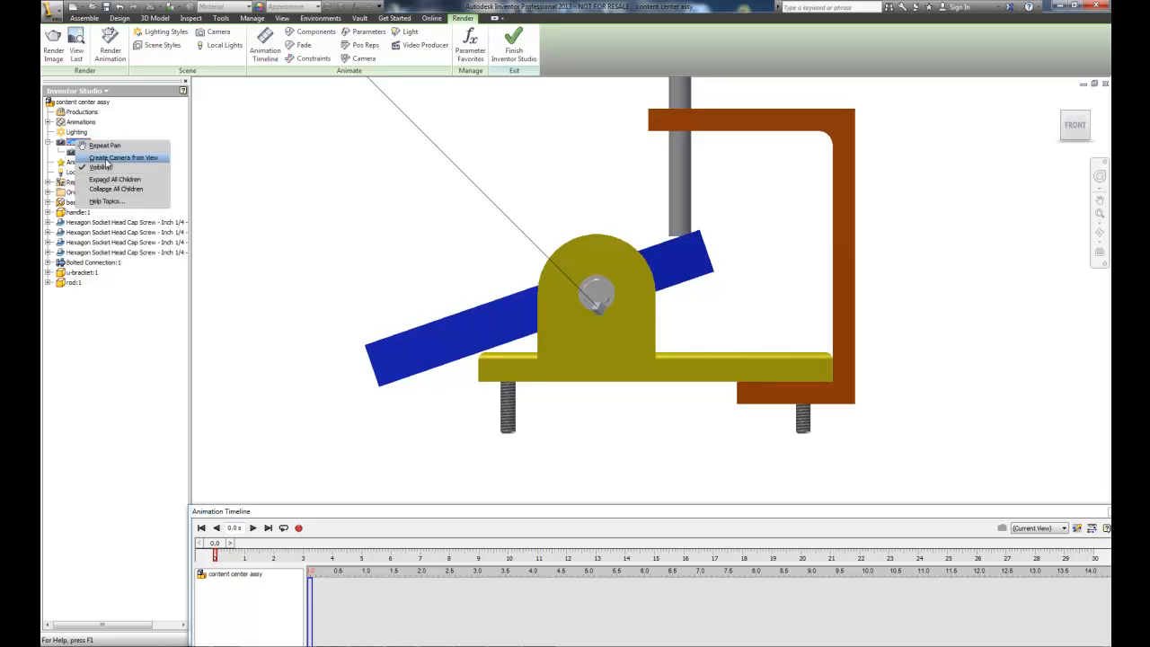
pyautogui.click(108, 158)
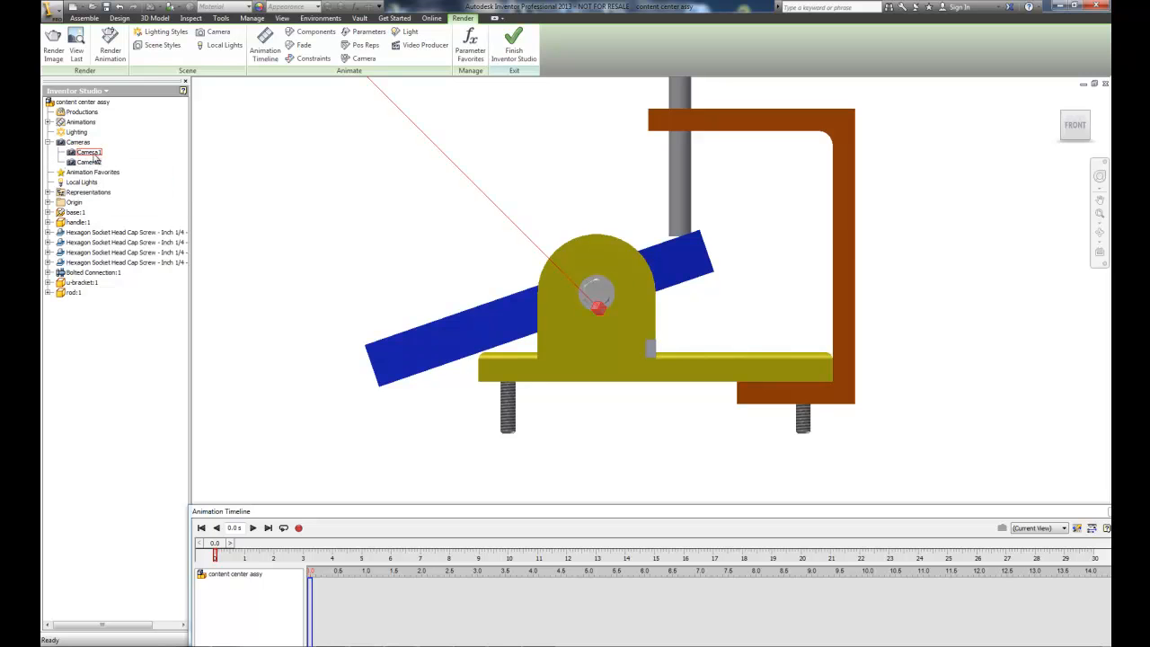
pyautogui.moveTo(553, 517); pyautogui.dragTo(523, 440)
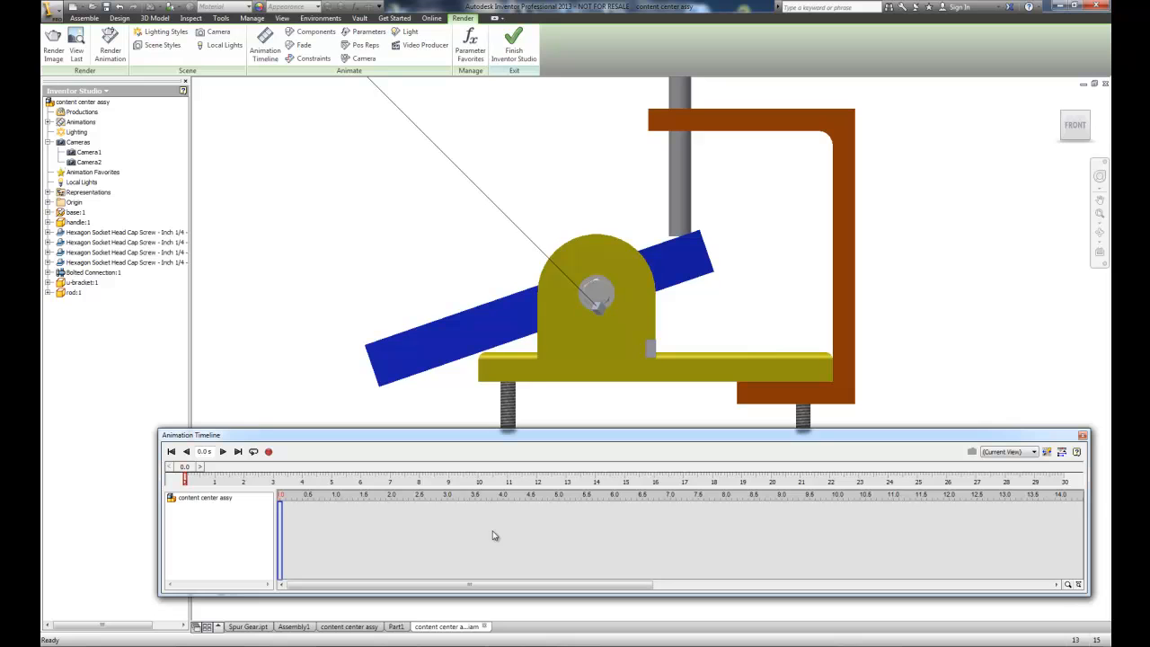
# Step: Start a new local light, examine its General, Point and Illumination settings, and cancel it
pyautogui.moveTo(1059, 101)
pyautogui.rightClick(79, 183)
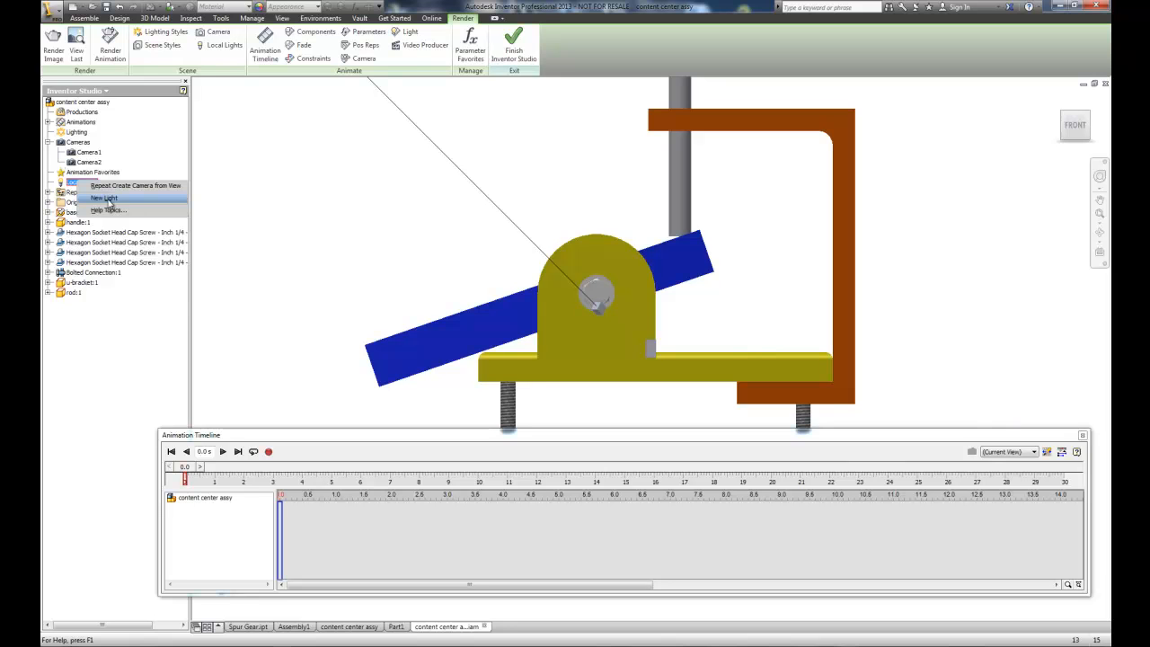
pyautogui.click(105, 198)
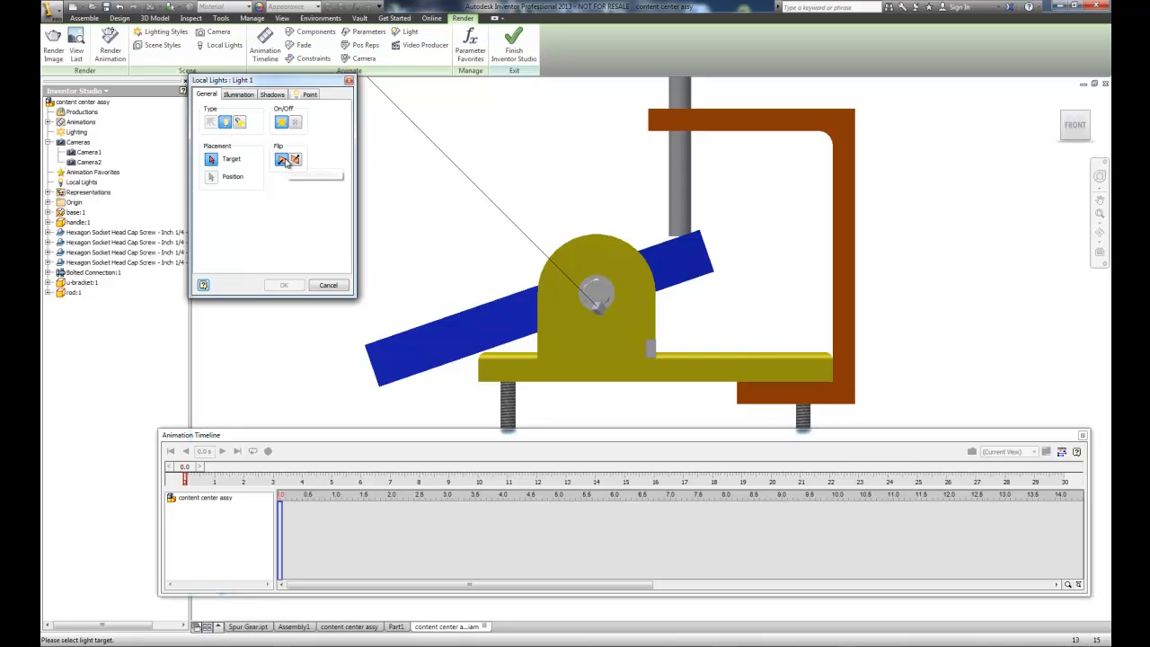
pyautogui.click(311, 97)
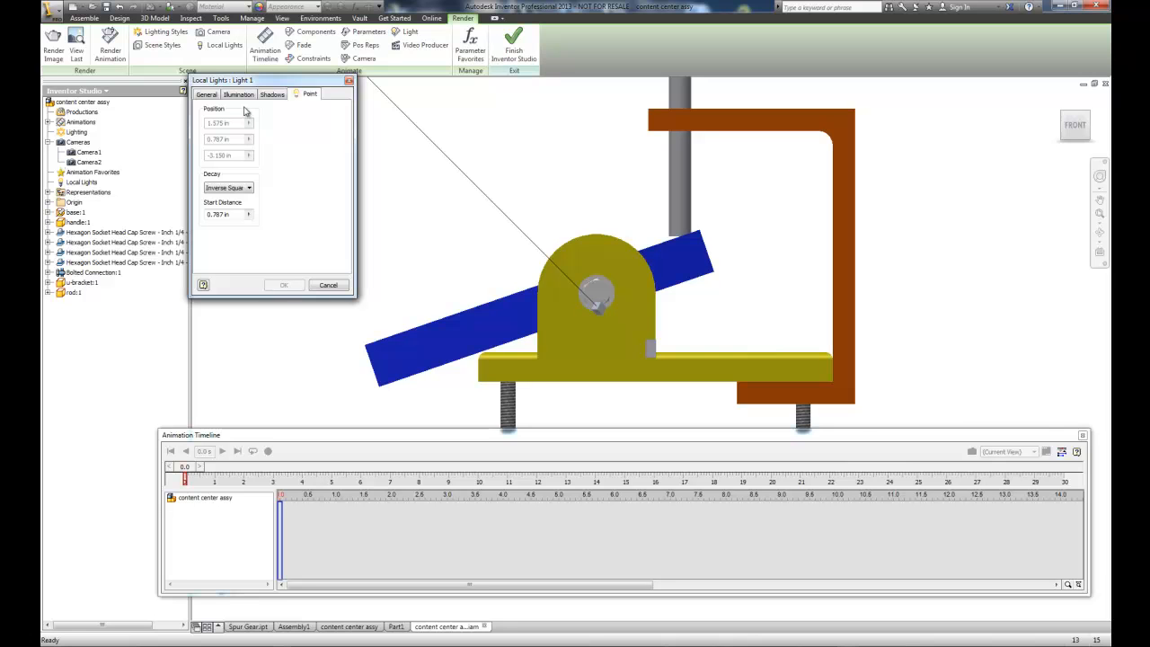
pyautogui.click(241, 94)
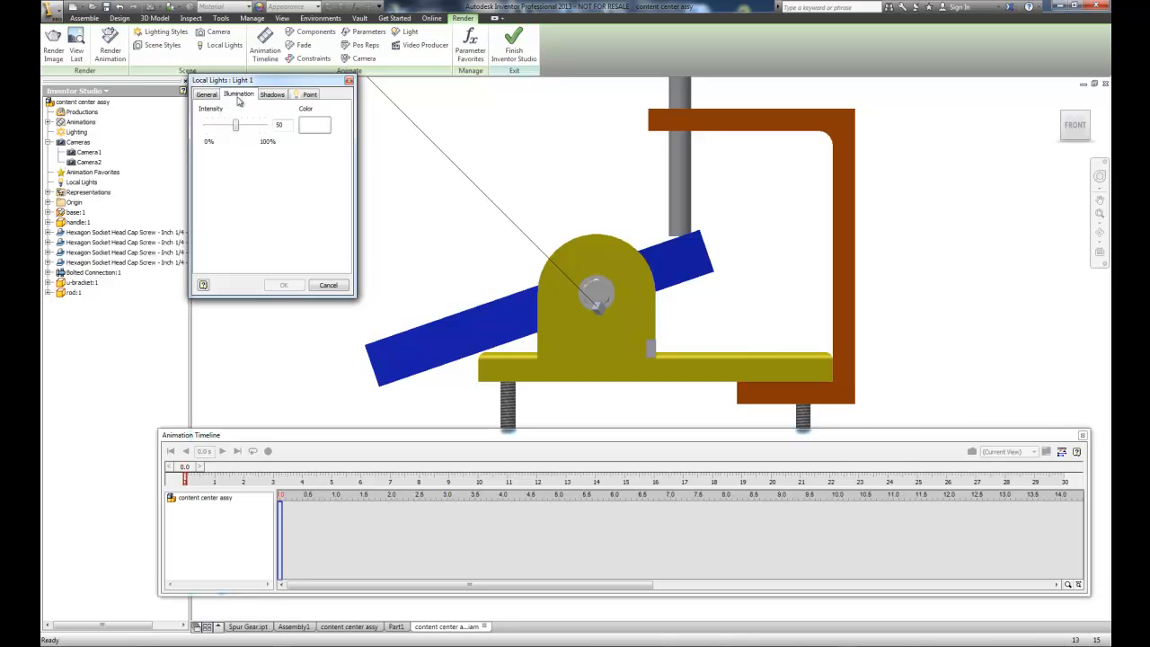
pyautogui.click(206, 94)
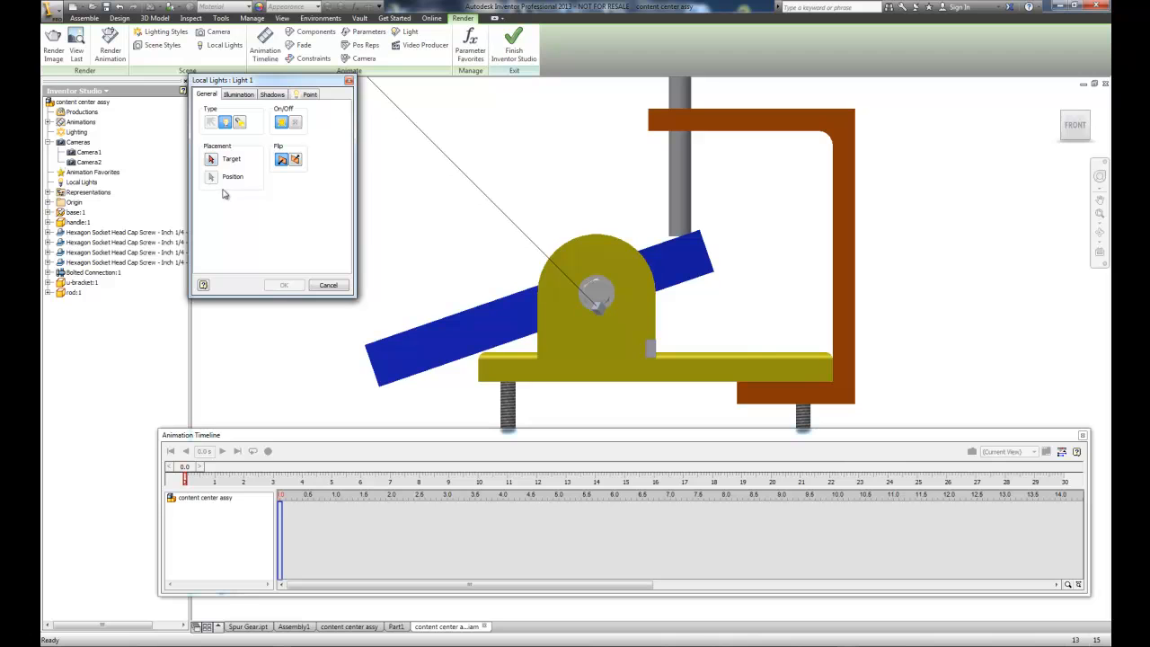
pyautogui.click(328, 285)
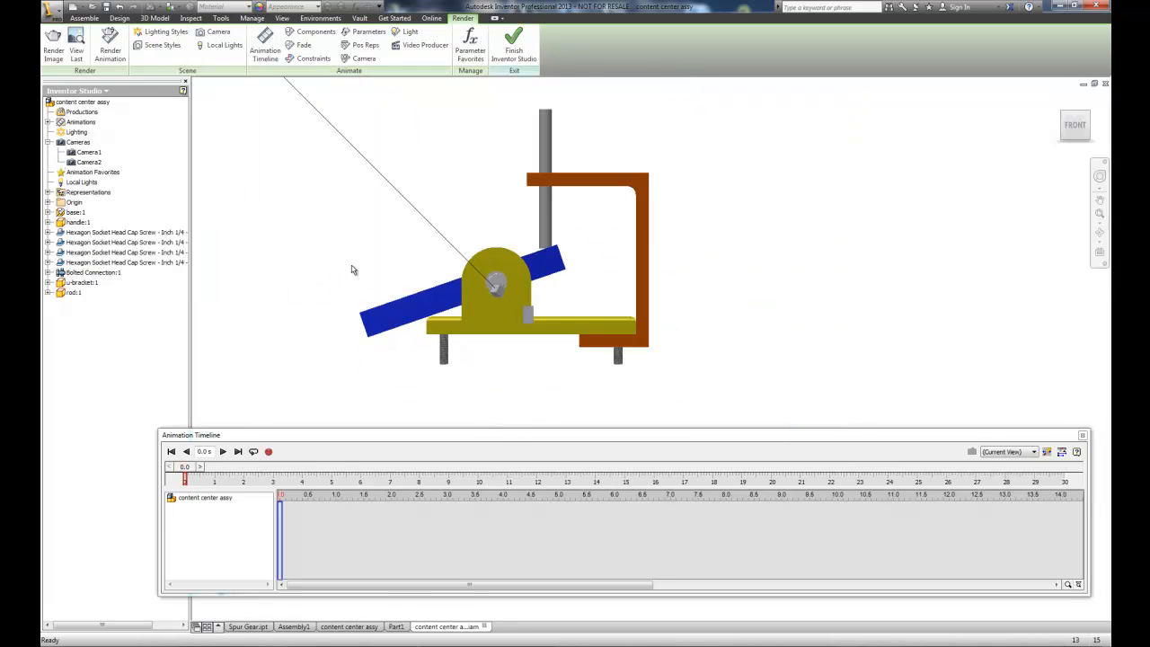
# Step: From a close home view of the clamp, start animating constraints and choose the handle's angle constraint
pyautogui.click(1058, 101)
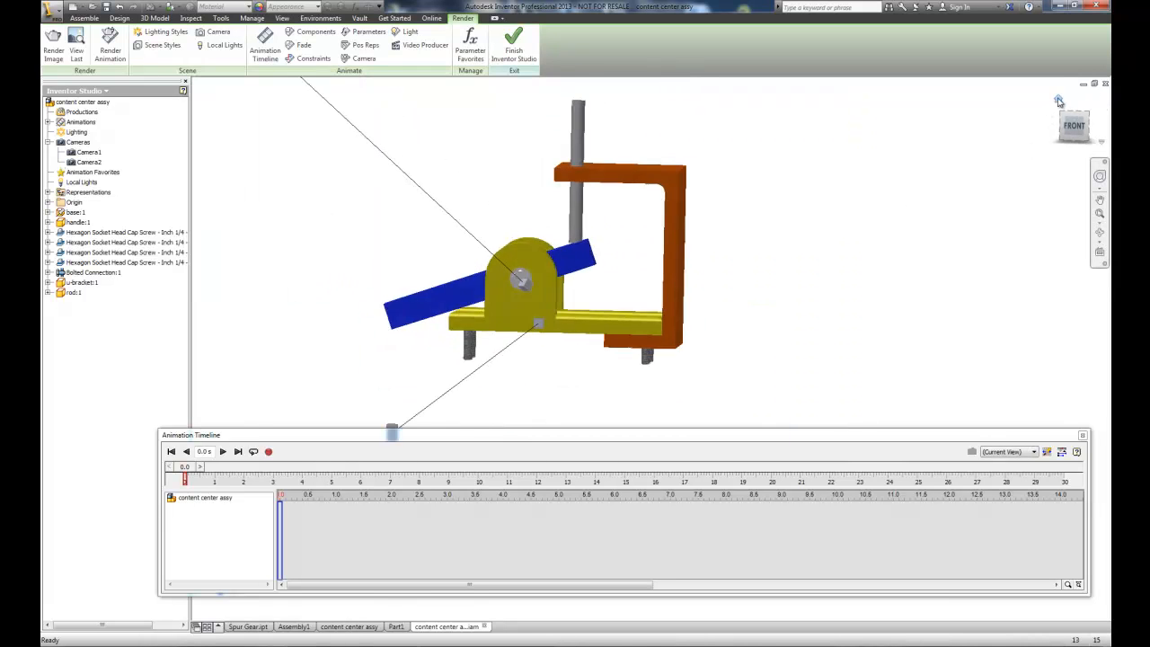
pyautogui.scroll(-3, 933, 143)
pyautogui.scroll(5, 931, 145)
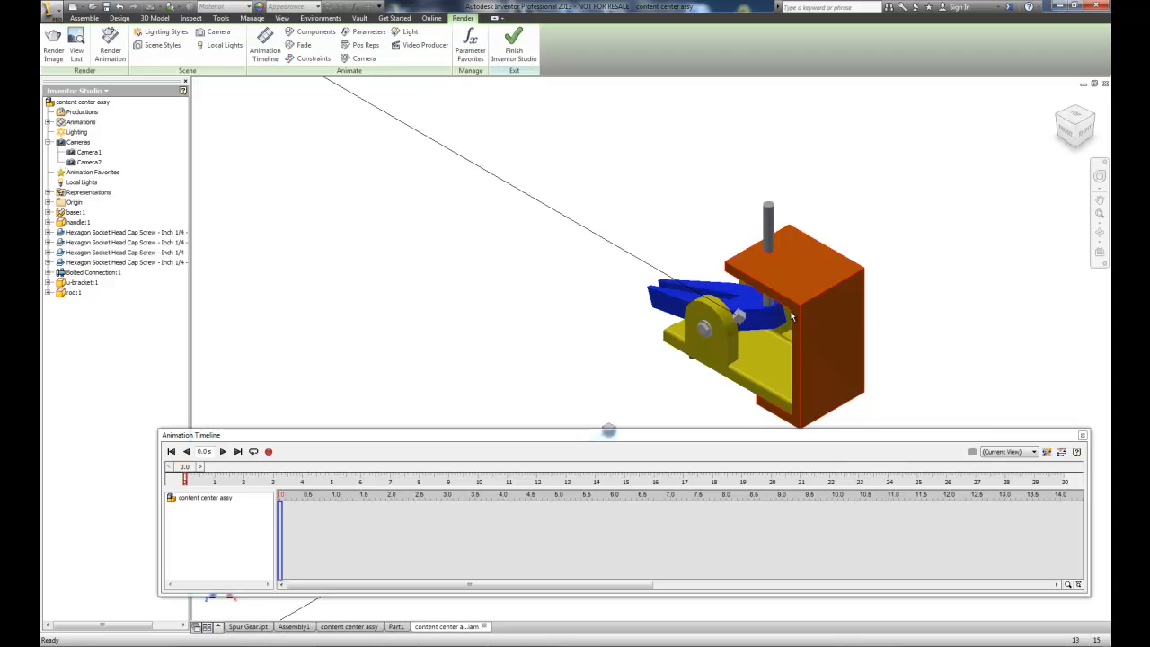
pyautogui.scroll(5, 719, 343)
pyautogui.scroll(-4, 719, 346)
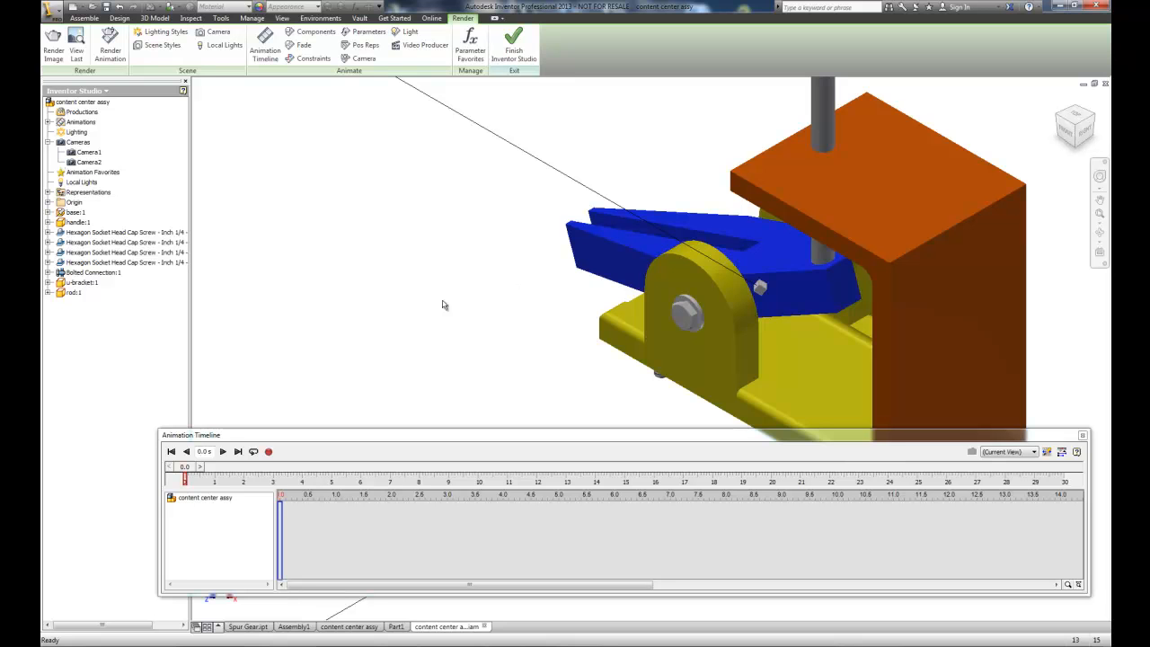
pyautogui.click(312, 59)
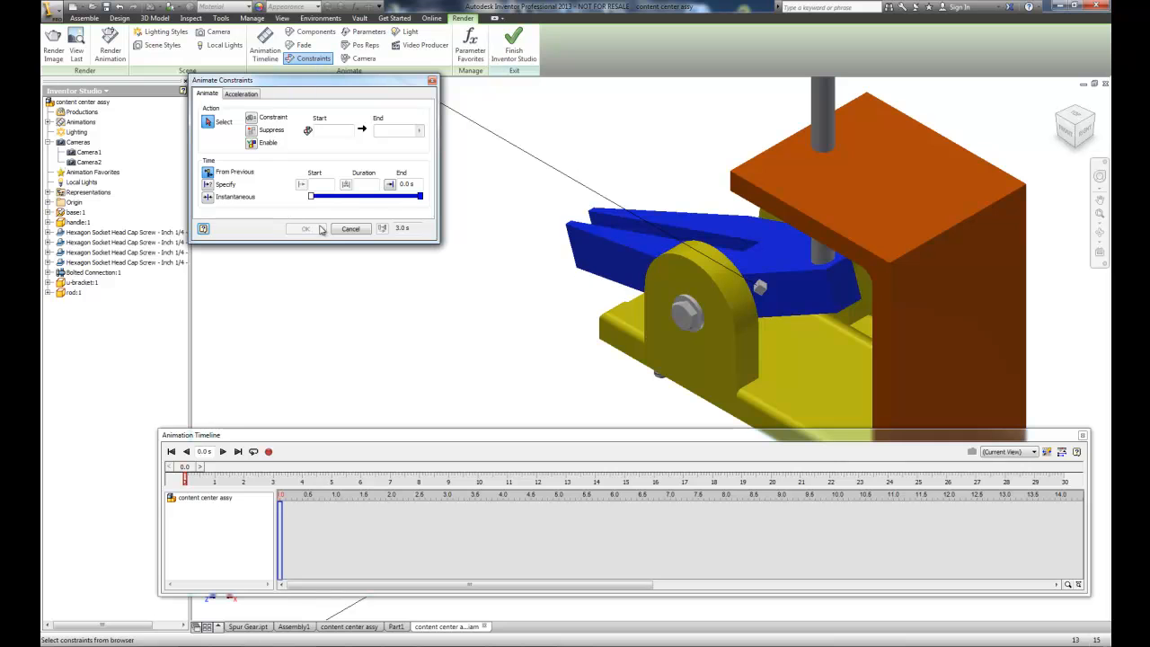
pyautogui.moveTo(281, 82); pyautogui.dragTo(312, 105)
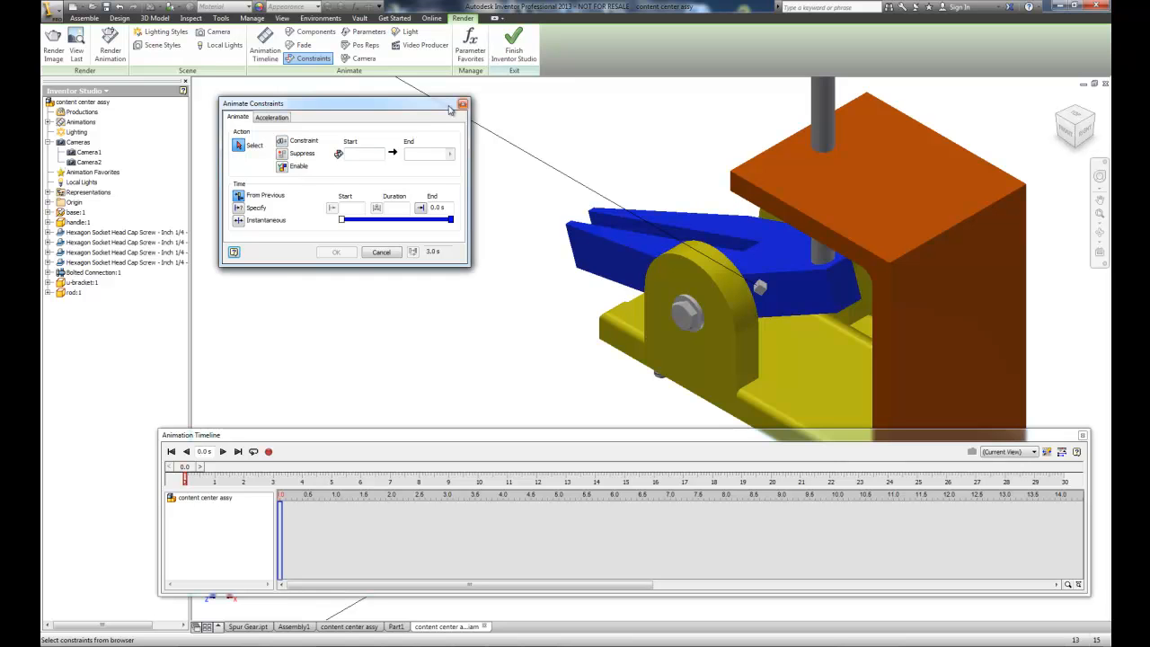
pyautogui.click(64, 222)
pyautogui.click(57, 282)
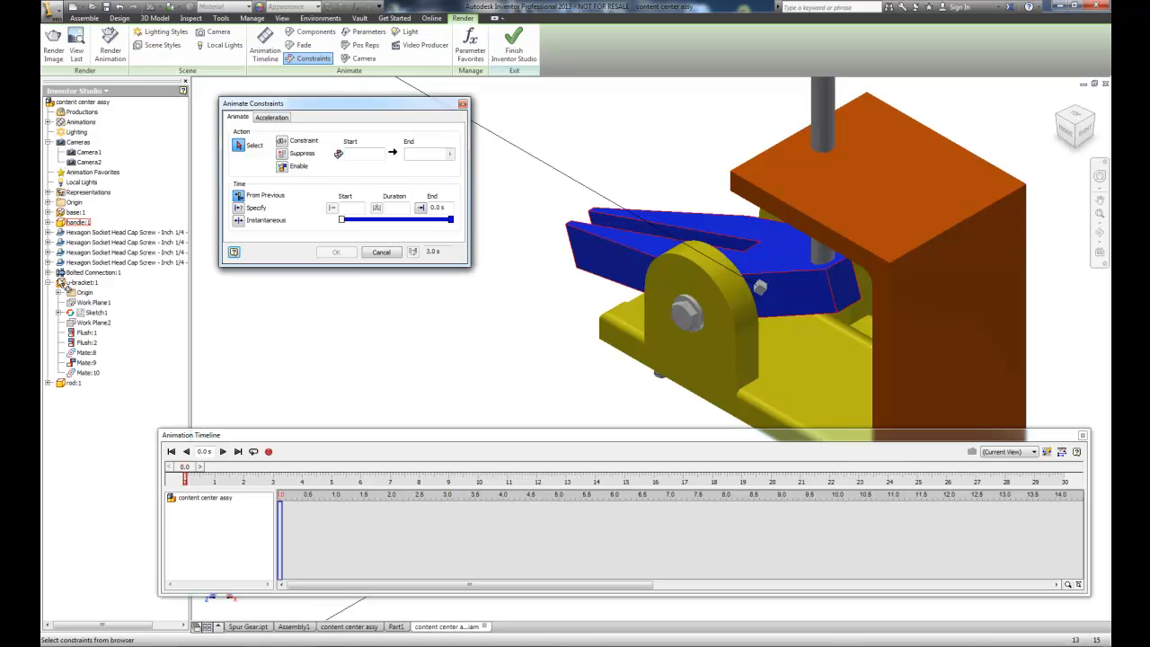
pyautogui.click(50, 224)
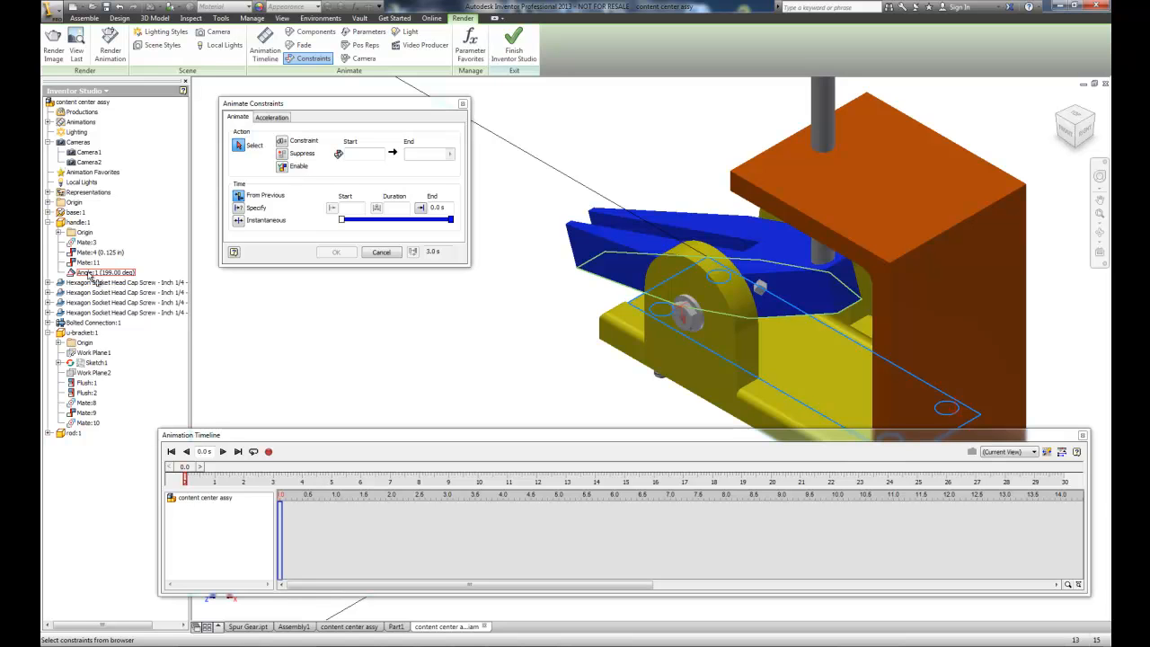
pyautogui.click(89, 275)
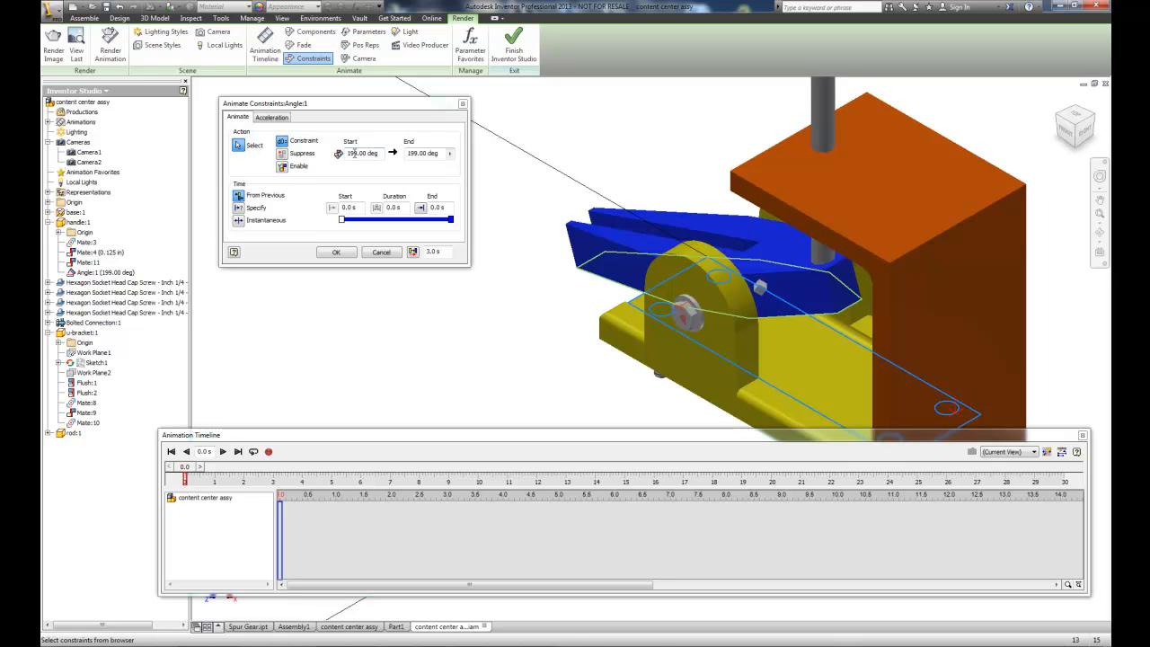
# Step: Animate the handle's angle constraint to an end value of 169 degrees, with an end time of 15 s
pyautogui.click(351, 152)
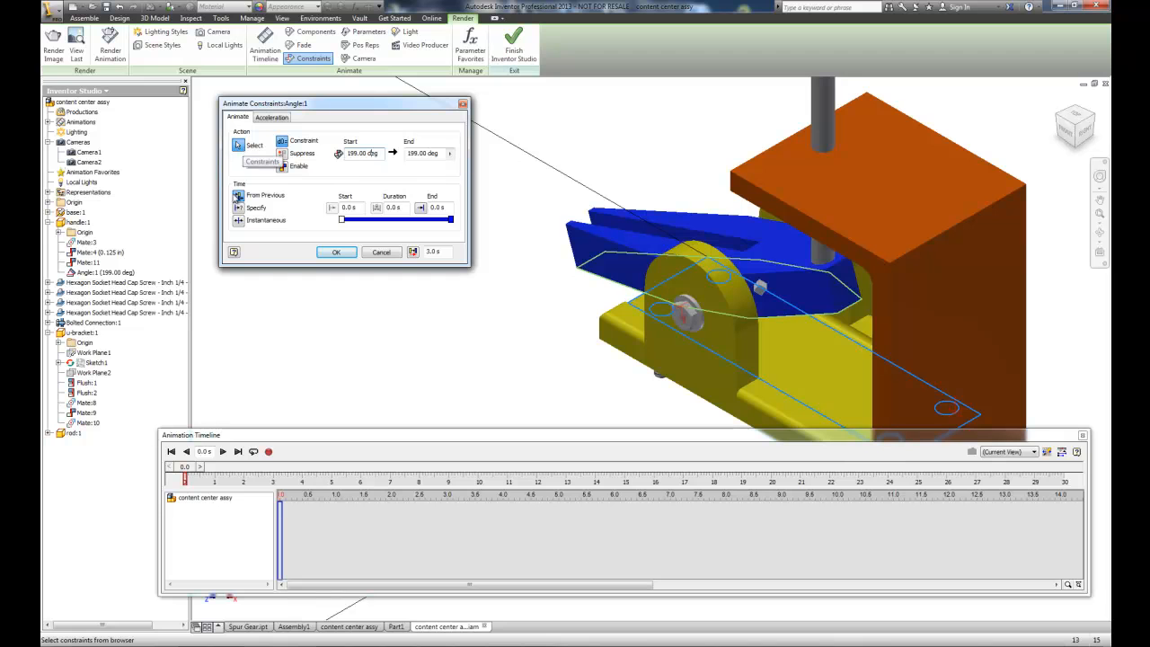
pyautogui.moveTo(438, 154); pyautogui.dragTo(415, 157)
pyautogui.write('169')
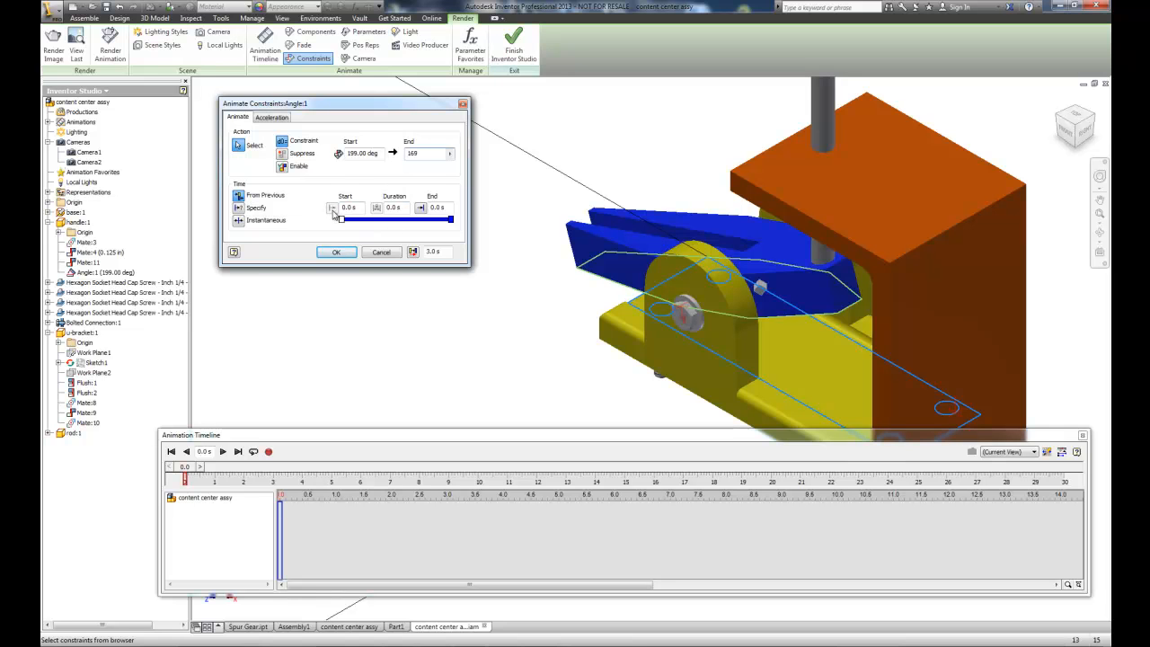
pyautogui.click(403, 207)
pyautogui.click(442, 207)
pyautogui.write('15')
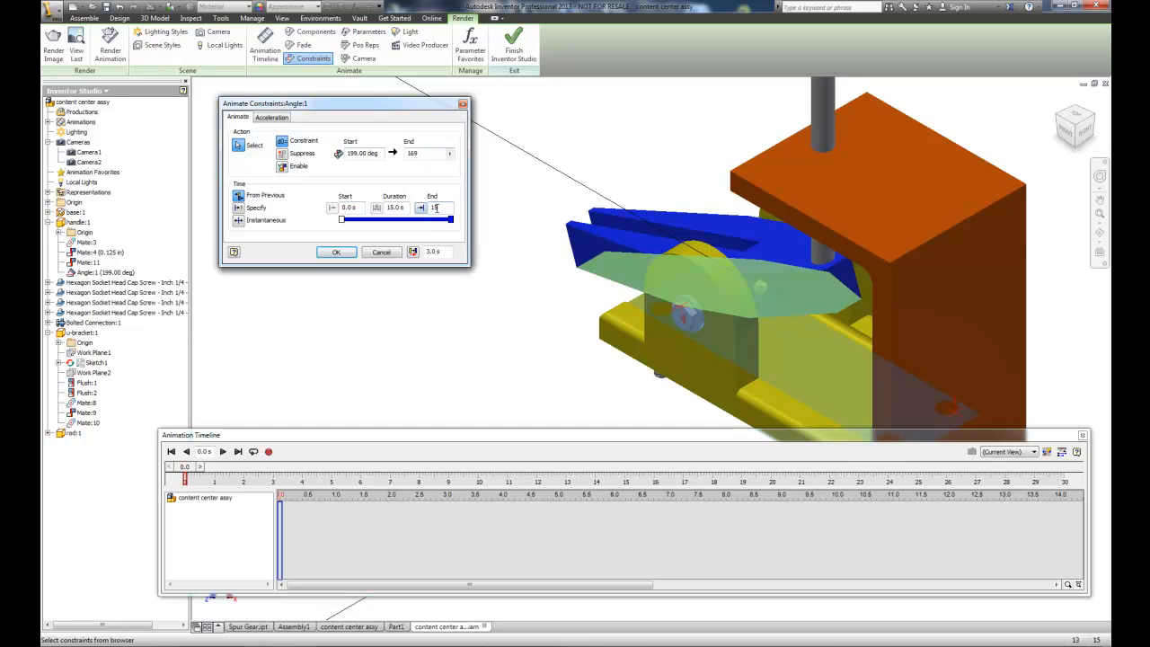
pyautogui.click(335, 253)
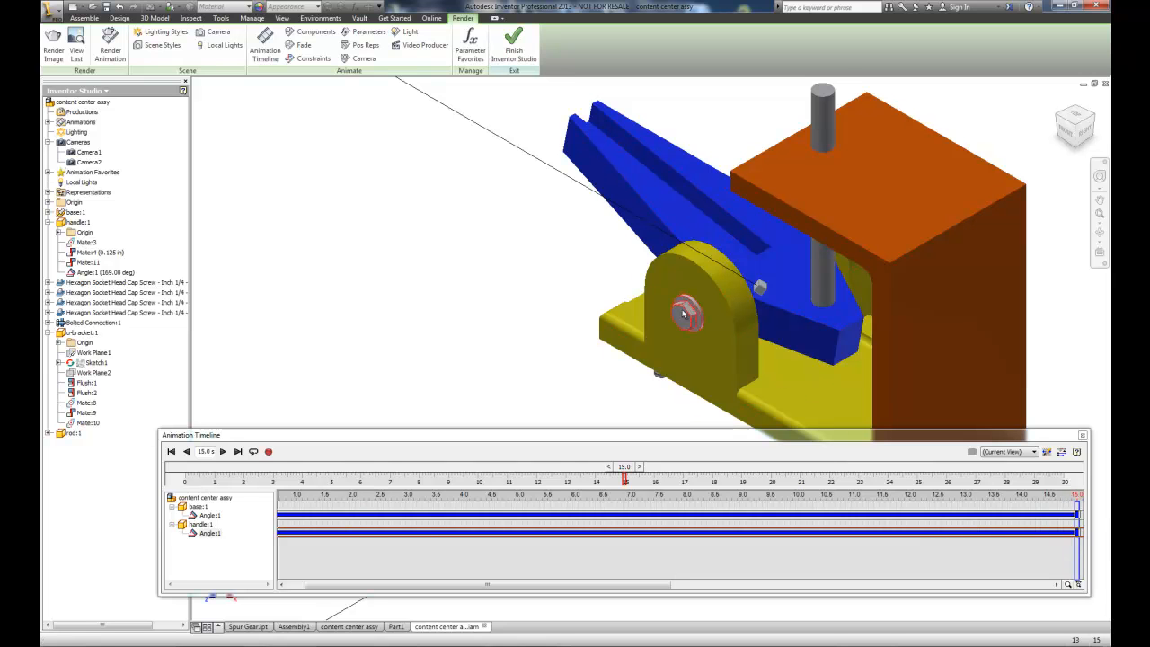
# Step: Play the handle animation from the beginning, stop it after the motion ends, and rewind it
pyautogui.click(171, 451)
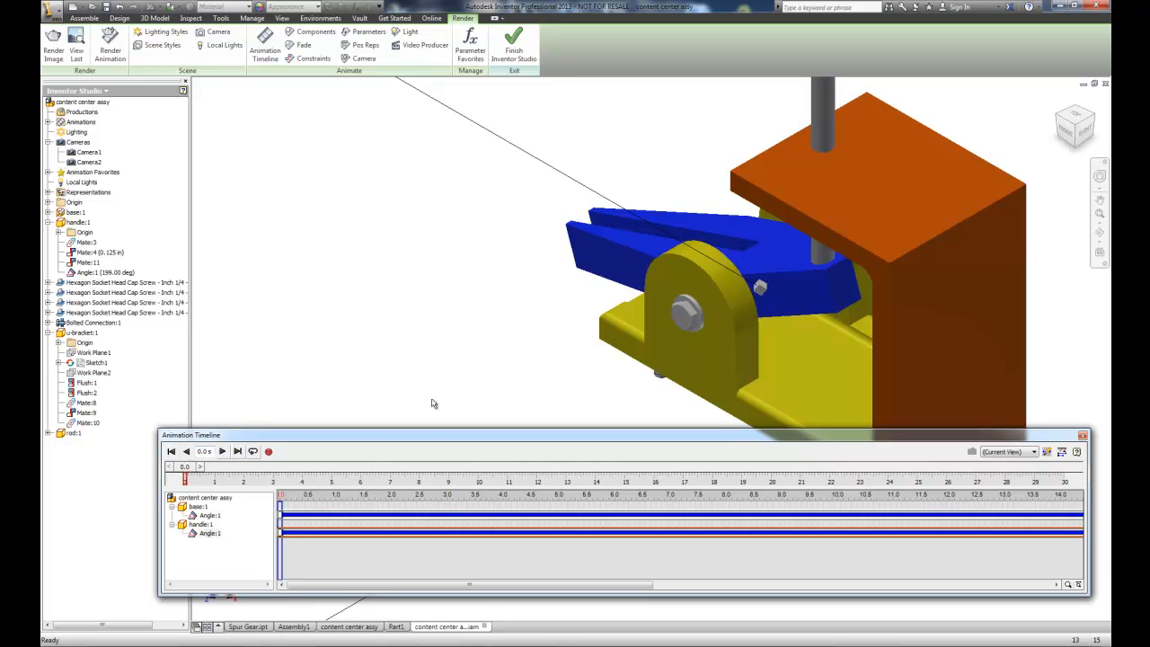
pyautogui.click(222, 450)
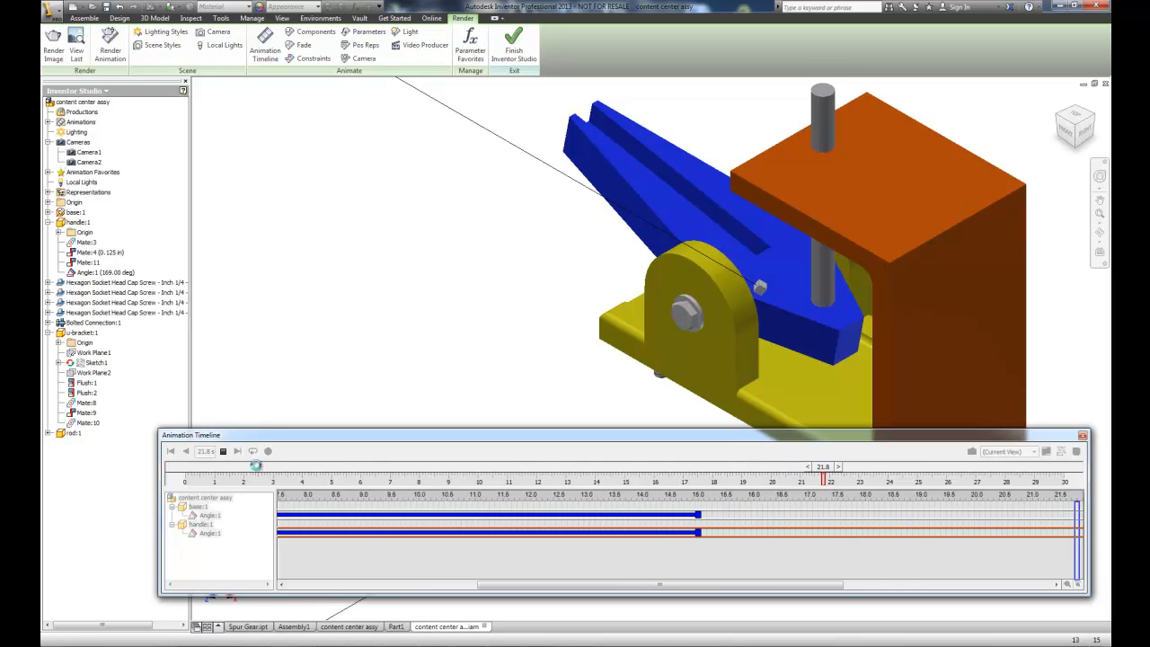
pyautogui.click(223, 451)
pyautogui.click(172, 451)
# Step: Shorten the angle action on the timeline to about 9.1 s, preview the faster motion, and rewind
pyautogui.moveTo(655, 585); pyautogui.dragTo(799, 584)
pyautogui.moveTo(809, 514); pyautogui.dragTo(480, 514)
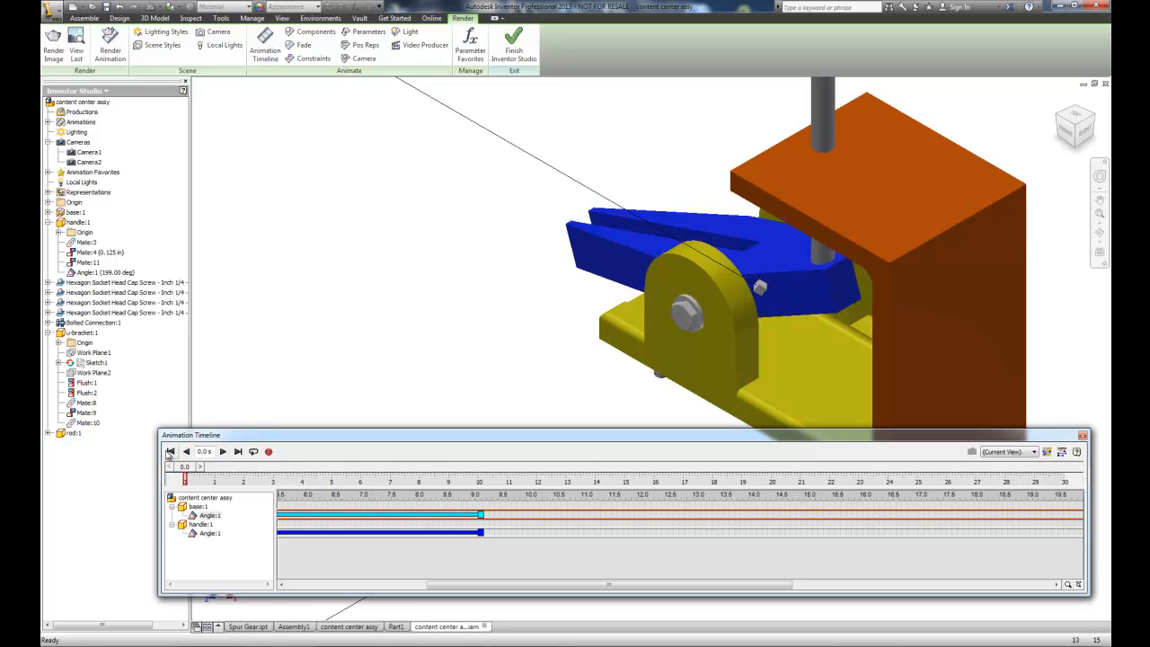
pyautogui.click(223, 450)
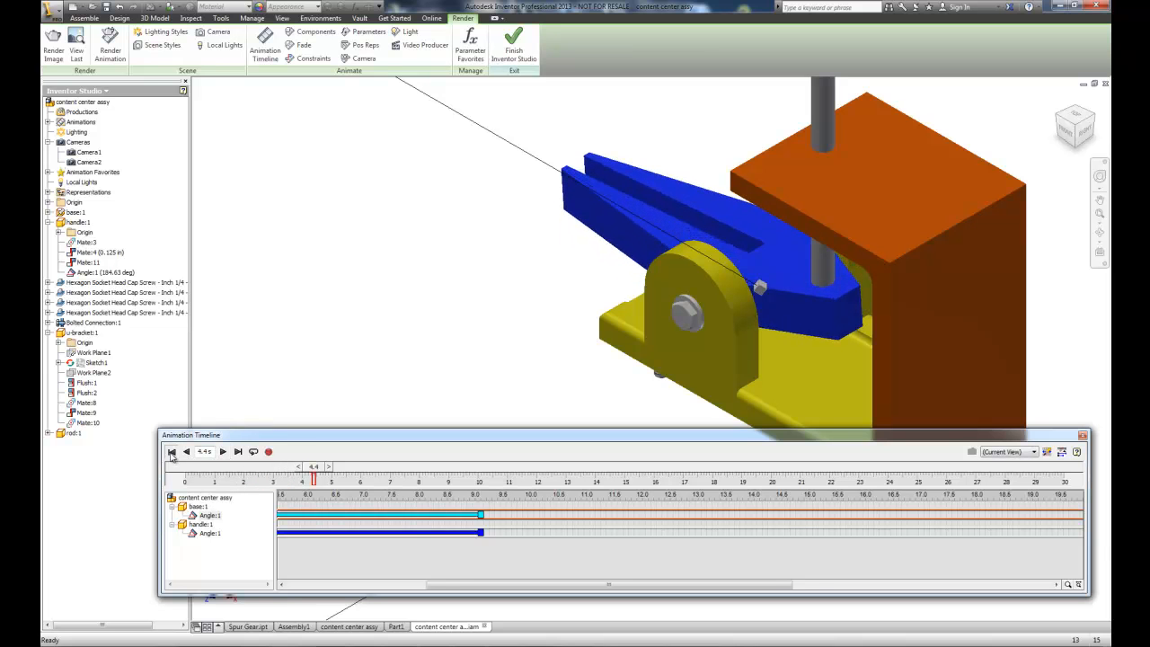
pyautogui.click(170, 451)
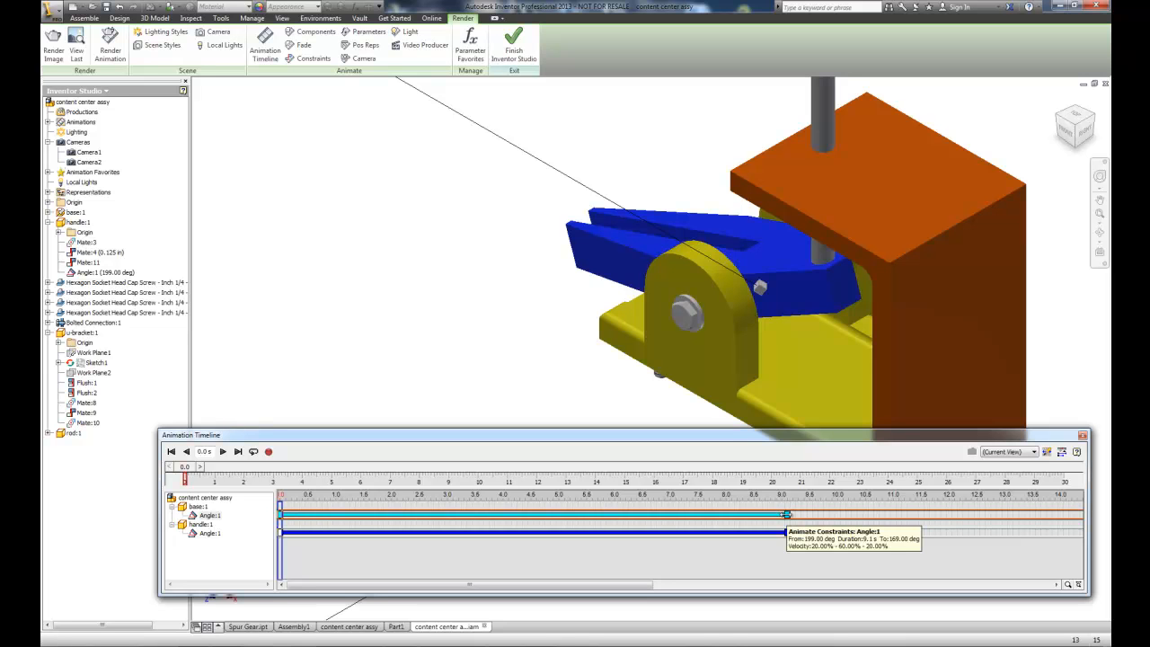
# Step: Shorten the angle action on the timeline to about 2 s and play the animation
pyautogui.moveTo(786, 514); pyautogui.dragTo(474, 514)
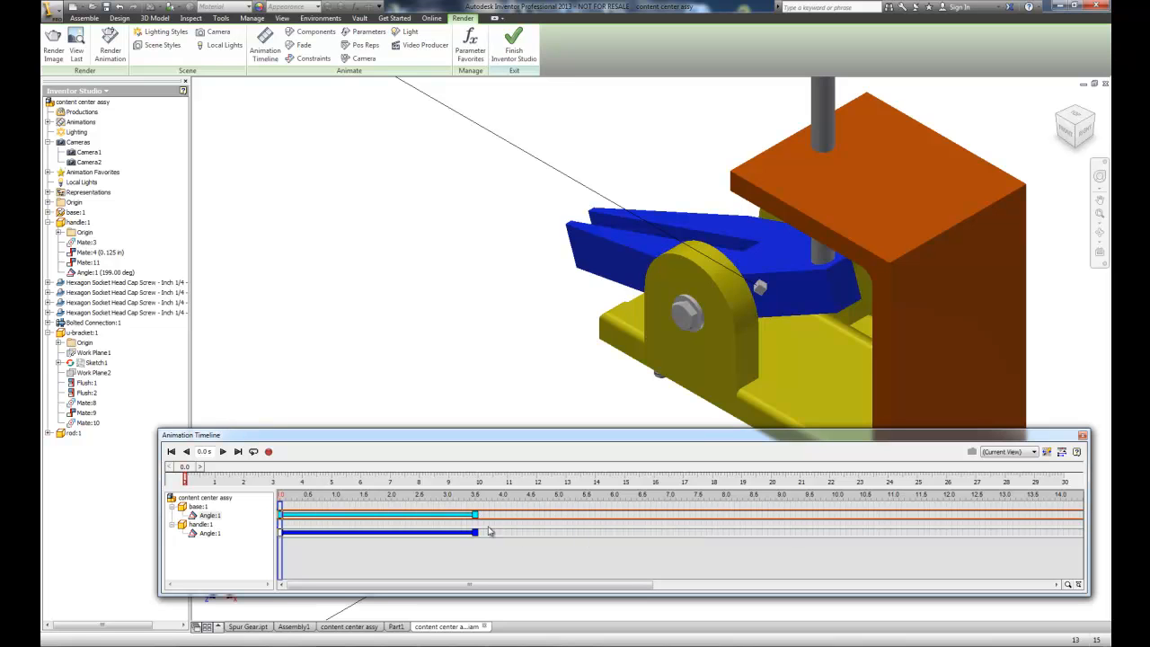
pyautogui.moveTo(477, 513); pyautogui.dragTo(393, 514)
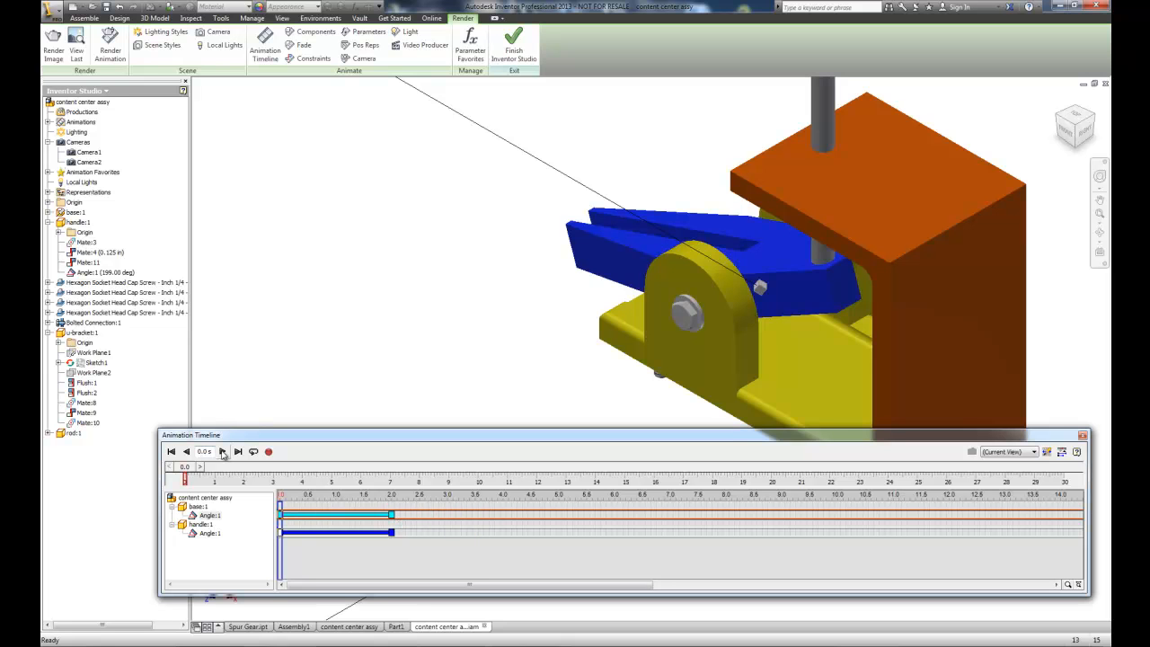
pyautogui.click(223, 451)
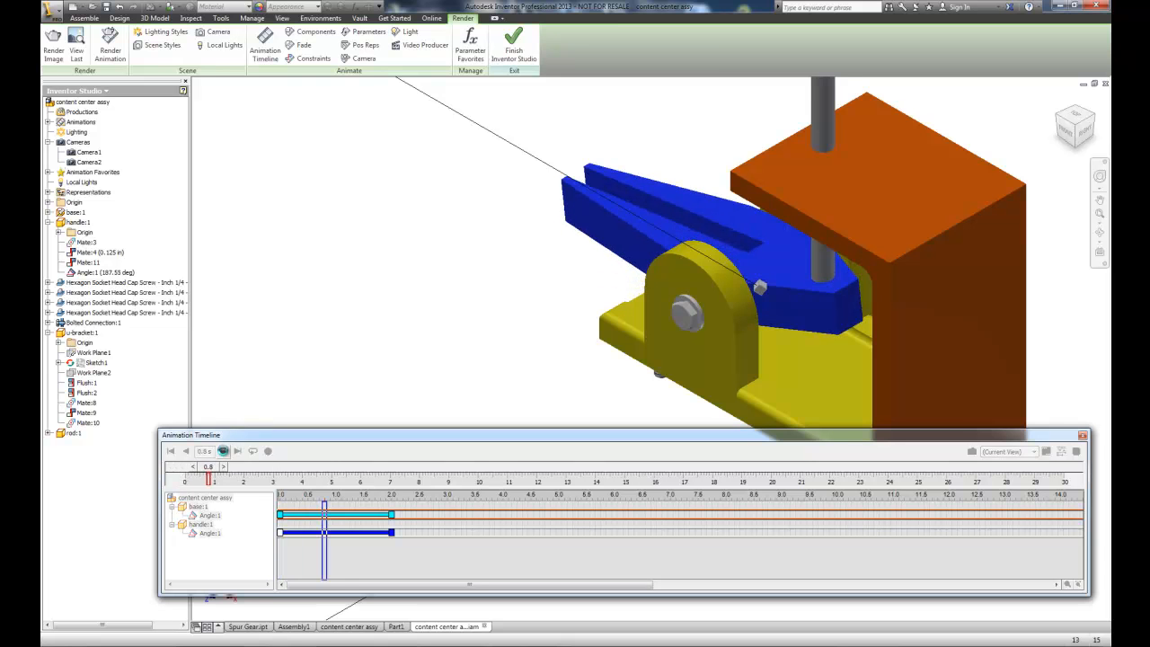
# Step: Stop the playback and set the handle angle action's end time to 7 s, checking its velocity profile before accepting
pyautogui.click(223, 451)
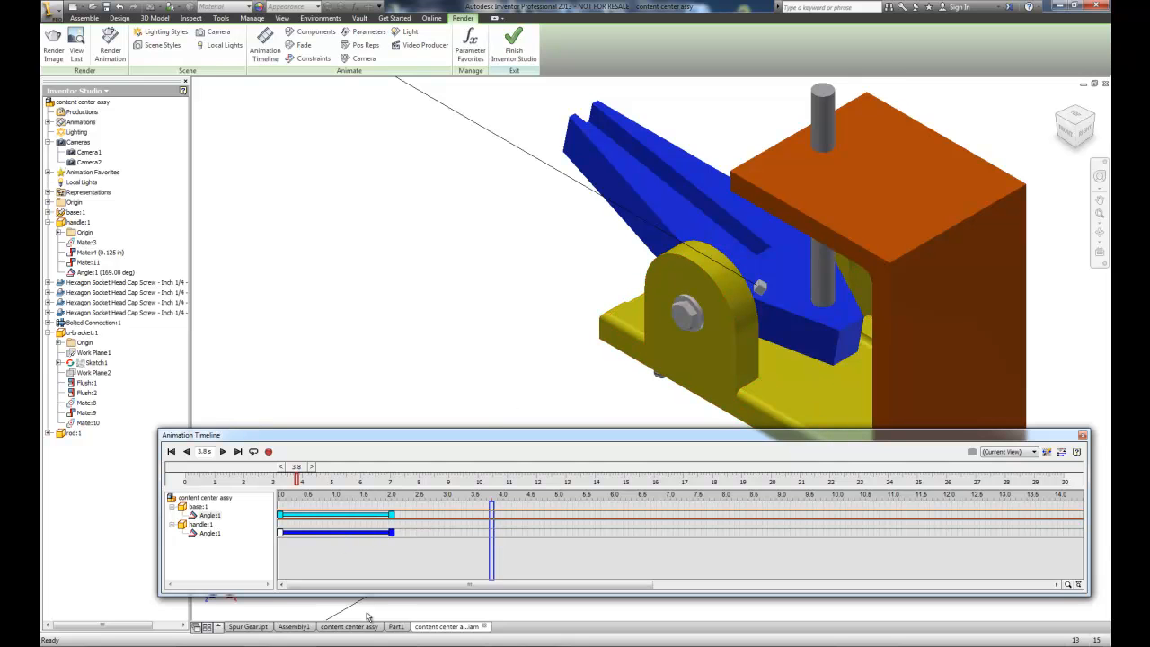
pyautogui.moveTo(390, 520)
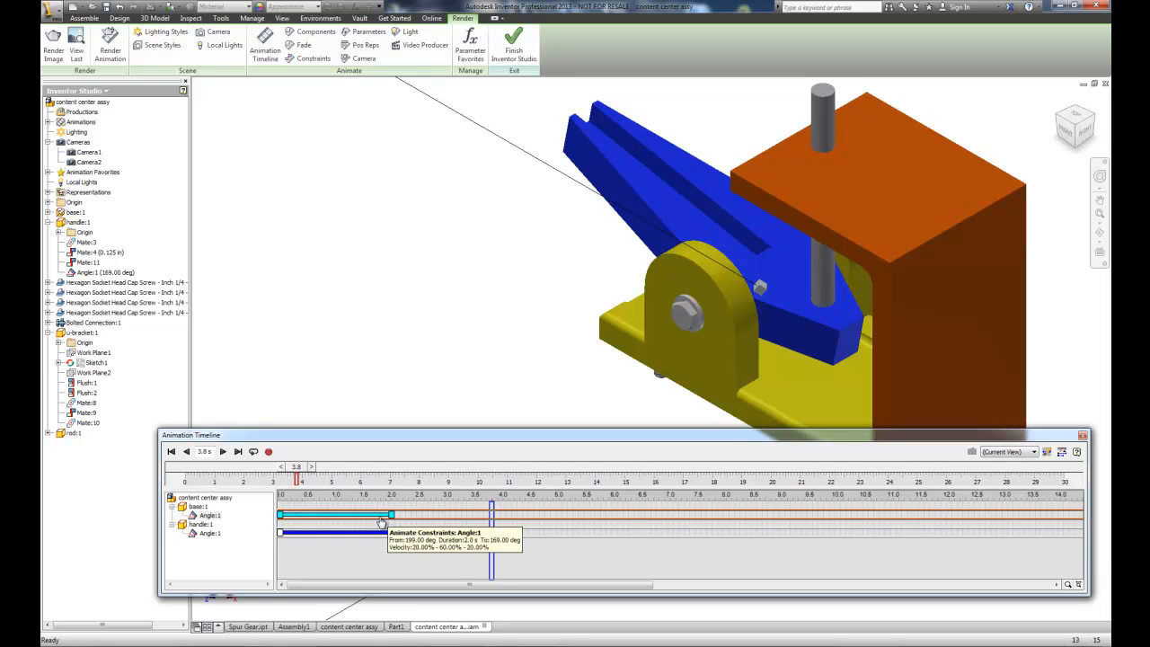
pyautogui.rightClick(381, 523)
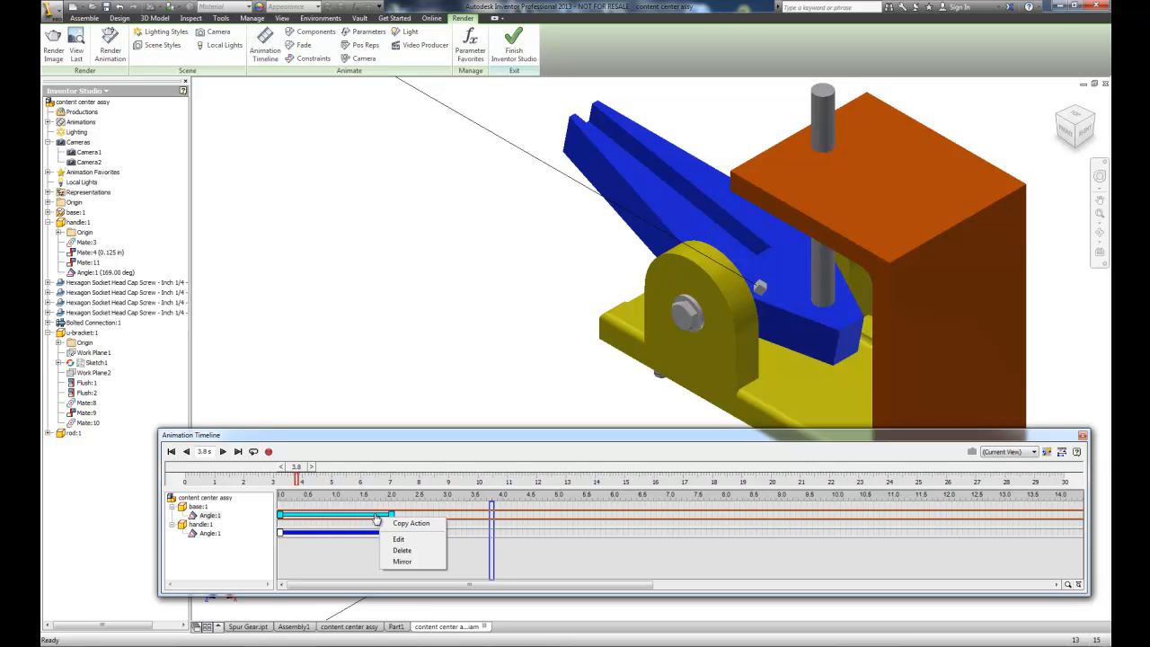
pyautogui.click(398, 539)
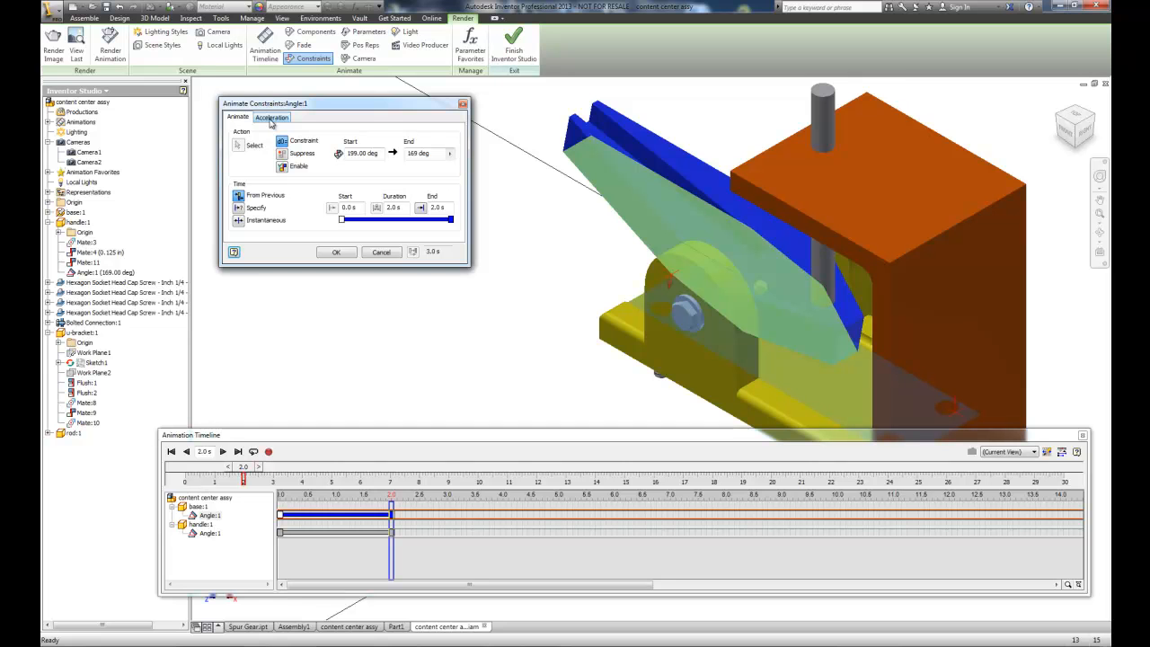
pyautogui.click(433, 208)
pyautogui.write('7')
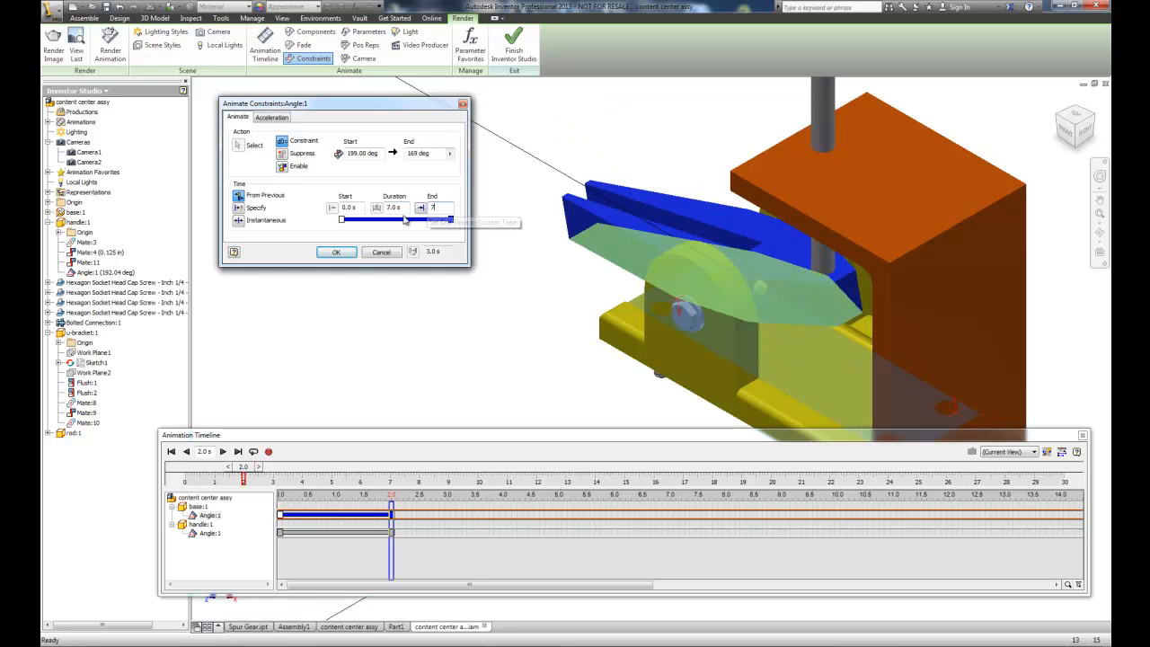
pyautogui.click(272, 117)
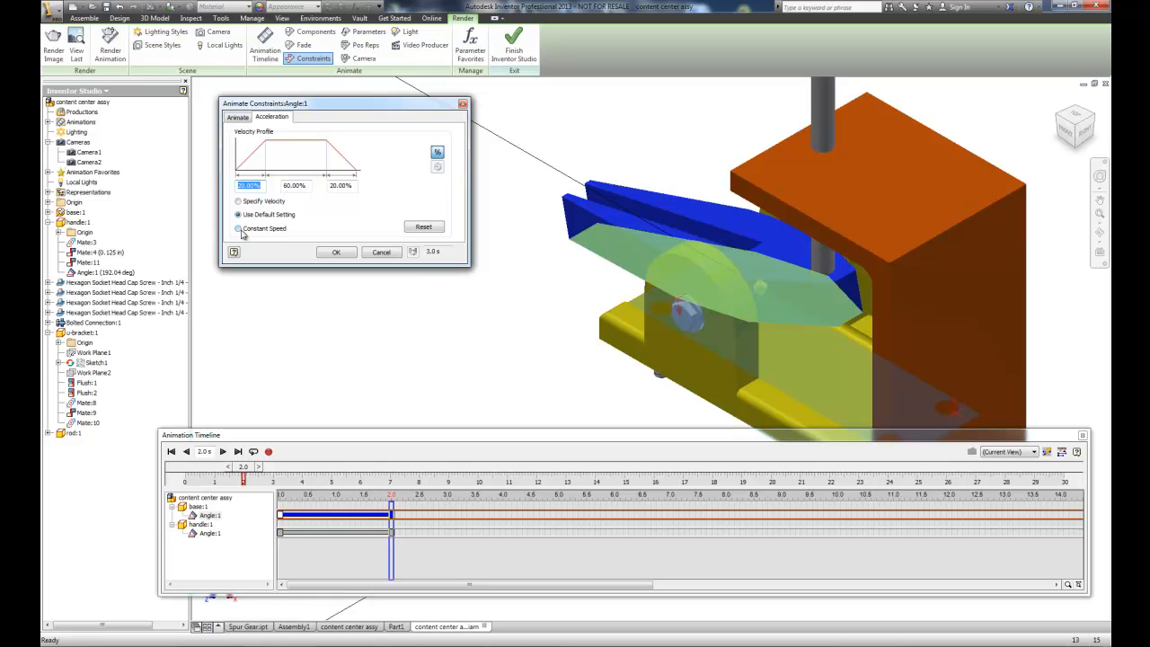
pyautogui.click(237, 117)
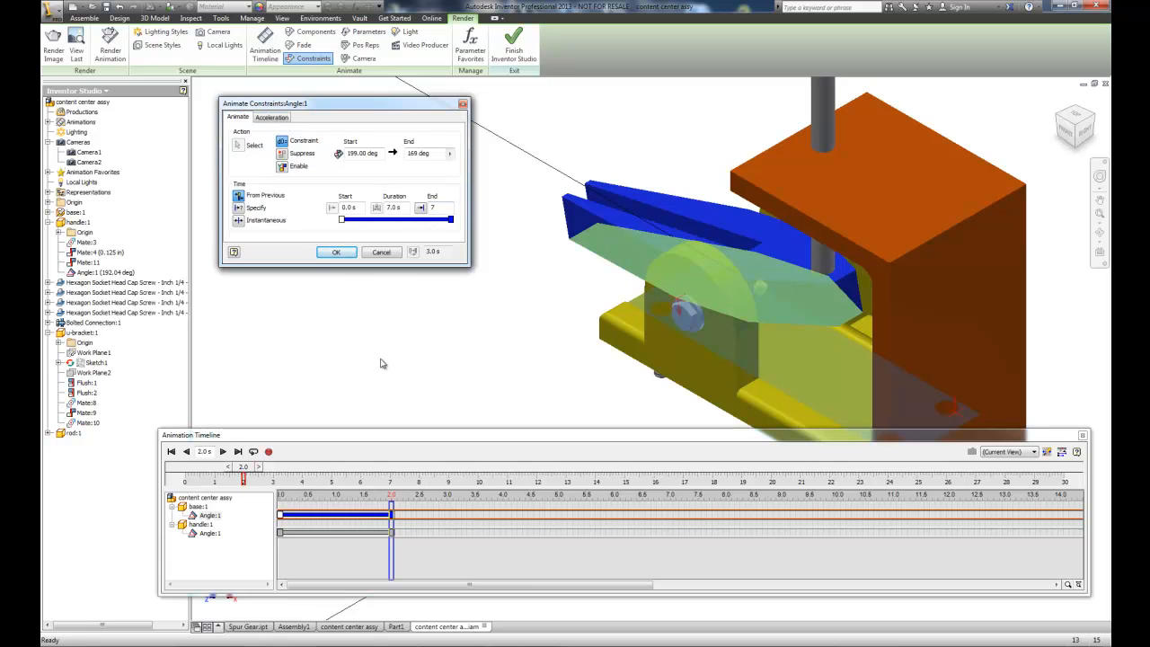
pyautogui.click(334, 253)
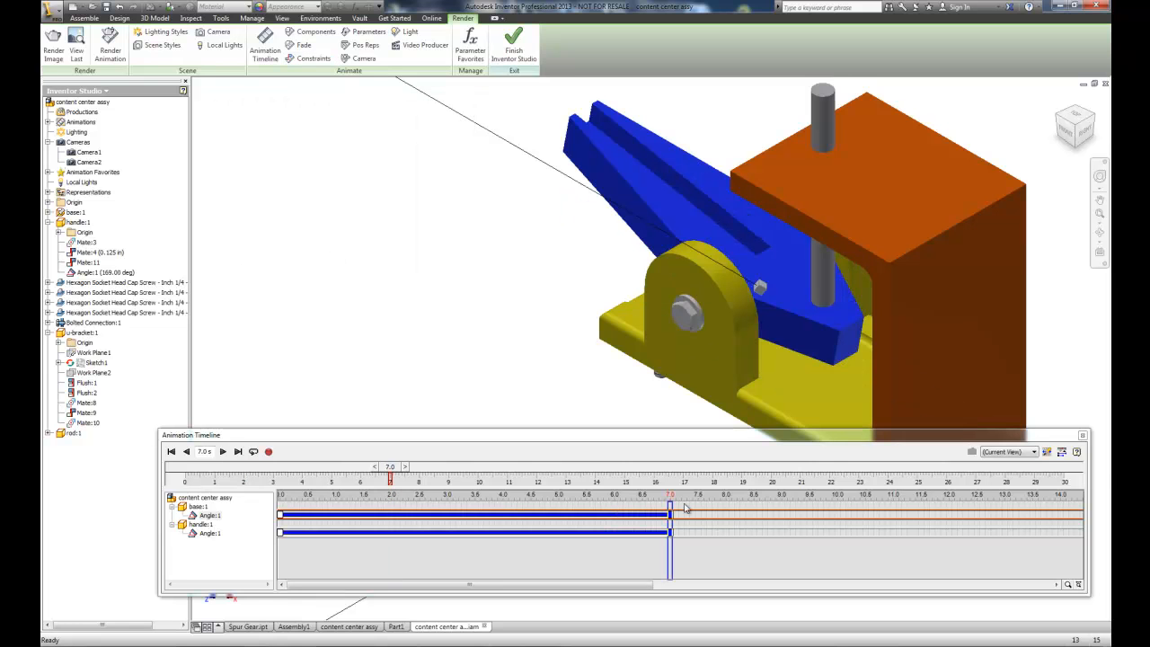
# Step: Mirror the 7 s angle action on the timeline, play the animation from the beginning, and rewind it
pyautogui.rightClick(635, 519)
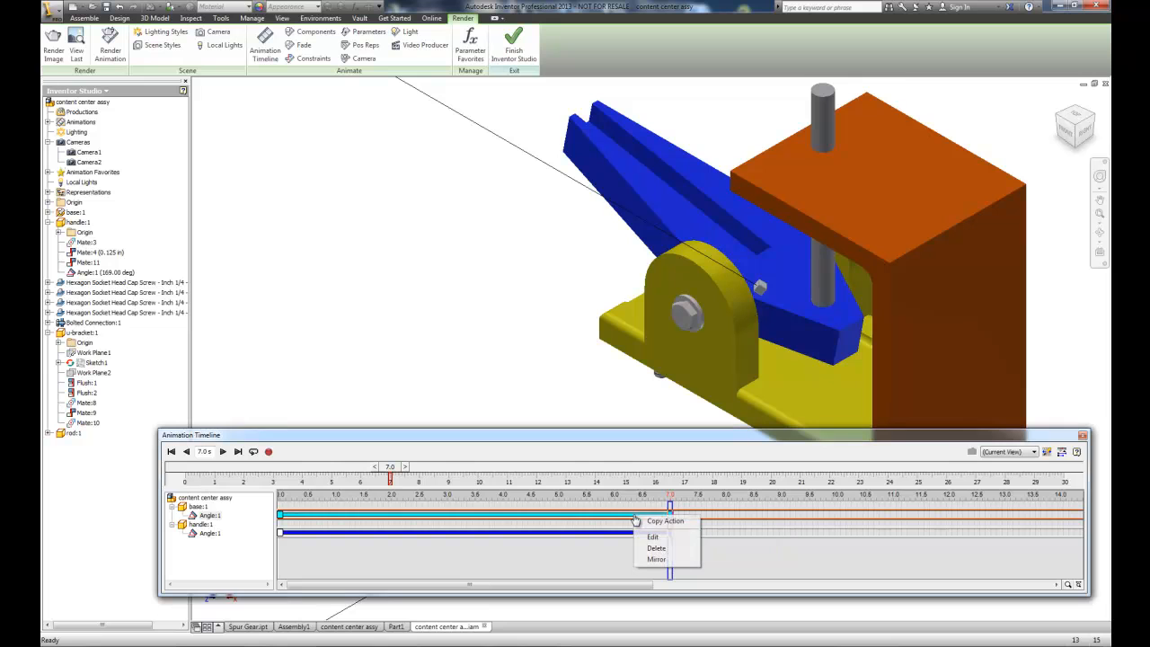
pyautogui.click(665, 559)
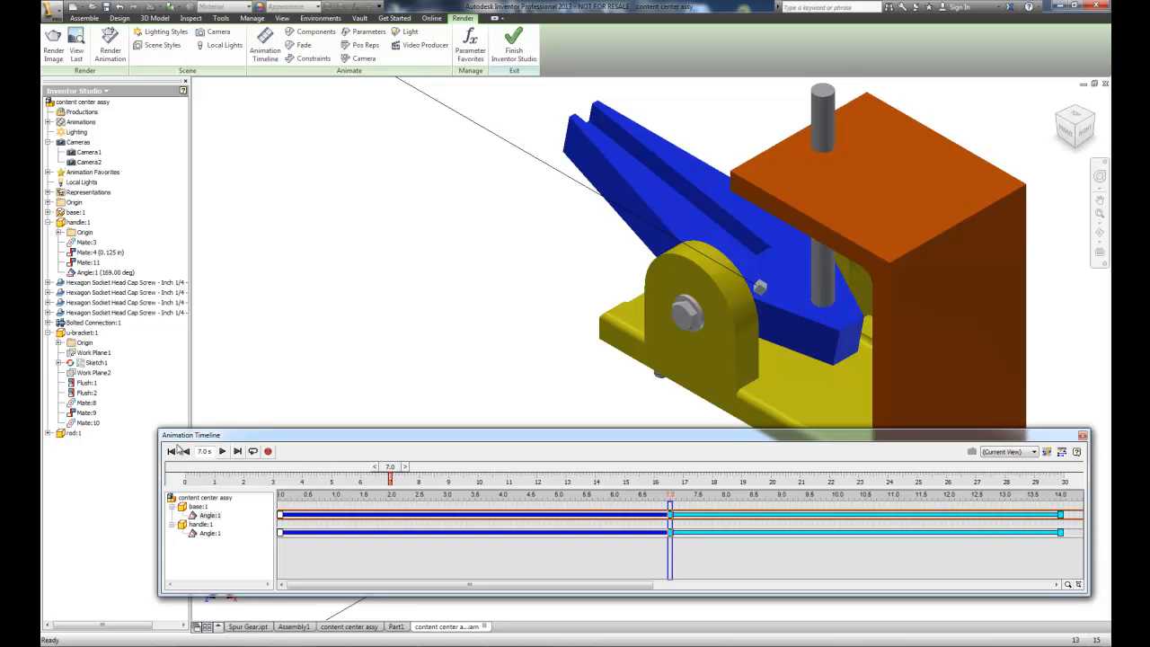
pyautogui.click(172, 452)
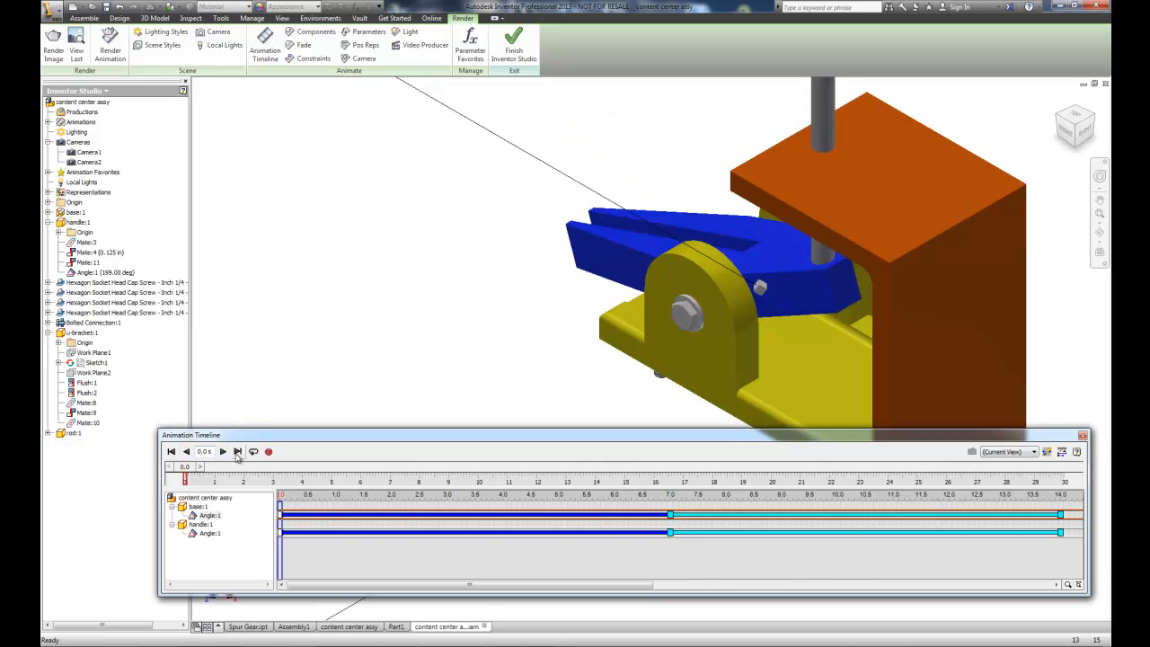
pyautogui.click(221, 451)
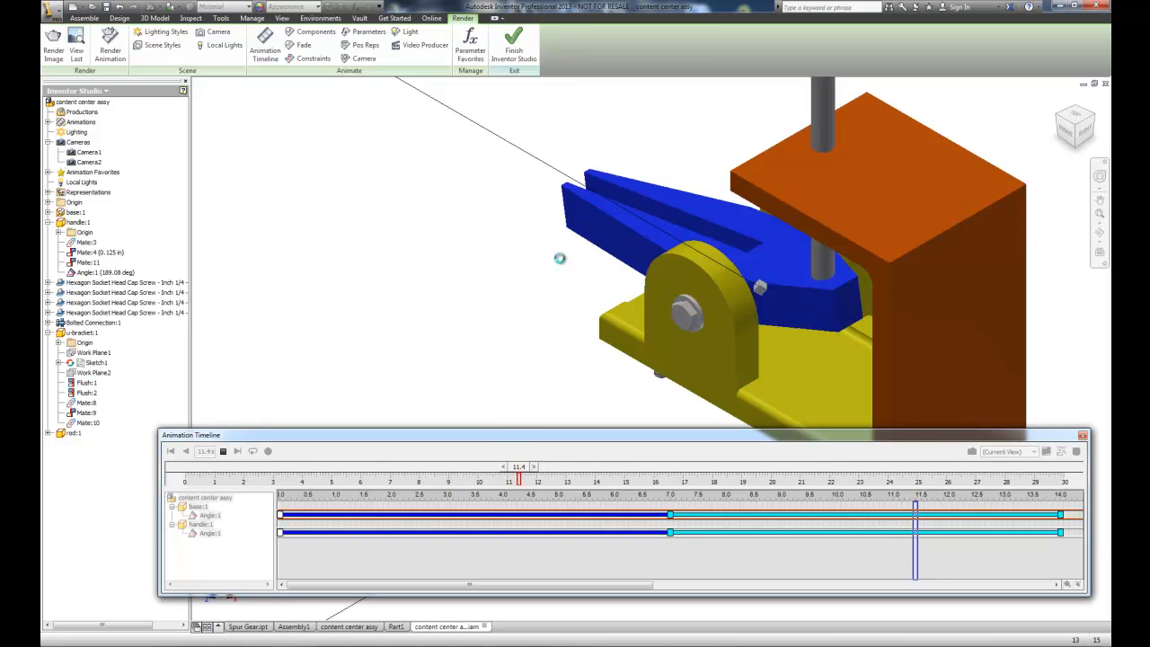
pyautogui.click(232, 450)
pyautogui.click(171, 451)
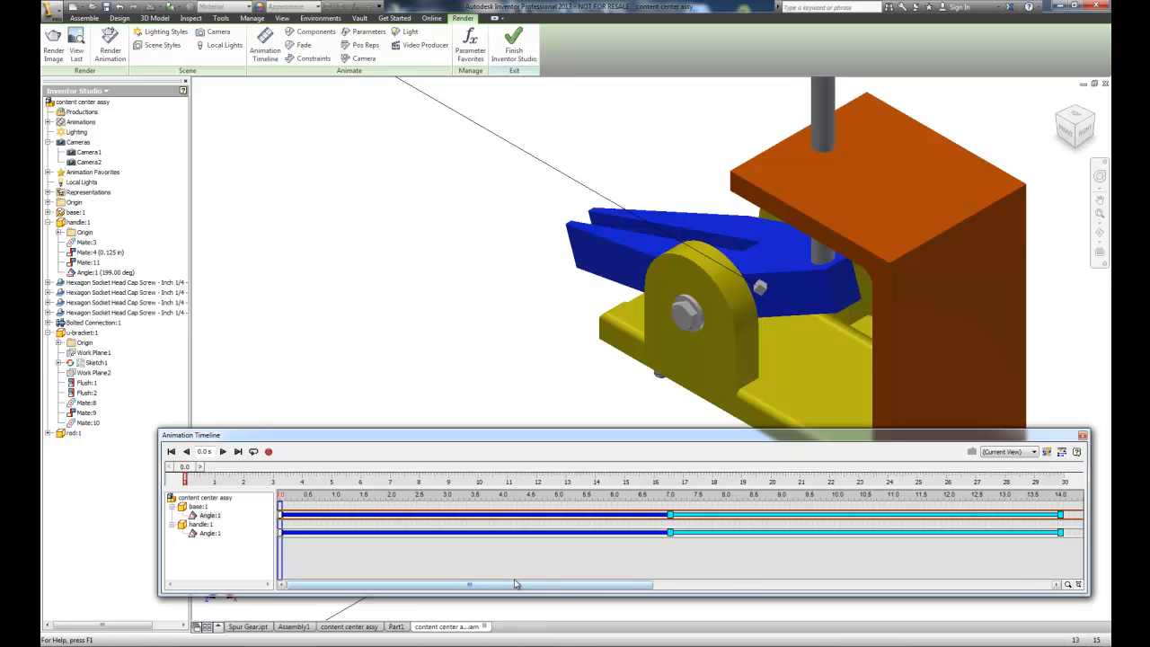
# Step: Mirror the last angle action two more times to extend the back-and-forth handle motion to 28 s
pyautogui.moveTo(636, 586); pyautogui.dragTo(760, 569)
pyautogui.rightClick(642, 519)
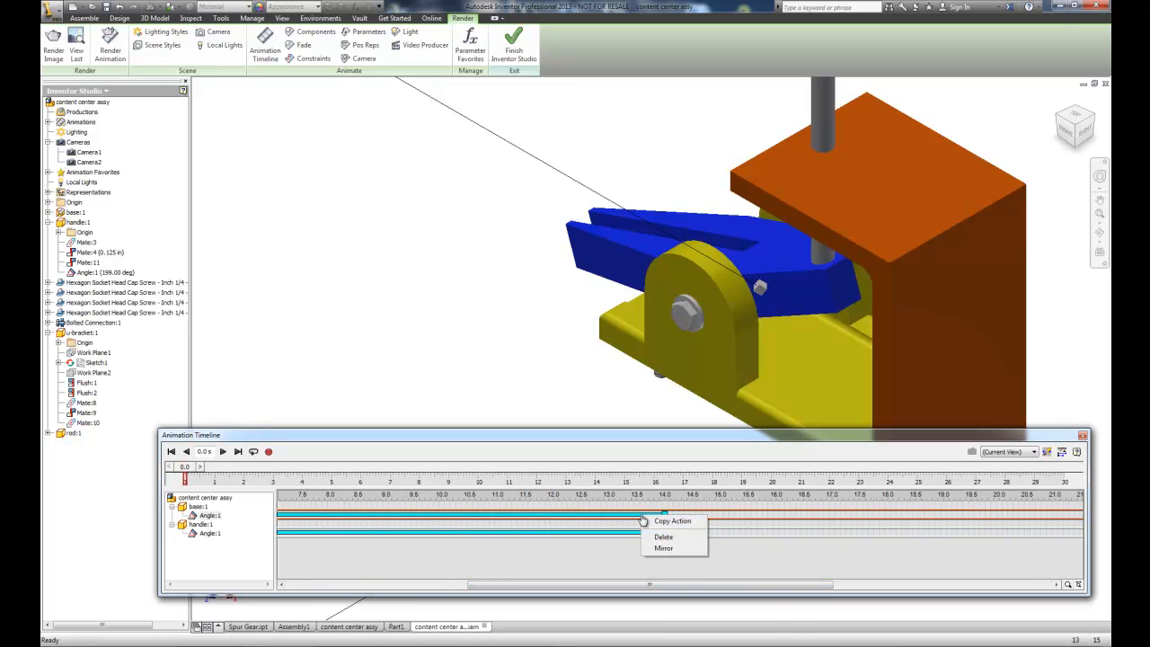
pyautogui.click(665, 548)
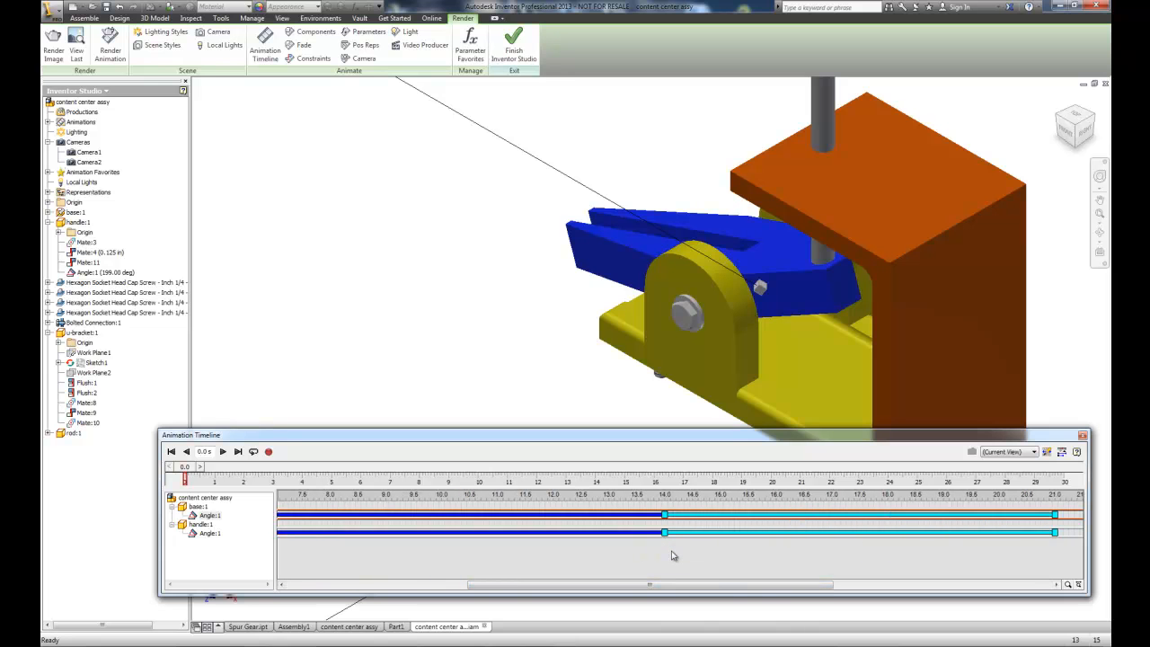
pyautogui.moveTo(641, 586); pyautogui.dragTo(725, 586)
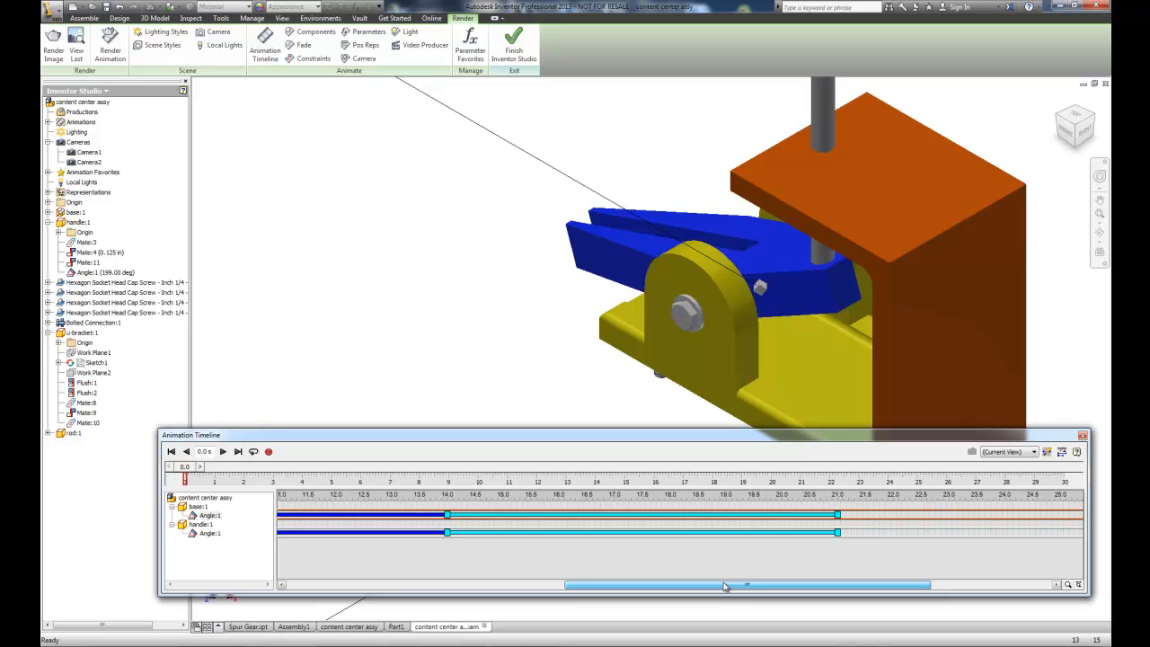
pyautogui.rightClick(705, 518)
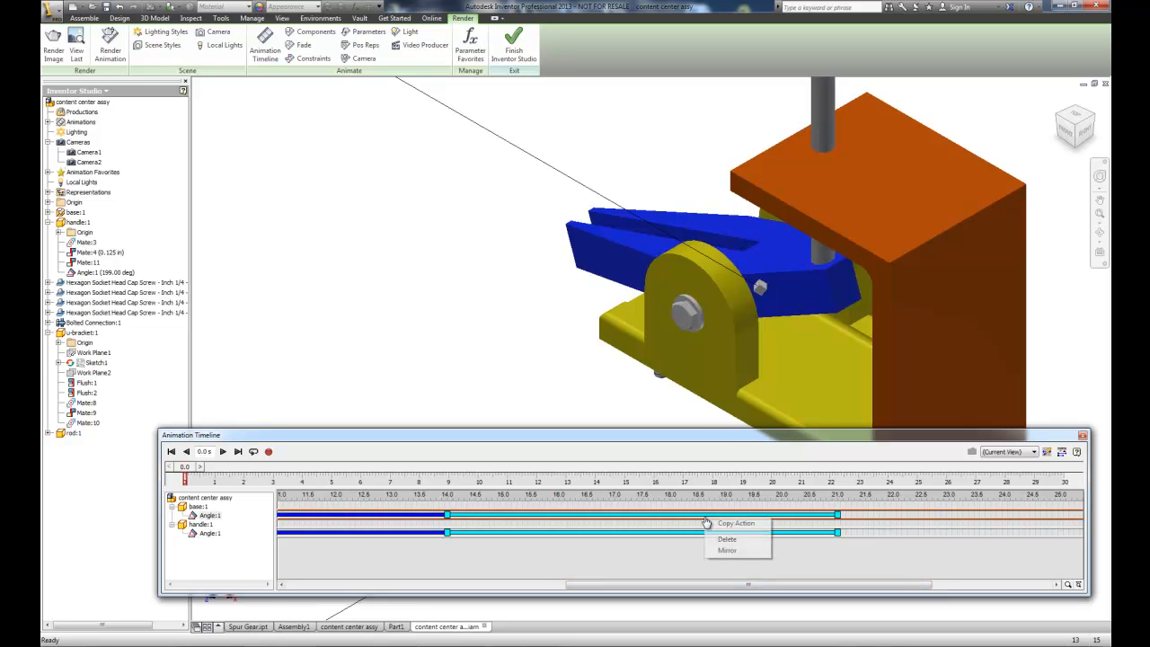
pyautogui.click(729, 541)
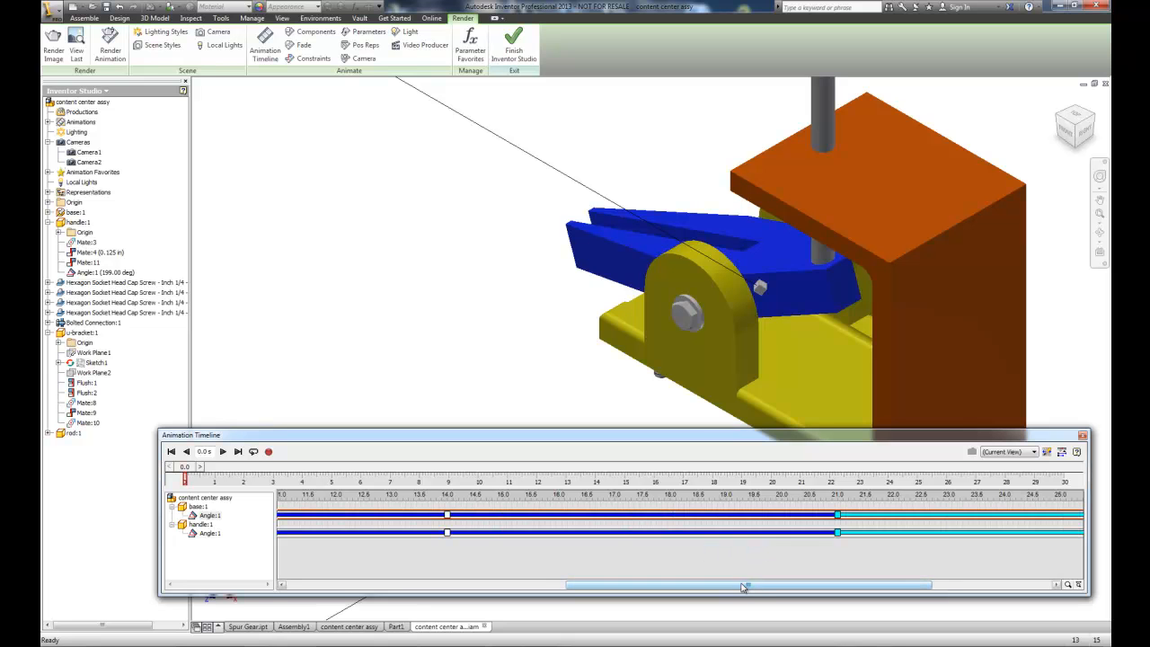
pyautogui.moveTo(742, 588); pyautogui.dragTo(409, 593)
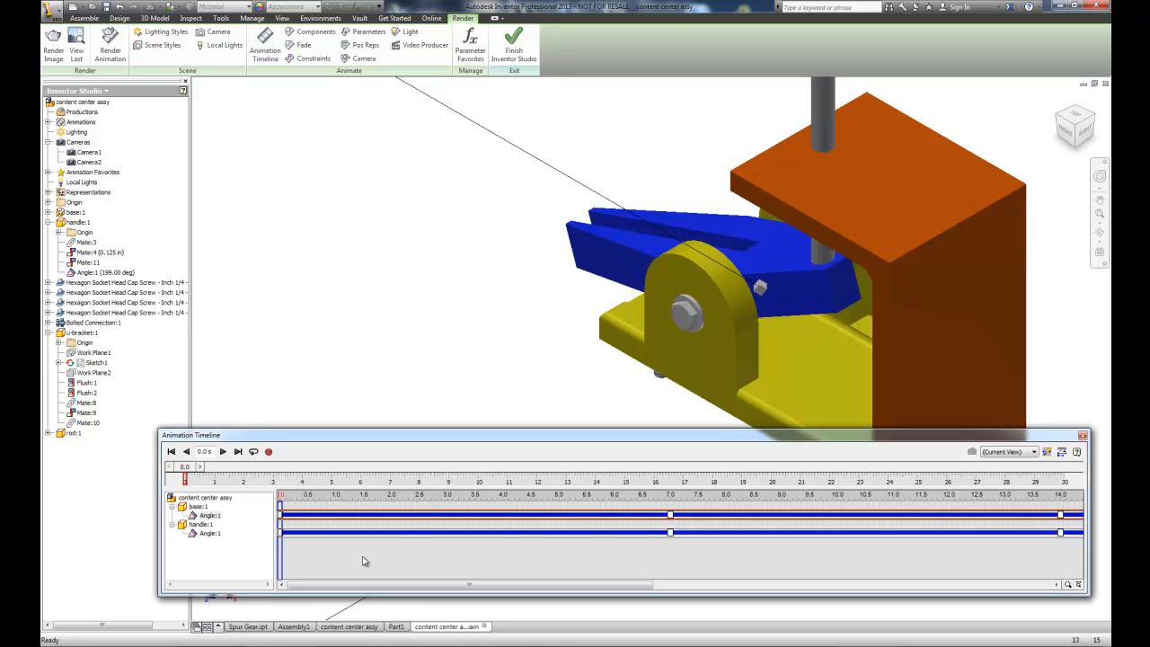
# Step: Animate Camera2 with a specified start of 15 s and end of 23 s, accepting its current camera definition
pyautogui.click(88, 152)
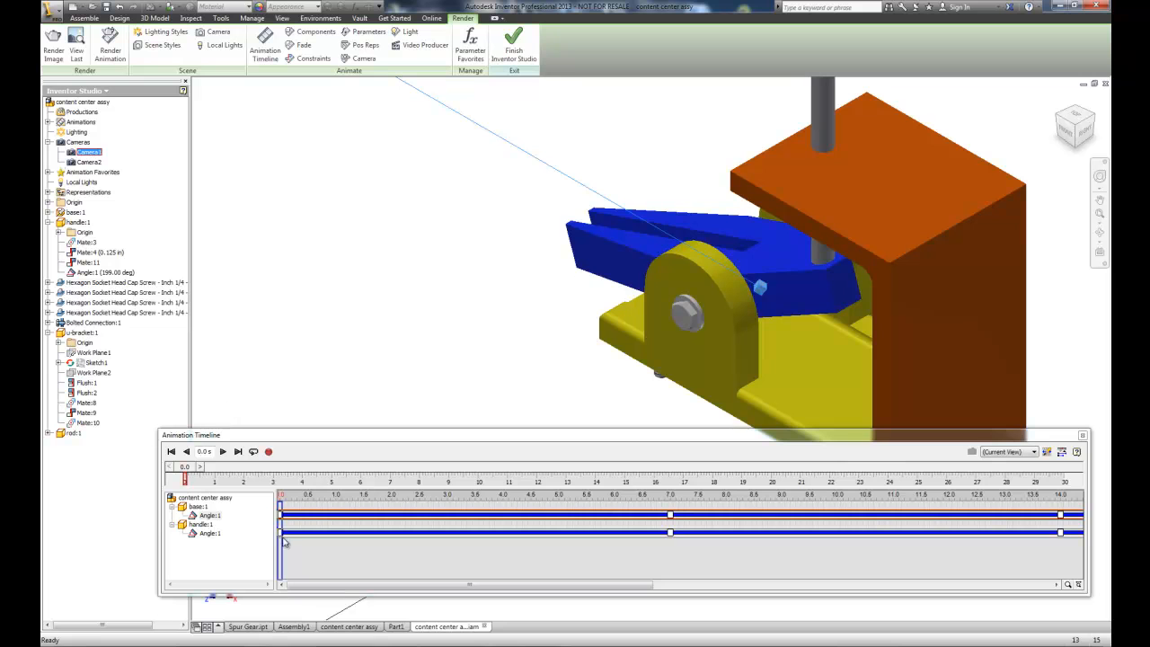
pyautogui.moveTo(314, 440); pyautogui.dragTo(237, 444)
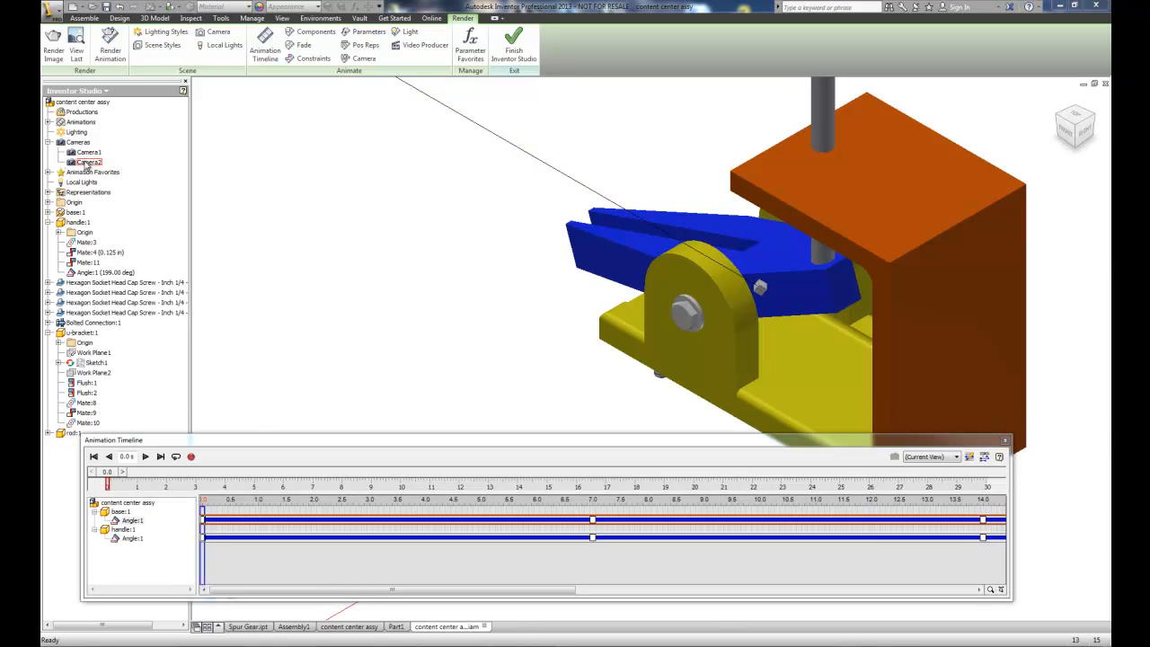
pyautogui.rightClick(87, 163)
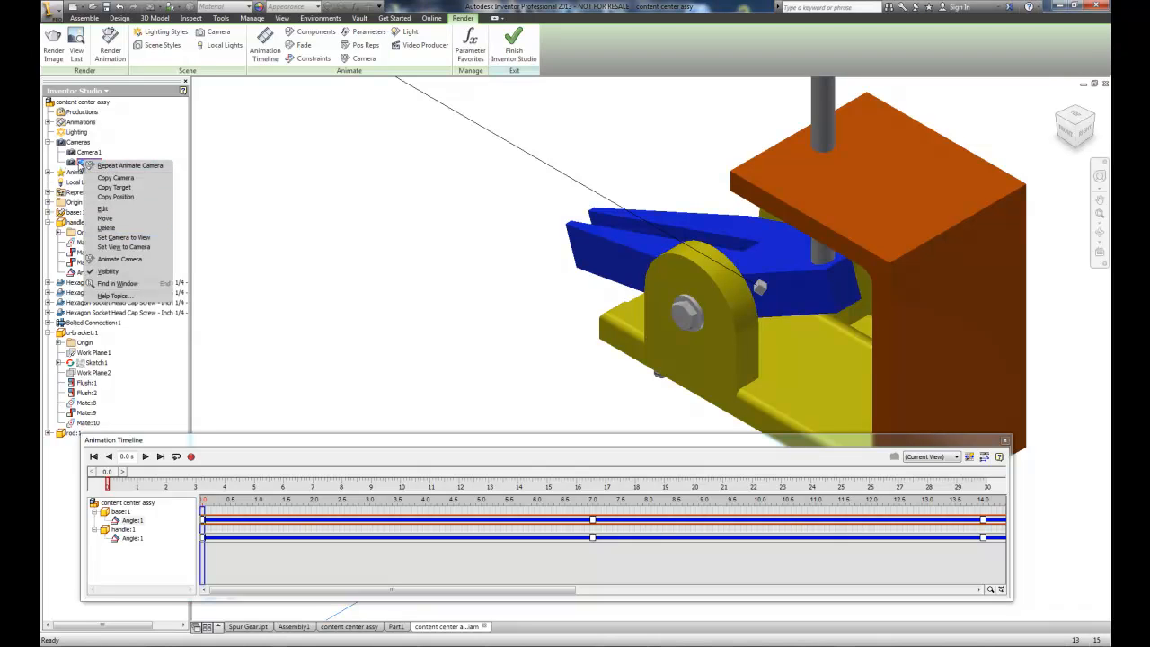
pyautogui.click(109, 259)
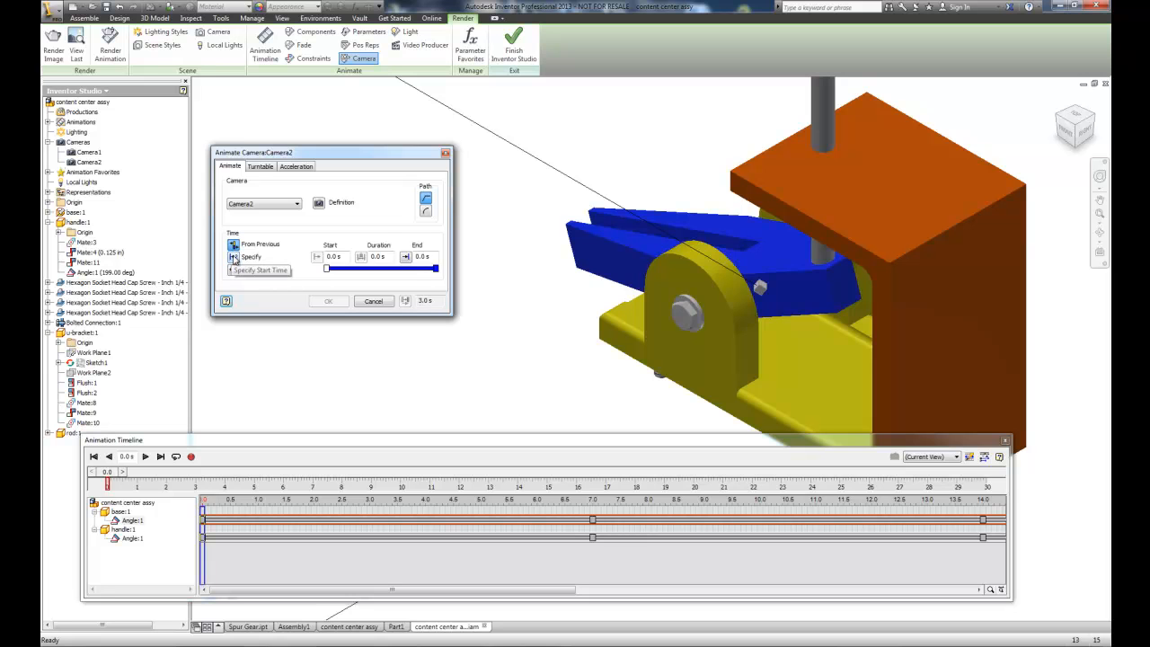
pyautogui.click(234, 258)
pyautogui.moveTo(341, 256); pyautogui.dragTo(325, 256)
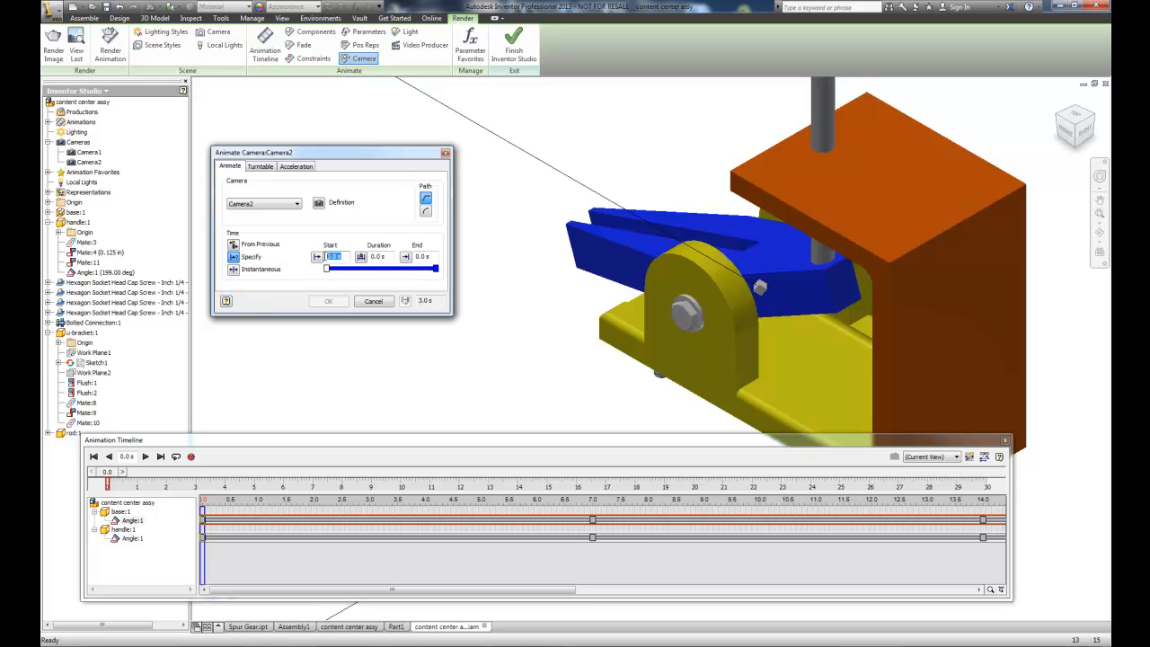
pyautogui.write('15')
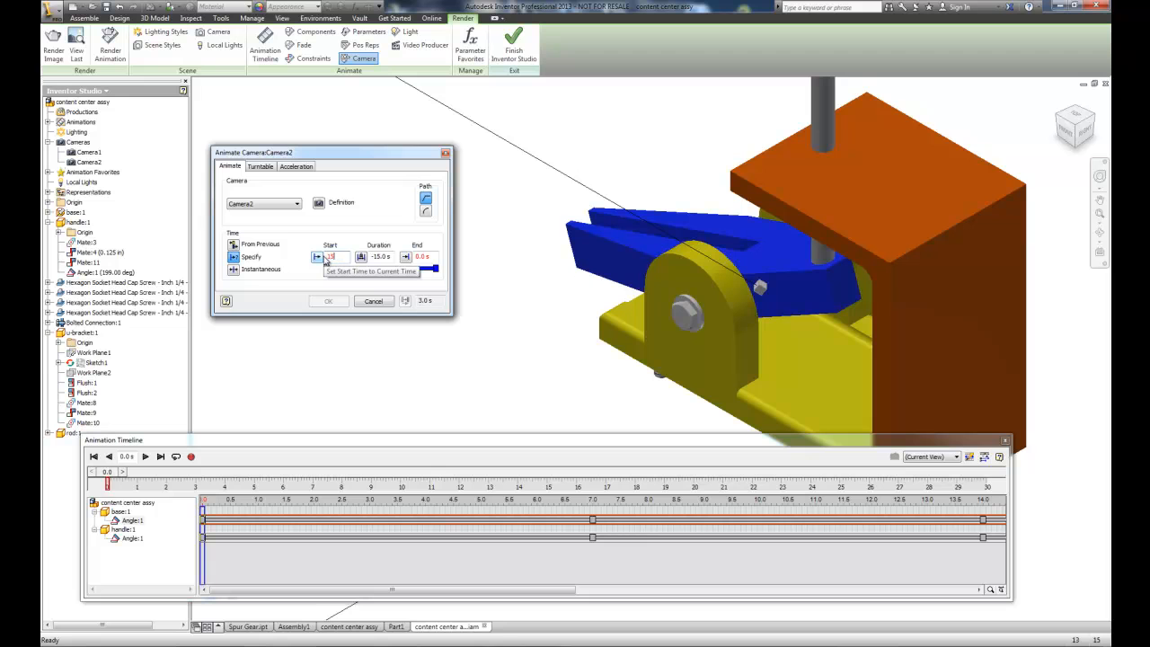
pyautogui.moveTo(388, 257); pyautogui.dragTo(365, 257)
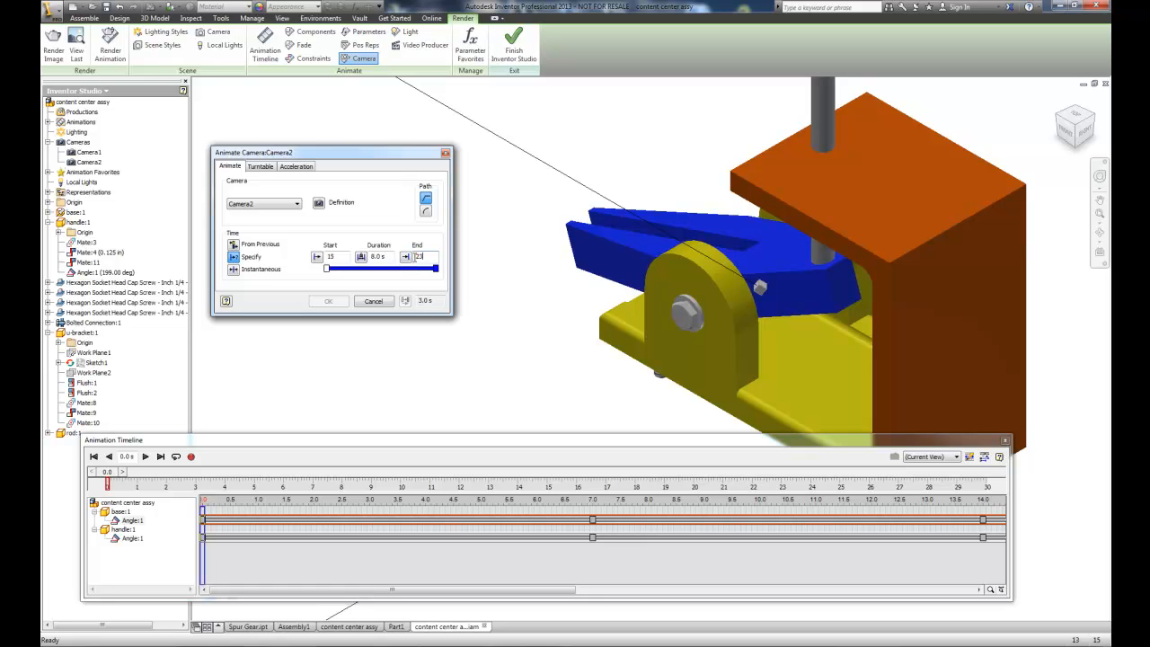
pyautogui.click(319, 203)
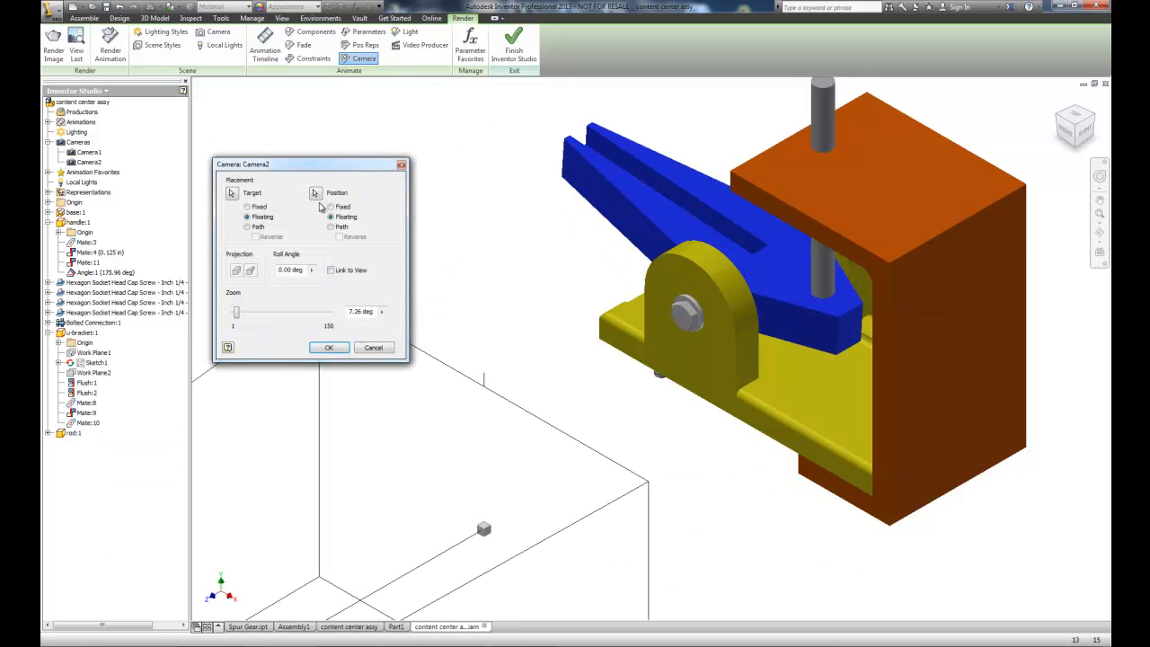
pyautogui.click(330, 347)
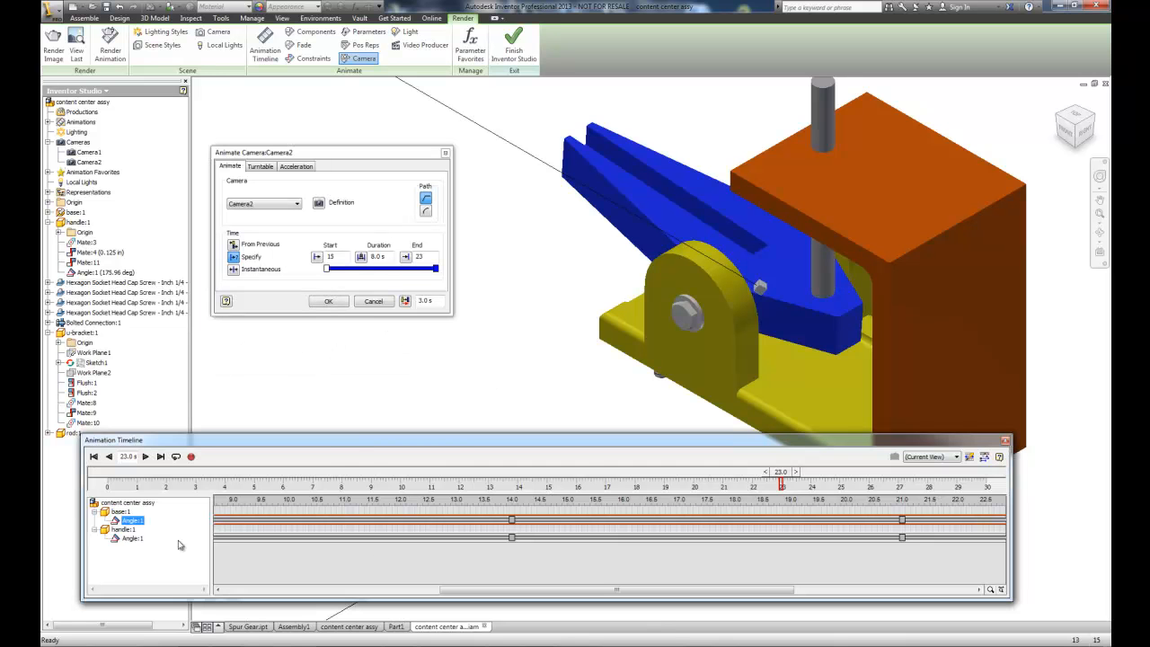
pyautogui.click(330, 302)
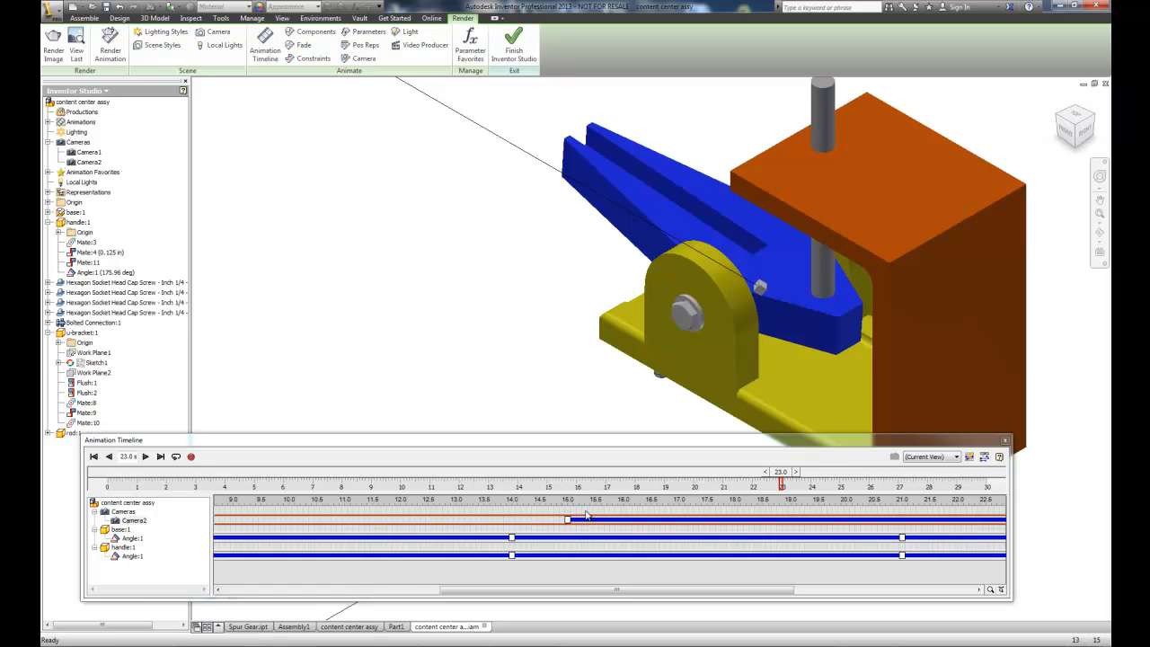
# Step: Review the Camera2 and angle actions along the timeline, play the animation from about 19.4 s, and stop it
pyautogui.moveTo(974, 527)
pyautogui.click(496, 589)
pyautogui.moveTo(496, 590); pyautogui.dragTo(704, 592)
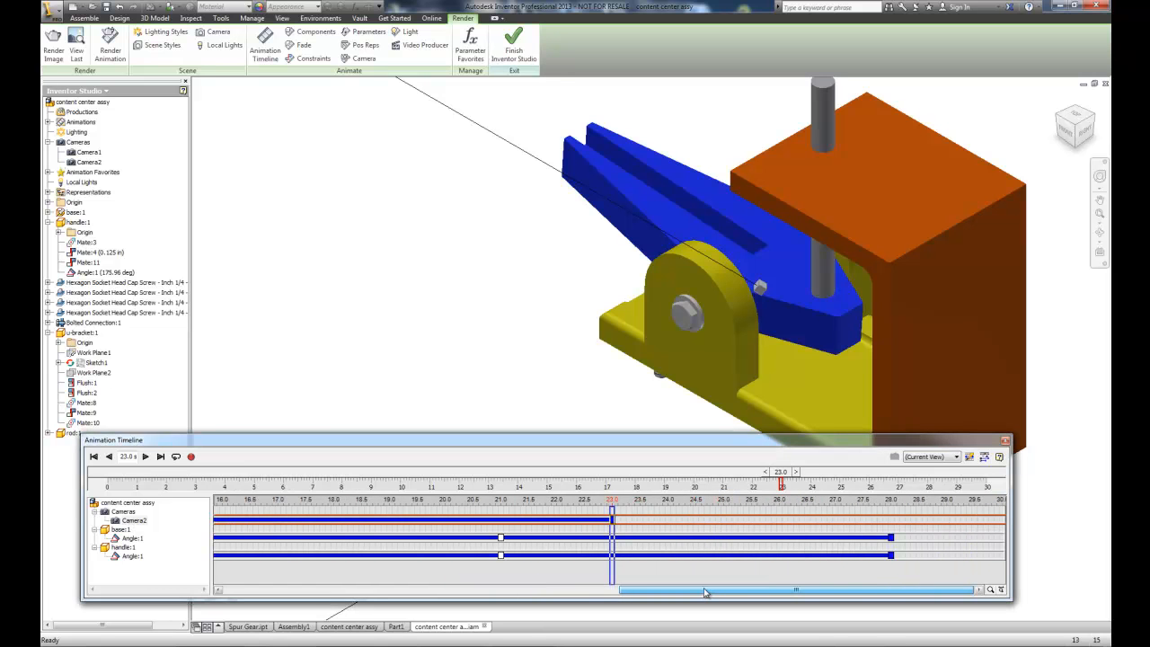
pyautogui.moveTo(705, 591); pyautogui.dragTo(358, 594)
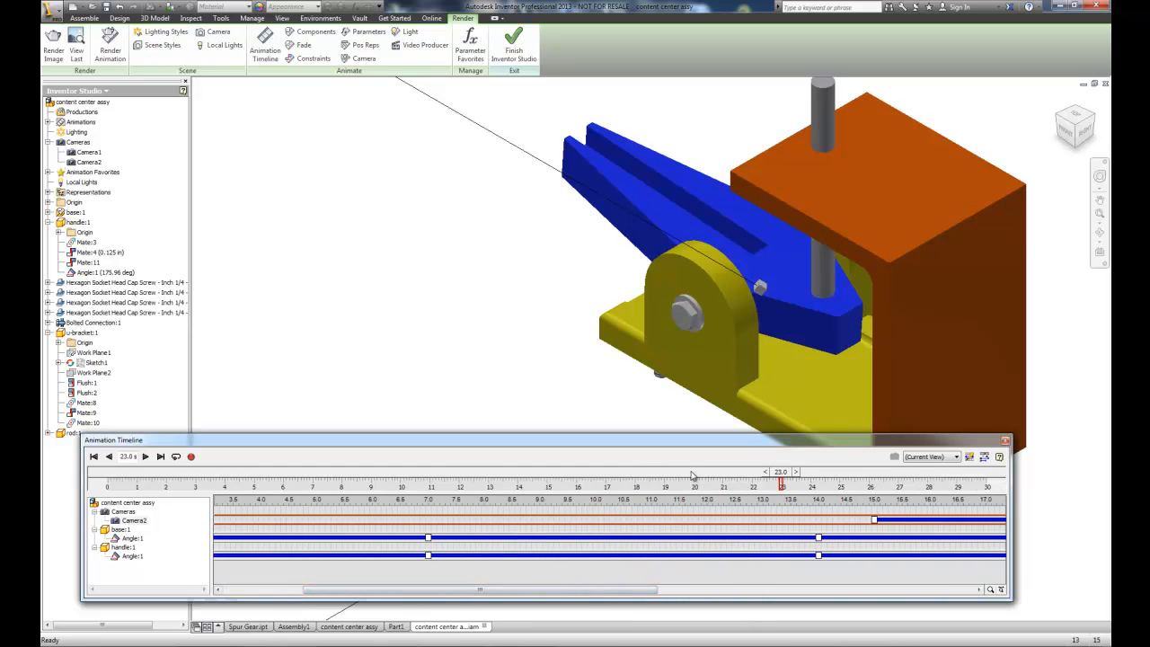
pyautogui.moveTo(780, 480); pyautogui.dragTo(675, 480)
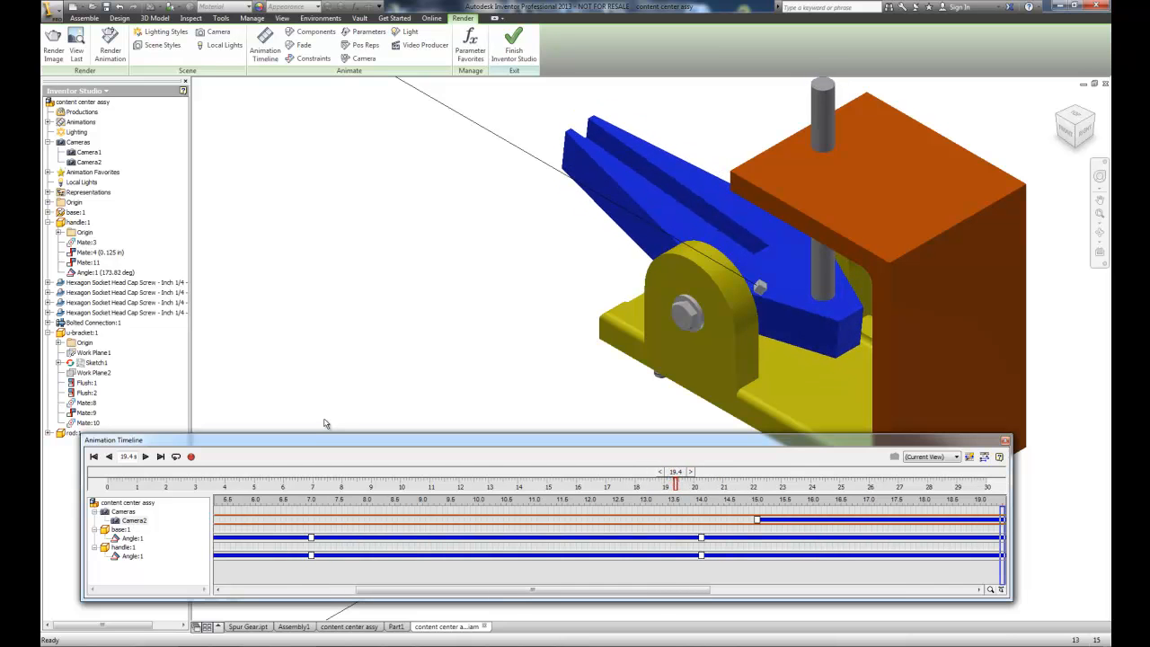
pyautogui.click(144, 456)
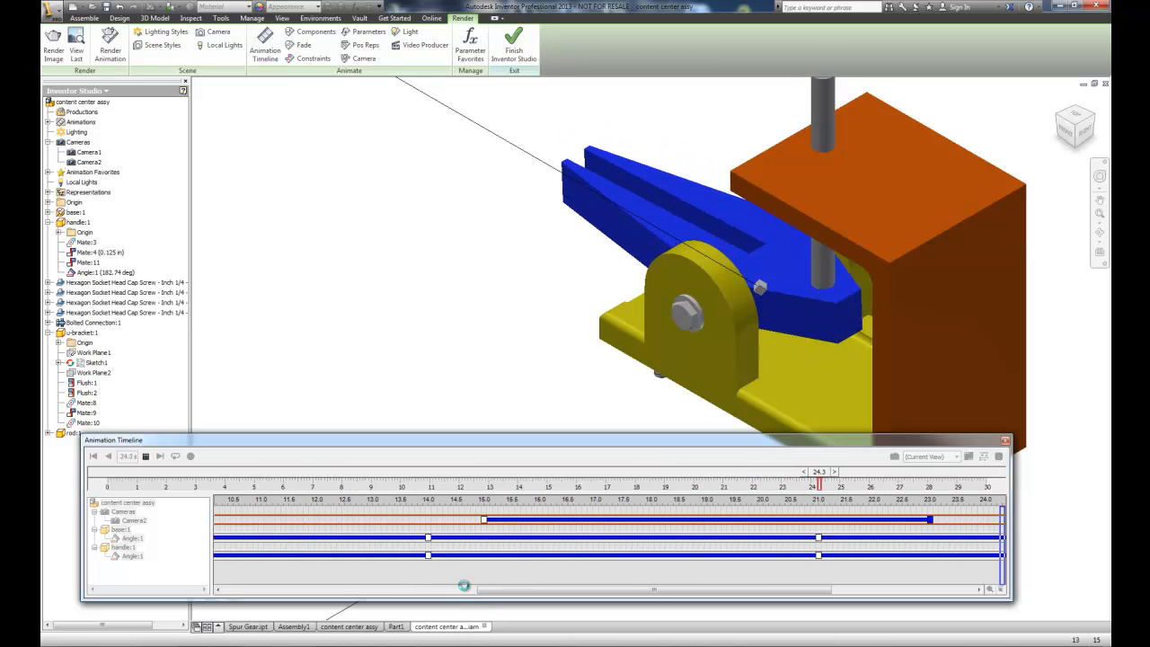
pyautogui.click(145, 457)
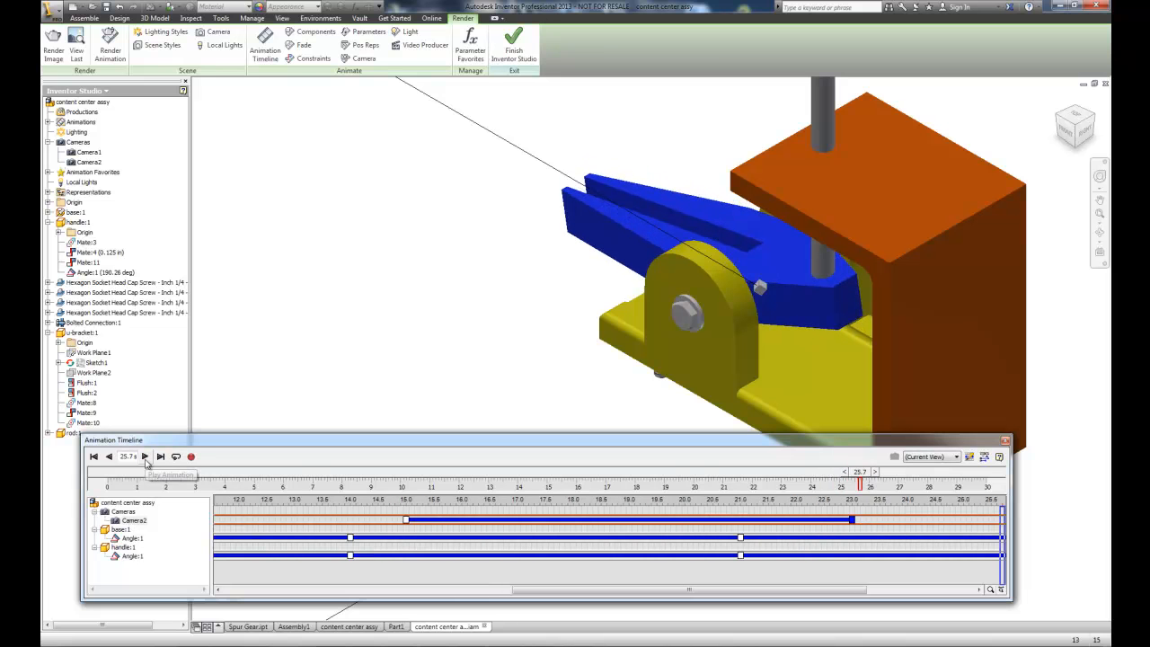
# Step: Animate Camera1 from the previous action to an end time of 15 s, accepting its current camera definition
pyautogui.rightClick(84, 151)
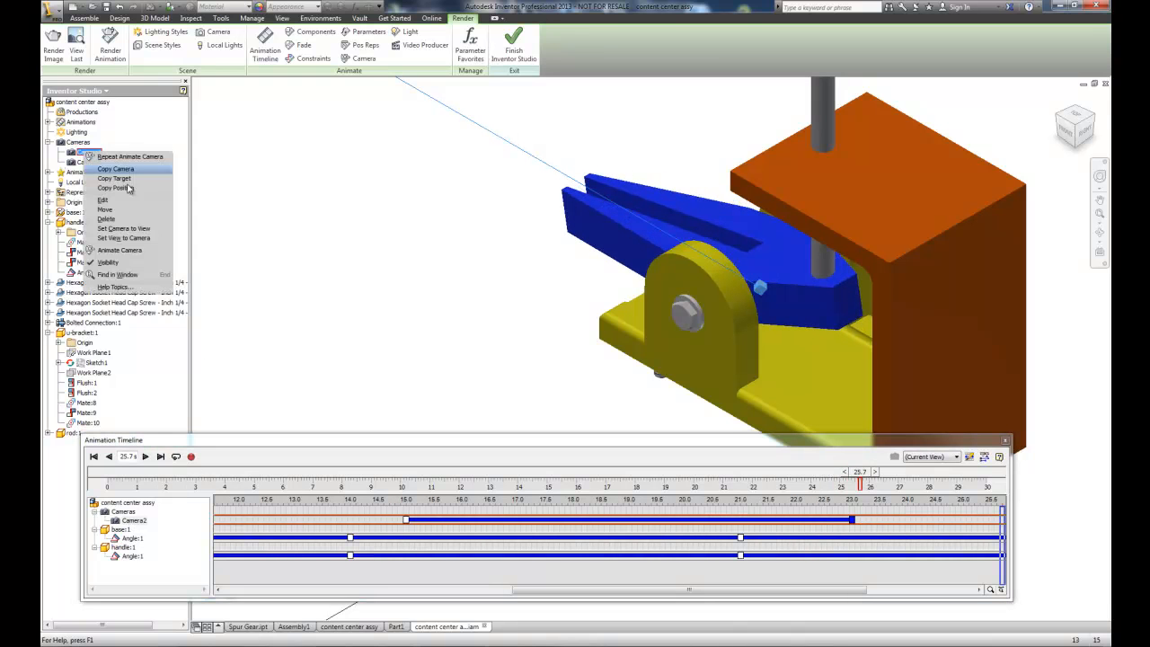
pyautogui.click(120, 250)
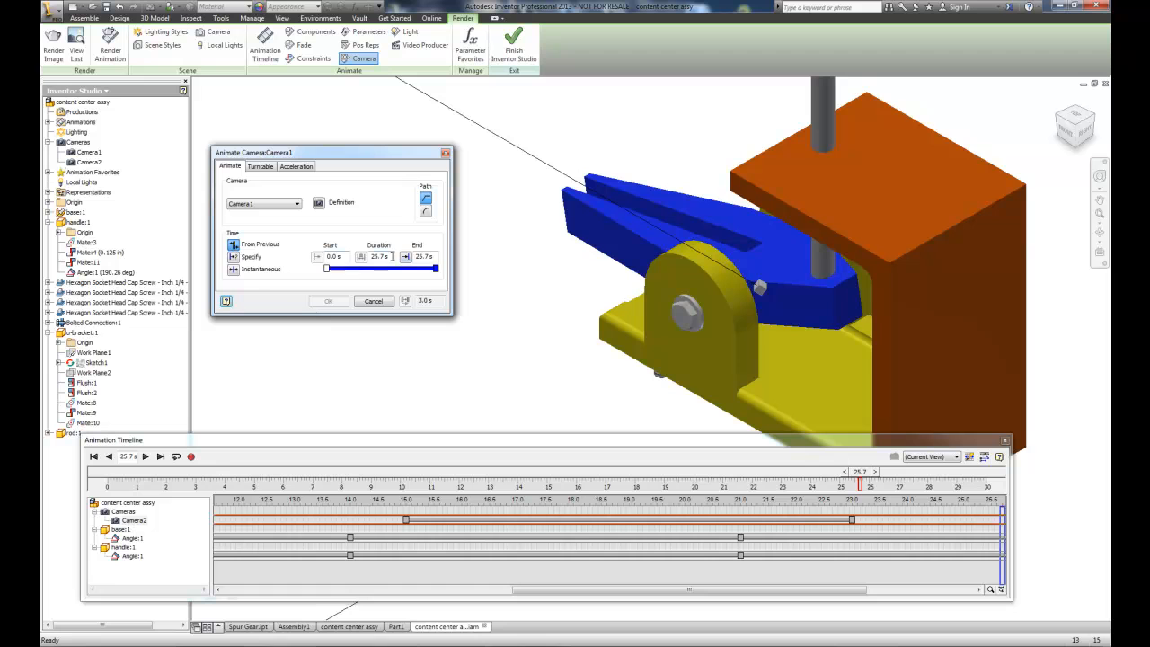
pyautogui.click(435, 257)
pyautogui.write('15')
pyautogui.click(320, 204)
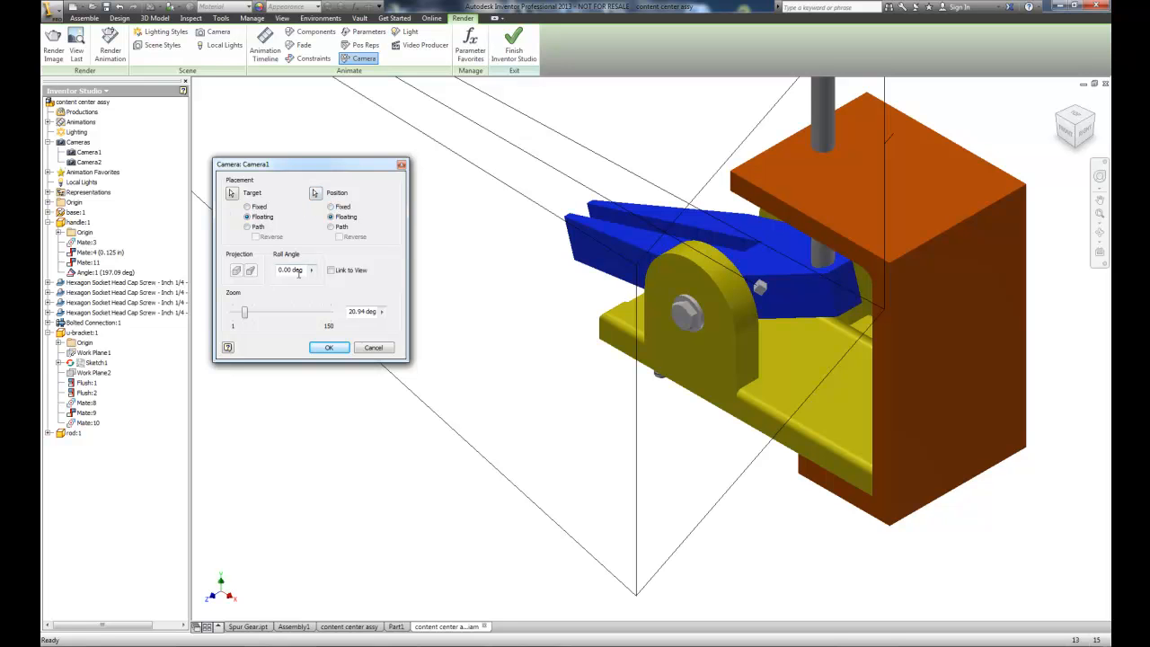
pyautogui.click(325, 347)
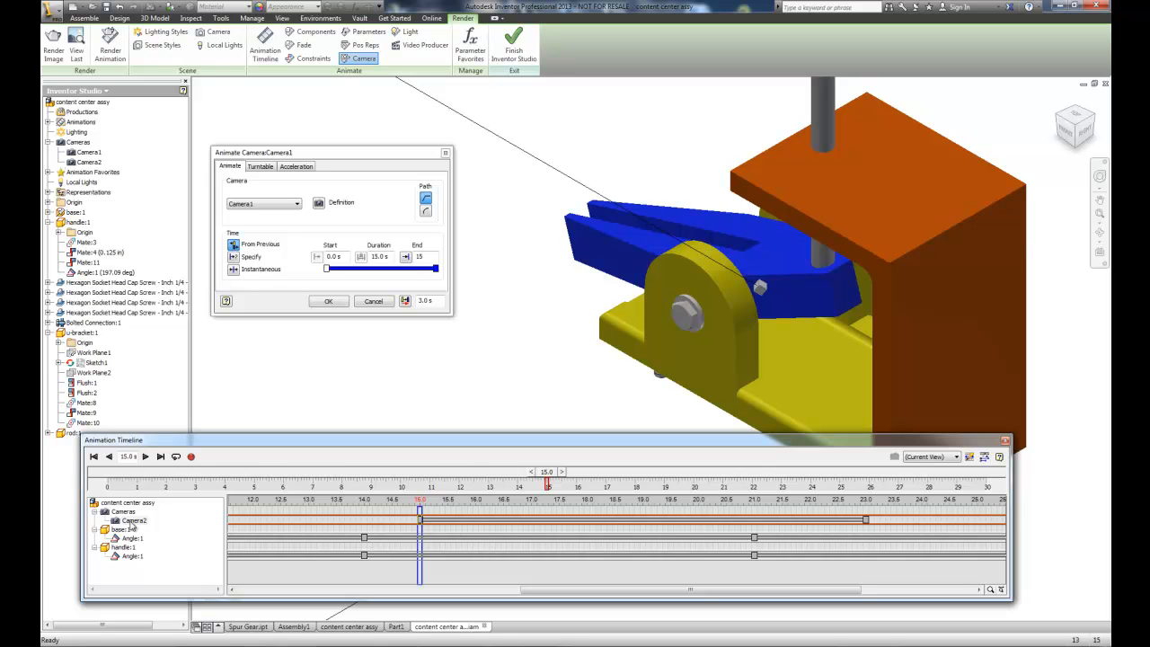
pyautogui.click(328, 301)
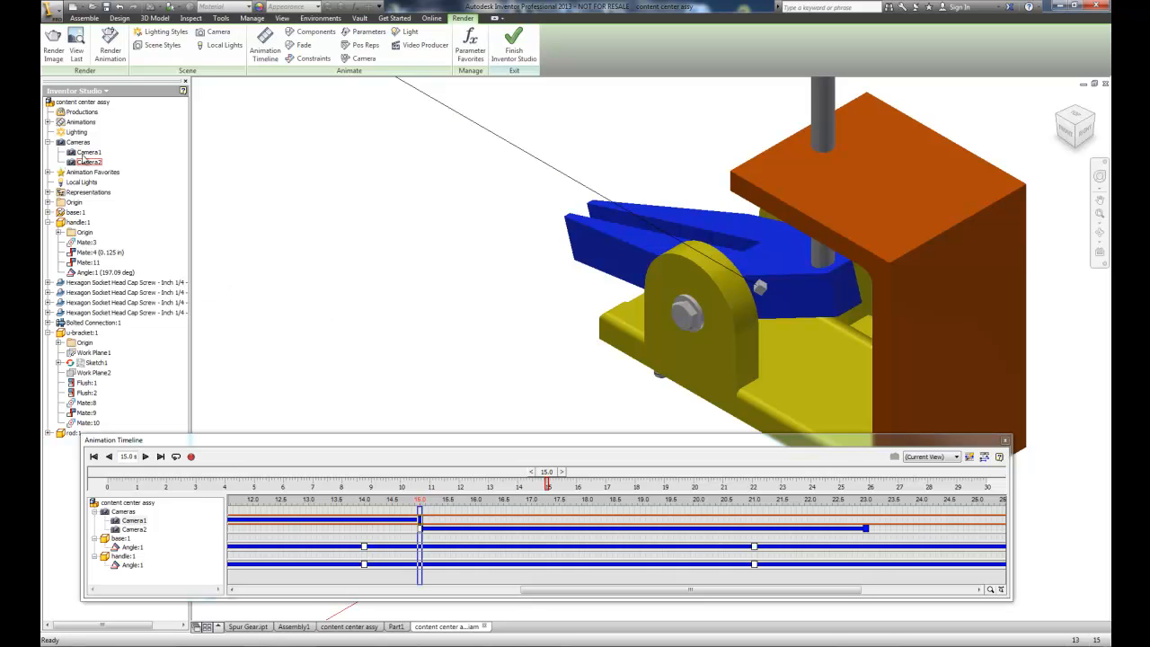
# Step: Start a second Camera1 animation with its current definition, specifying a start of 23 s and an end of 30 s
pyautogui.rightClick(81, 152)
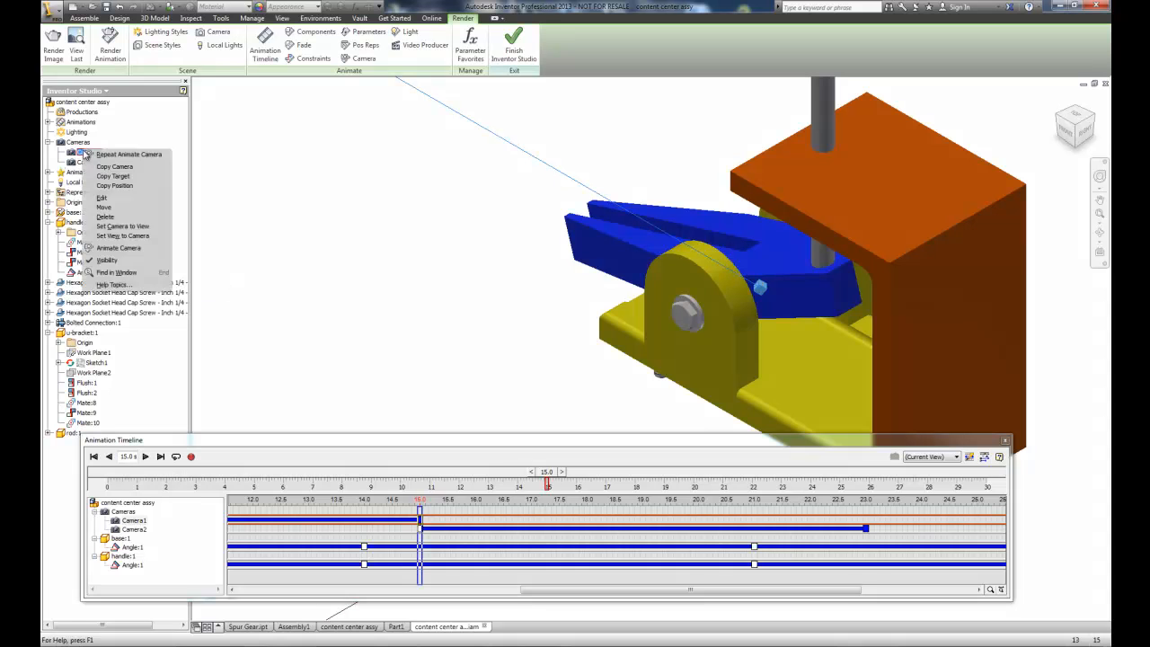
pyautogui.click(123, 247)
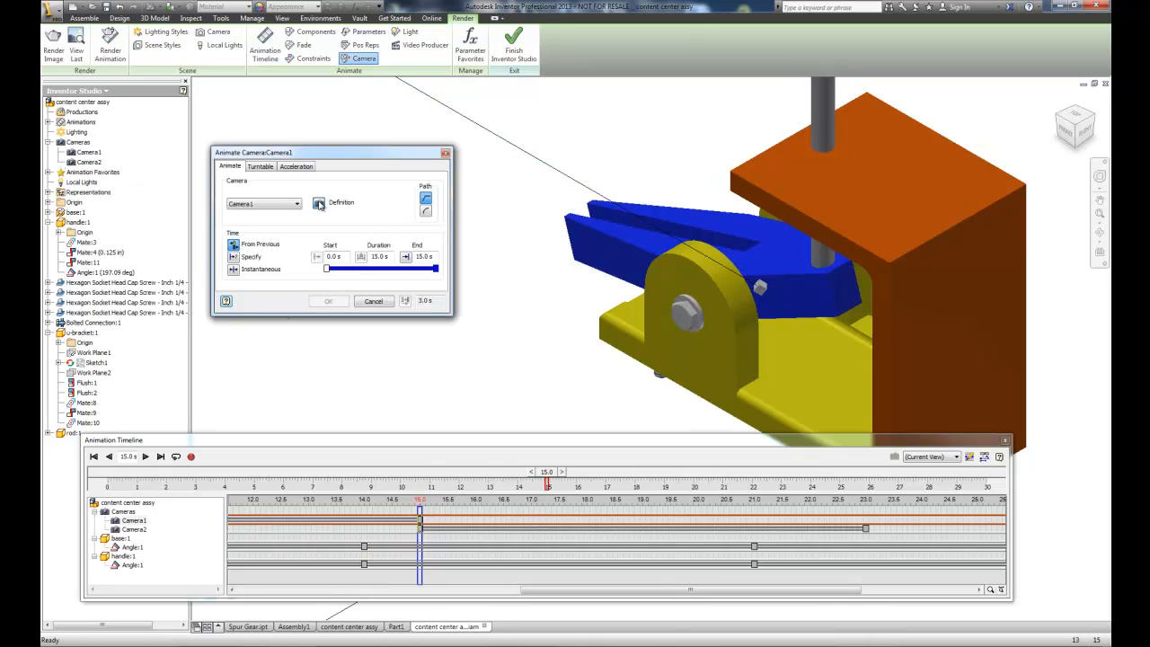
pyautogui.click(319, 203)
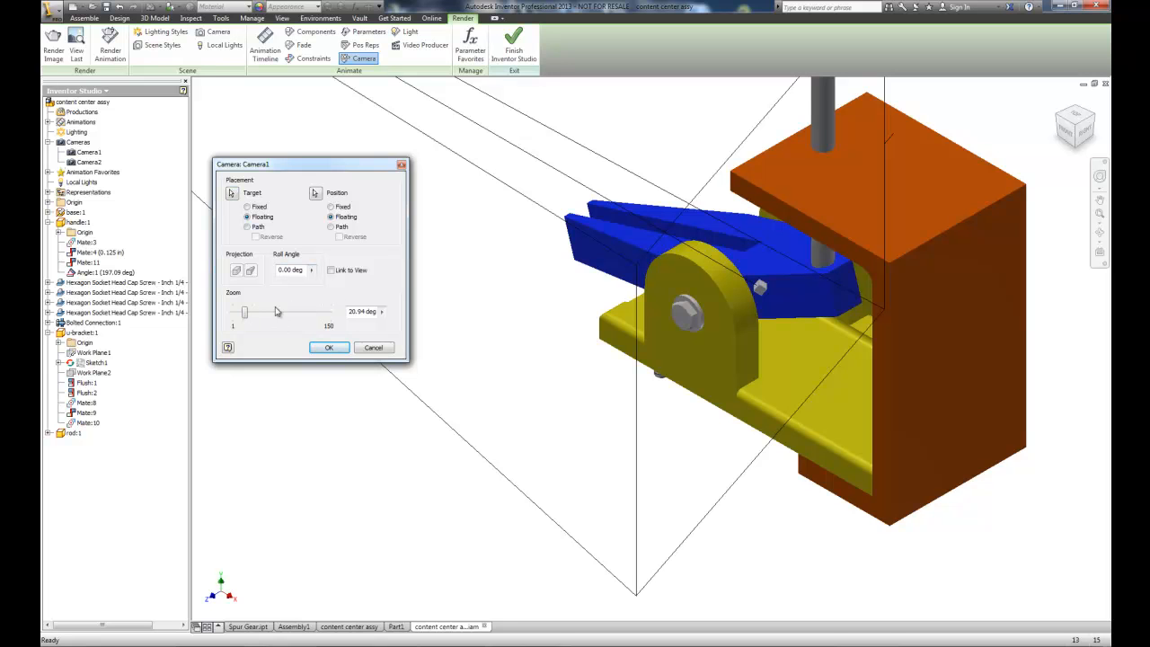
pyautogui.click(328, 348)
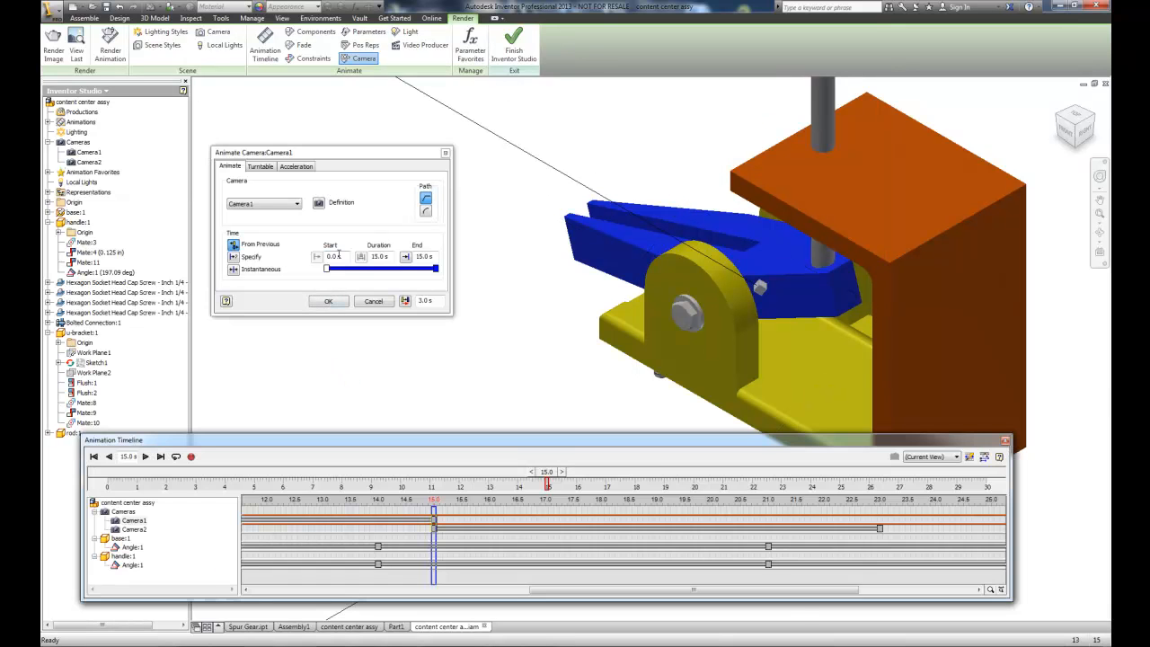
pyautogui.click(339, 256)
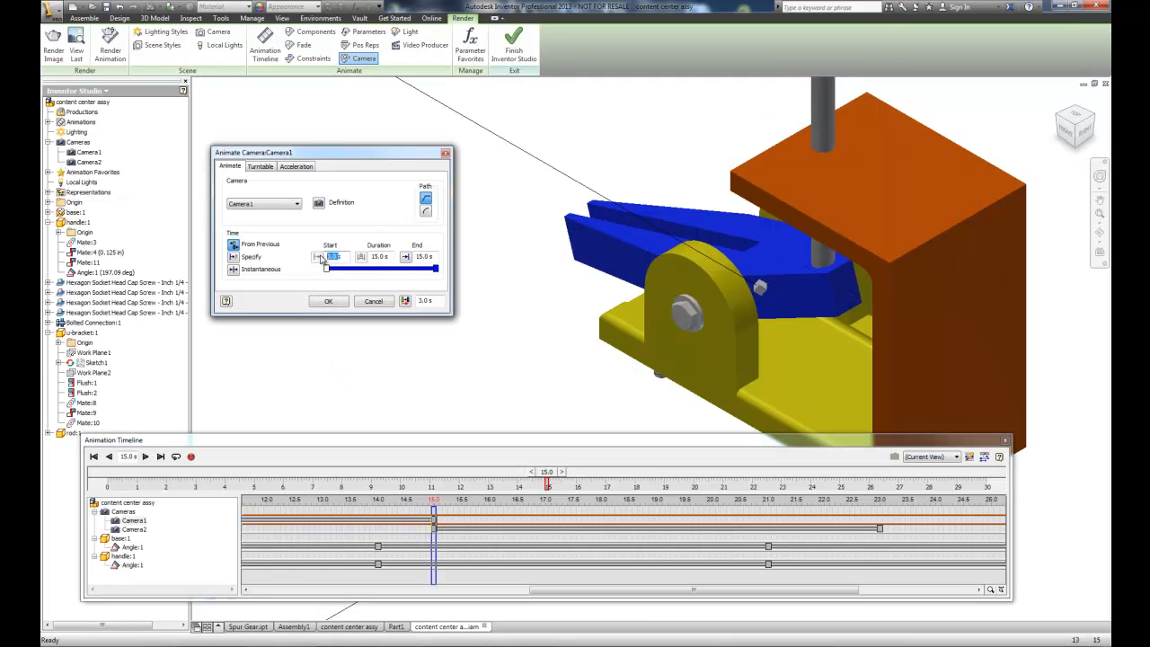
pyautogui.click(233, 257)
pyautogui.write('2')
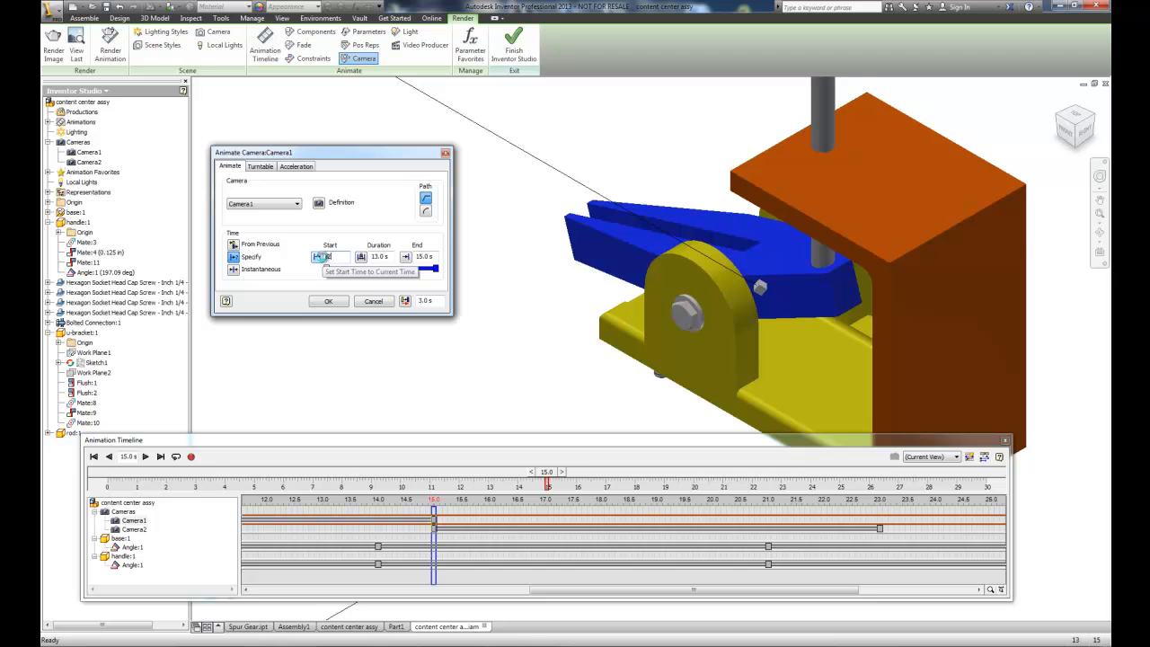
pyautogui.write('3')
pyautogui.moveTo(438, 256); pyautogui.dragTo(403, 259)
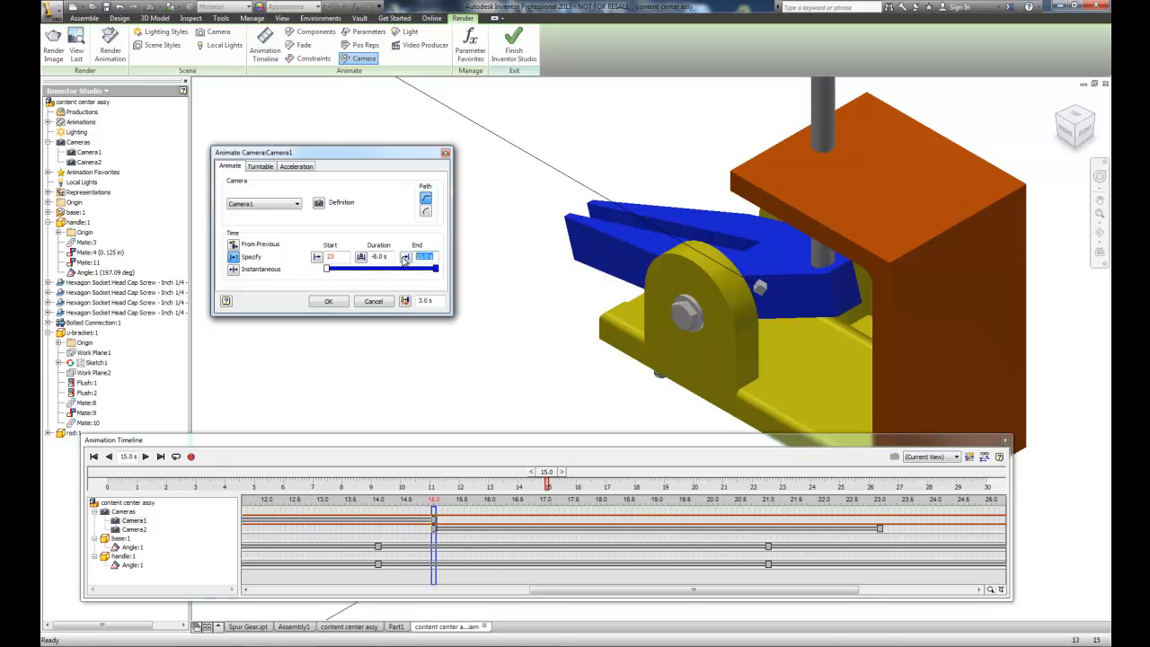
pyautogui.write('30')
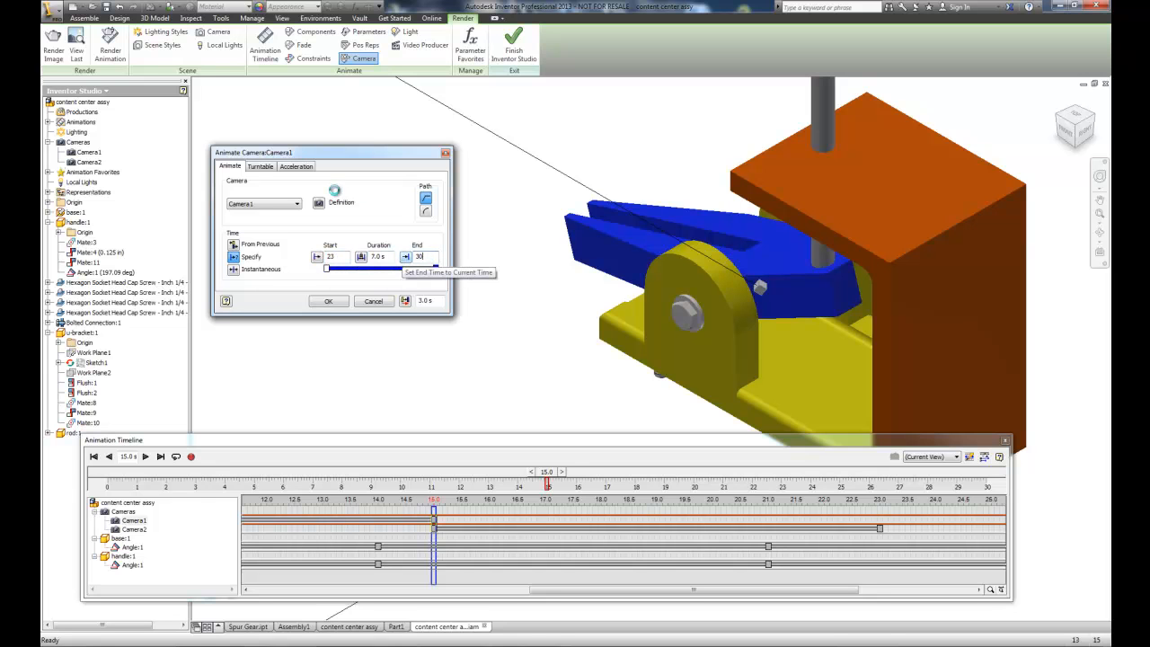
# Step: Enable turntable motion about the X Origin axis for the Camera1 animation, with revolutions per minute, and accept it
pyautogui.click(262, 167)
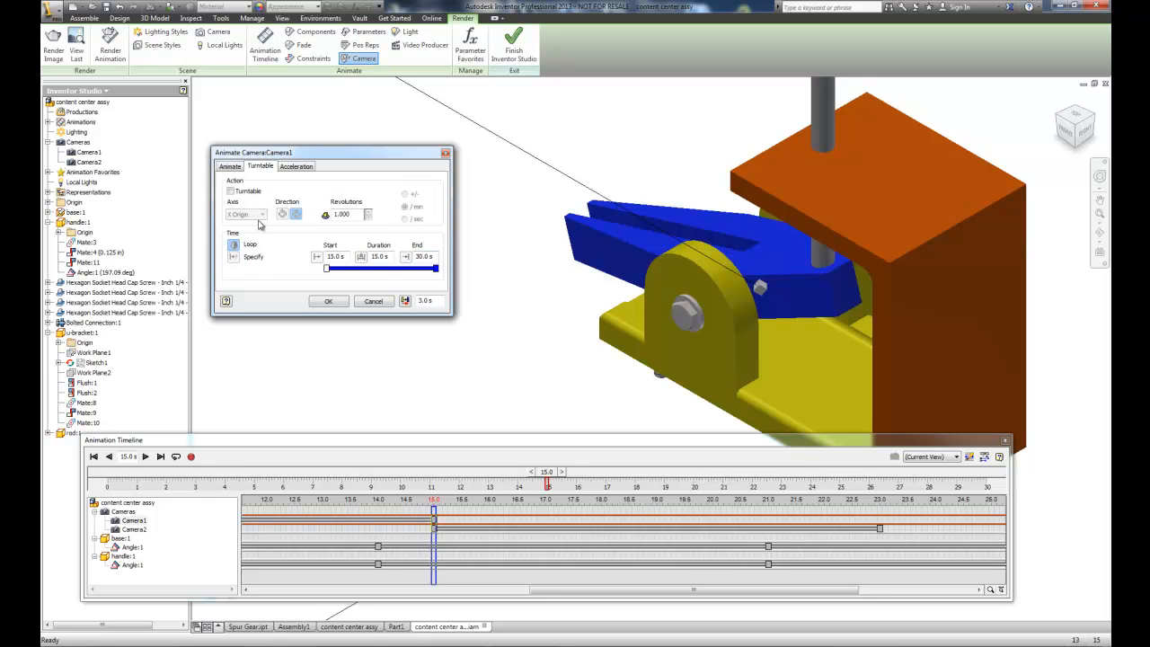
pyautogui.click(231, 190)
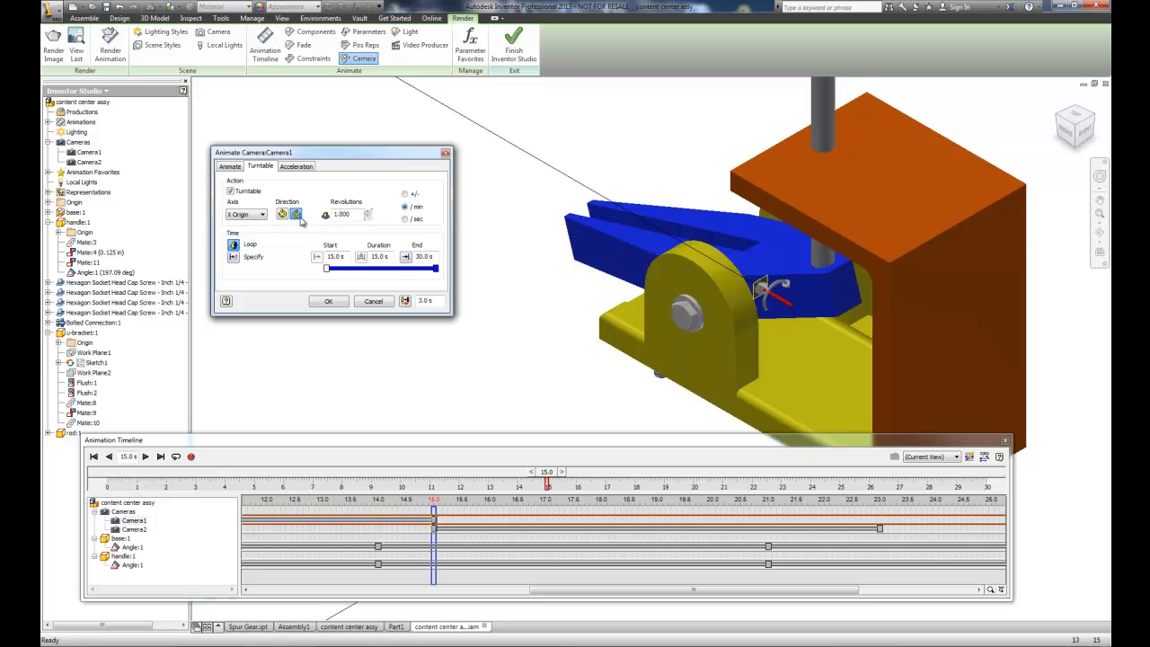
pyautogui.doubleClick(351, 213)
pyautogui.click(330, 303)
pyautogui.click(331, 300)
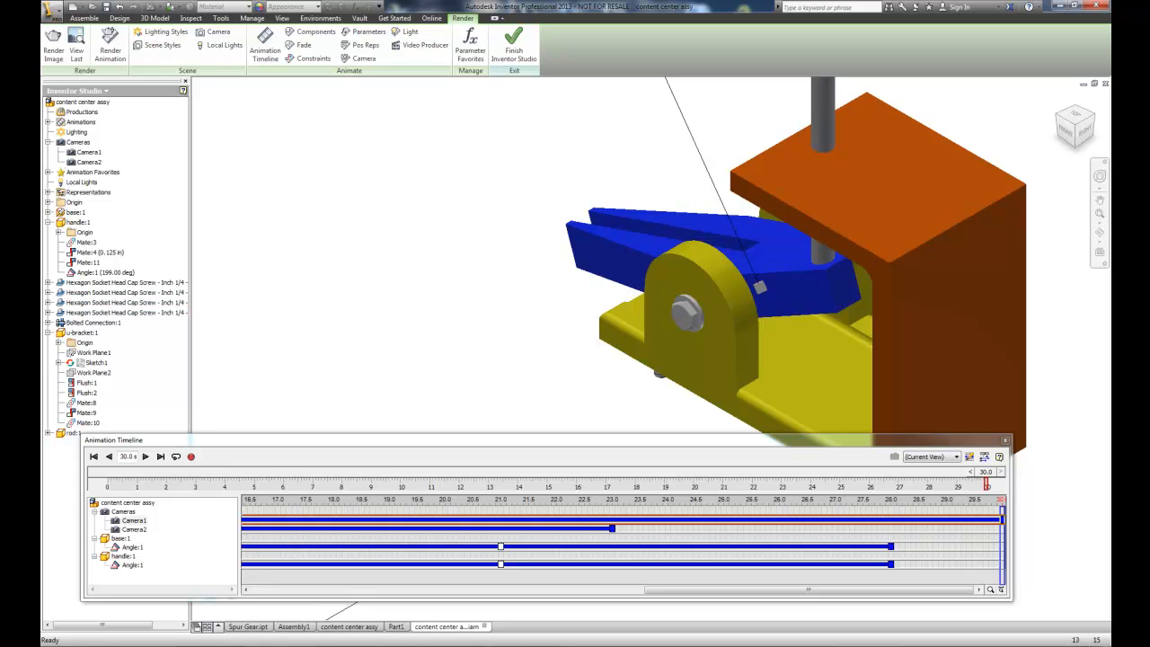
# Step: Open the animation render settings and review the image size, camera, output and style options
pyautogui.click(622, 265)
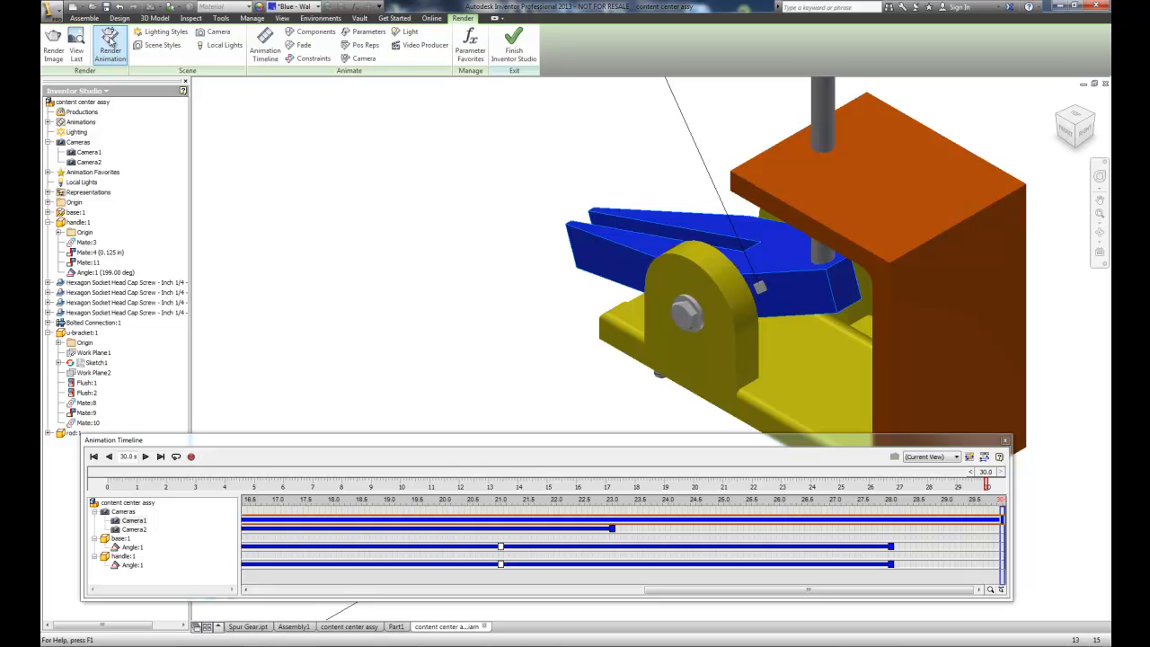
pyautogui.click(109, 40)
pyautogui.moveTo(318, 81); pyautogui.dragTo(440, 129)
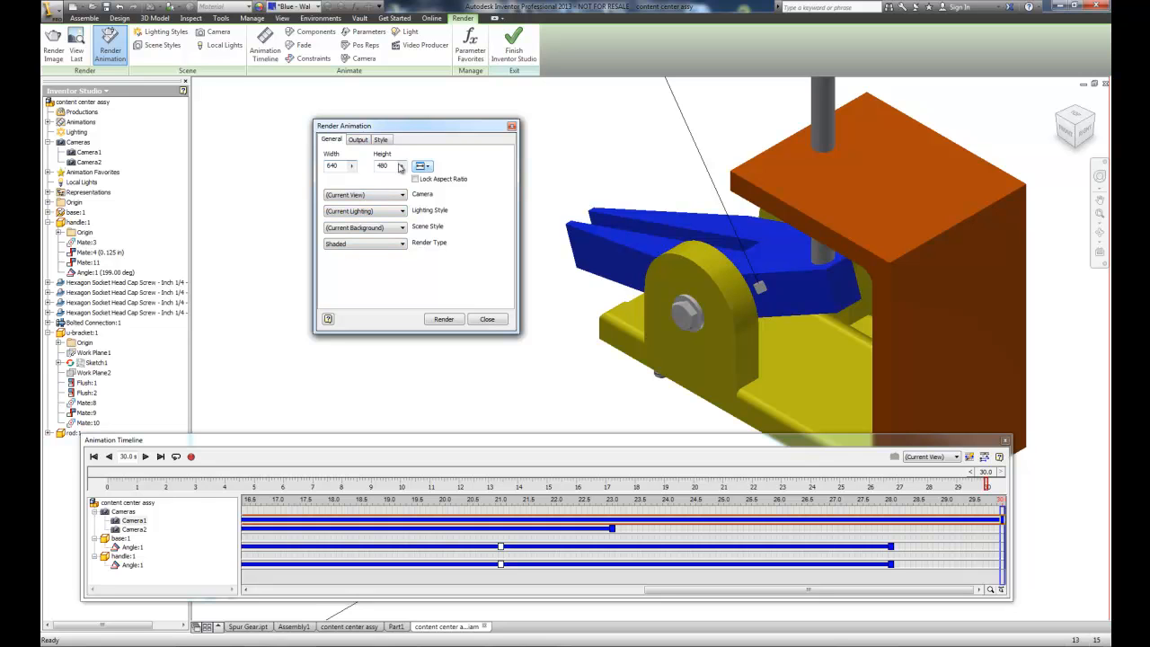
pyautogui.click(358, 140)
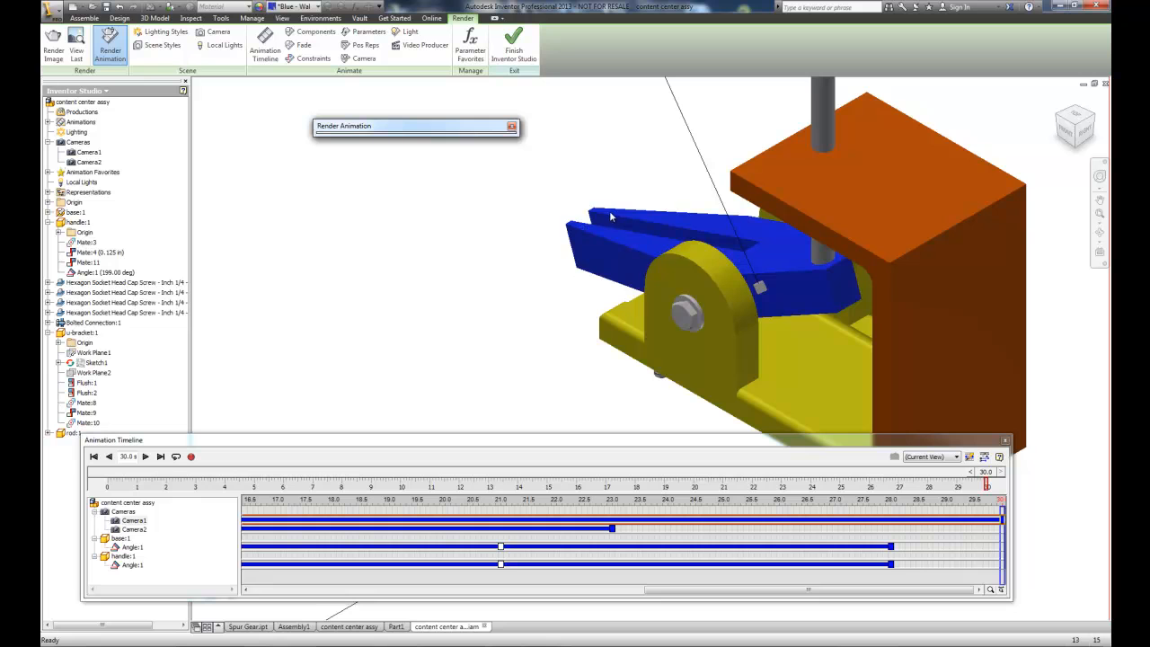
pyautogui.moveTo(413, 130)
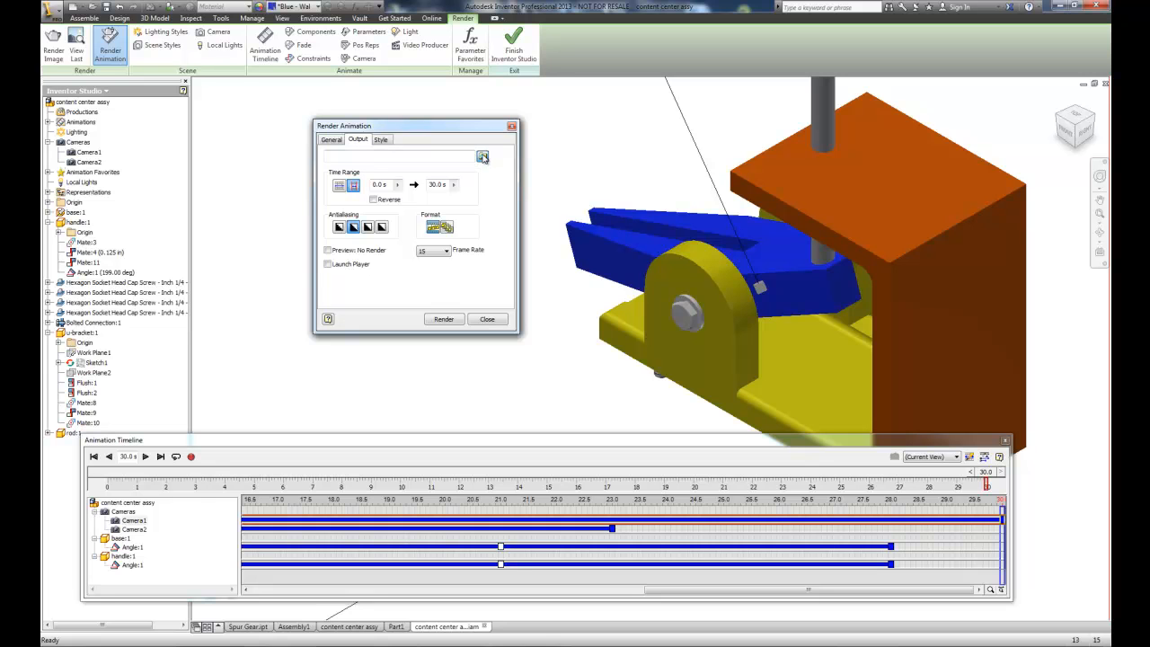
pyautogui.click(381, 140)
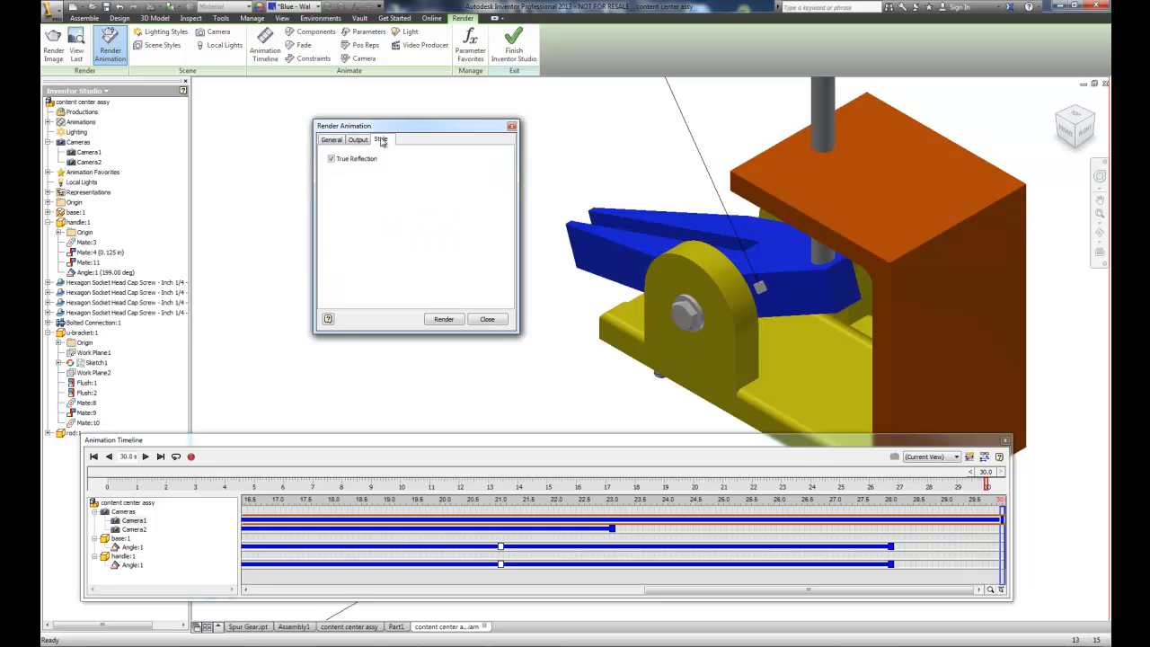
pyautogui.click(342, 141)
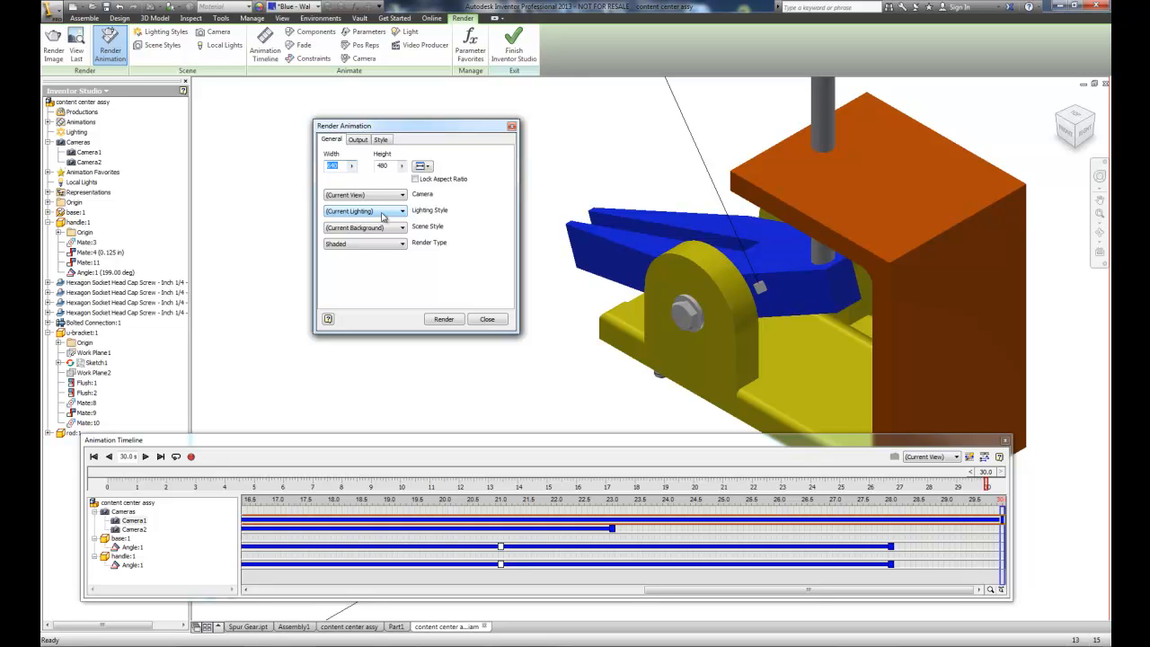
# Step: Start rendering the animation to a WMV file named Video with the BroadBand(250Kbps) export profile, and stop the render
pyautogui.click(443, 319)
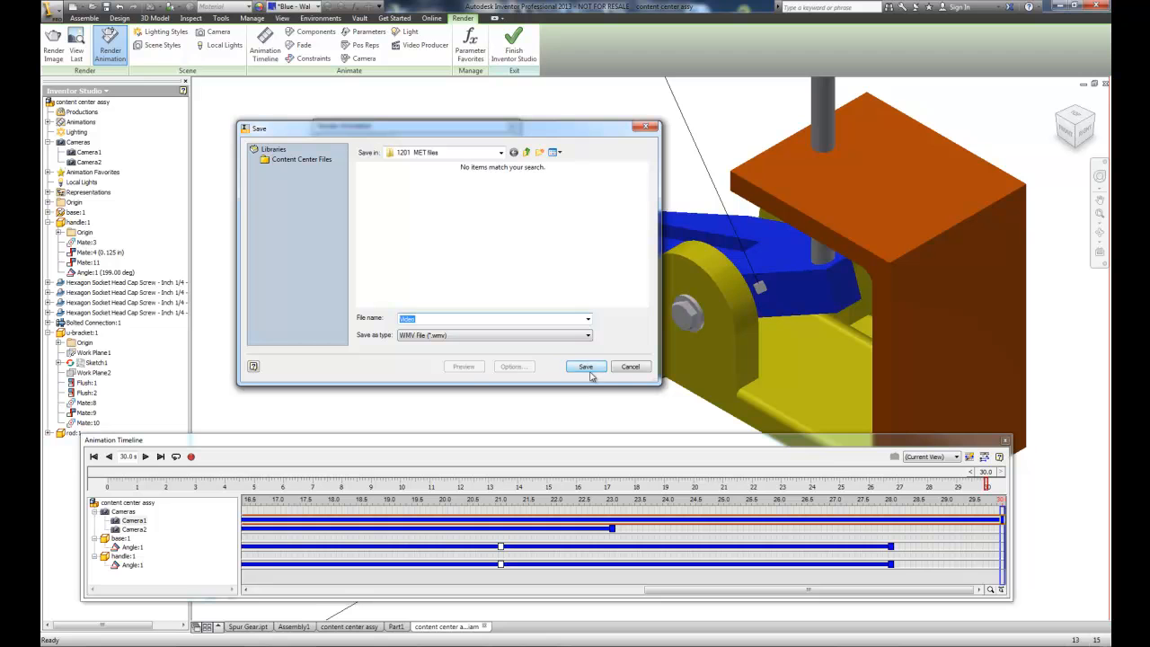
pyautogui.click(587, 367)
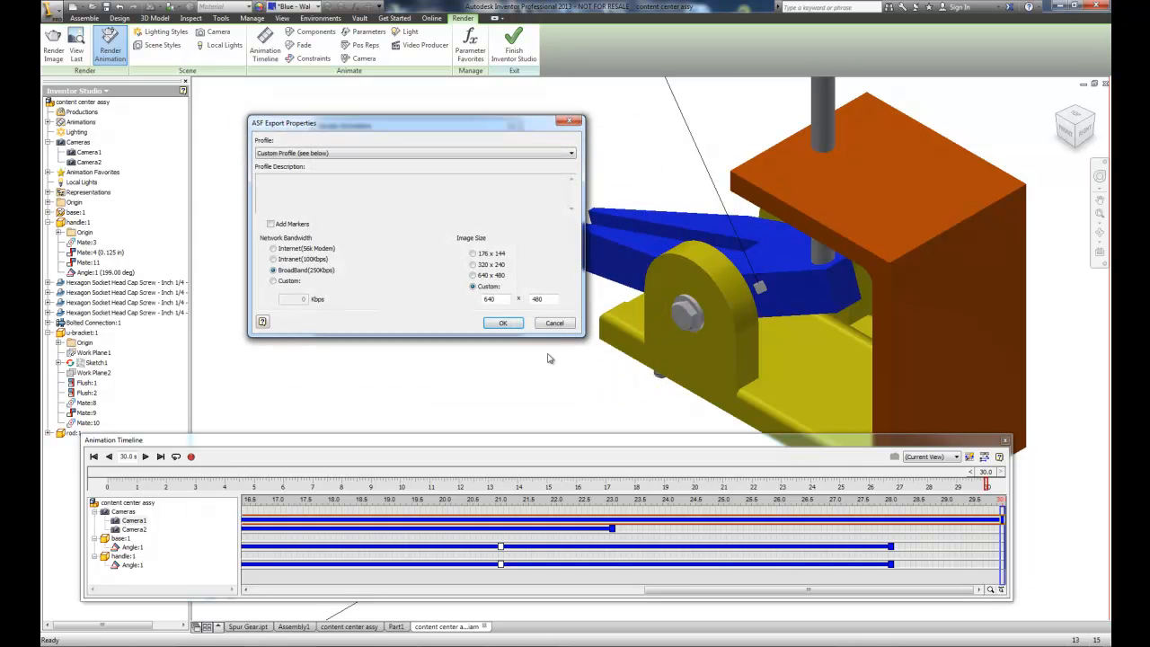
pyautogui.click(504, 323)
pyautogui.moveTo(518, 171); pyautogui.dragTo(346, 126)
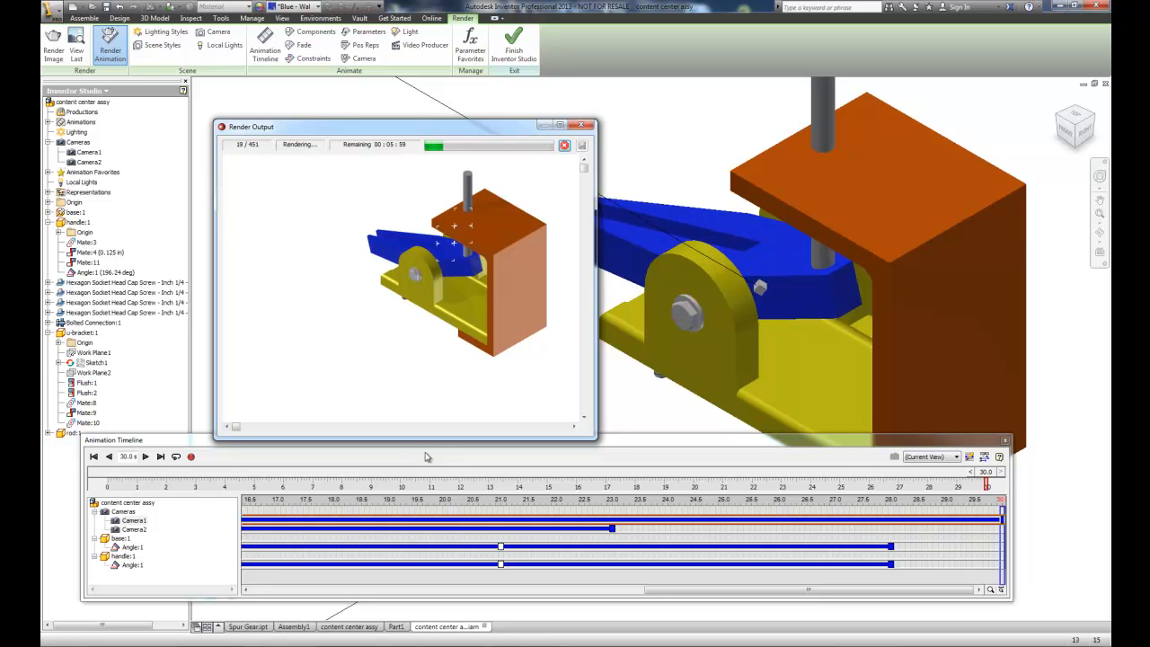
pyautogui.click(565, 146)
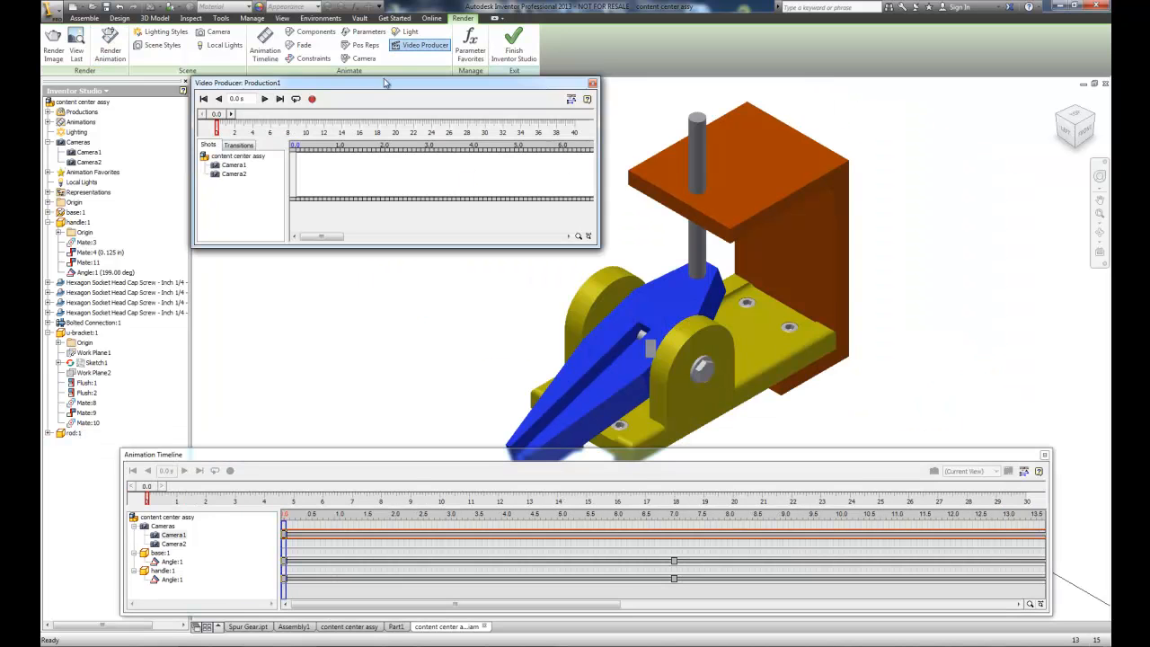
# Step: Widen the Video Producer window, place two camera shots on the production track, and delete the first shot
pyautogui.moveTo(384, 82); pyautogui.dragTo(360, 106)
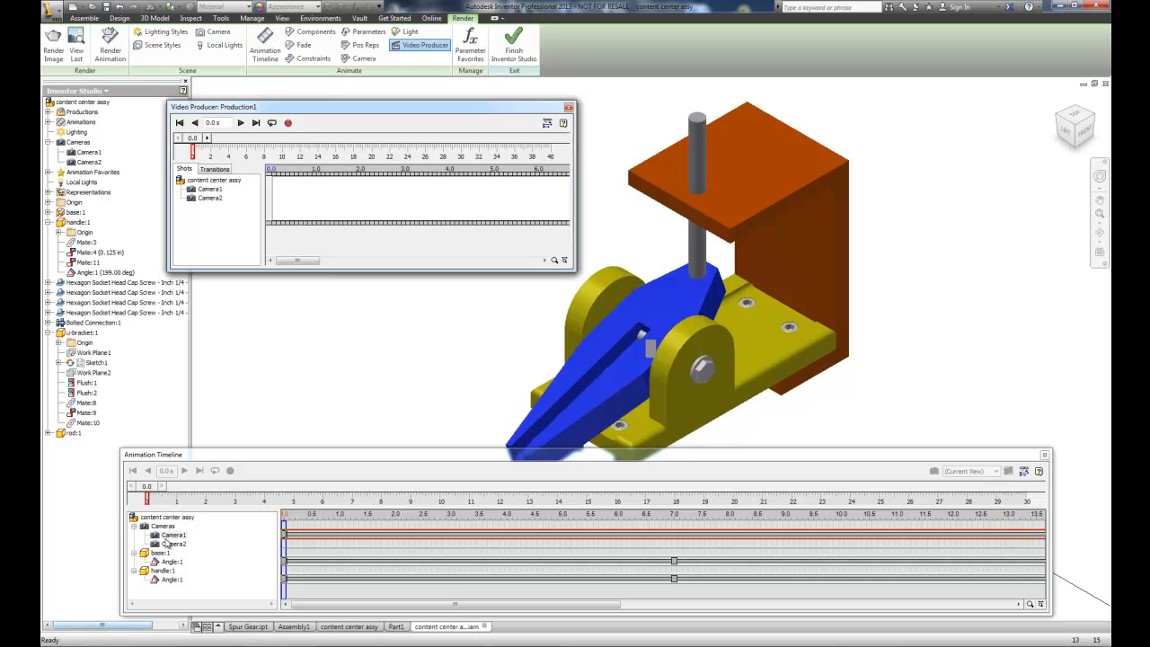
pyautogui.moveTo(205, 189)
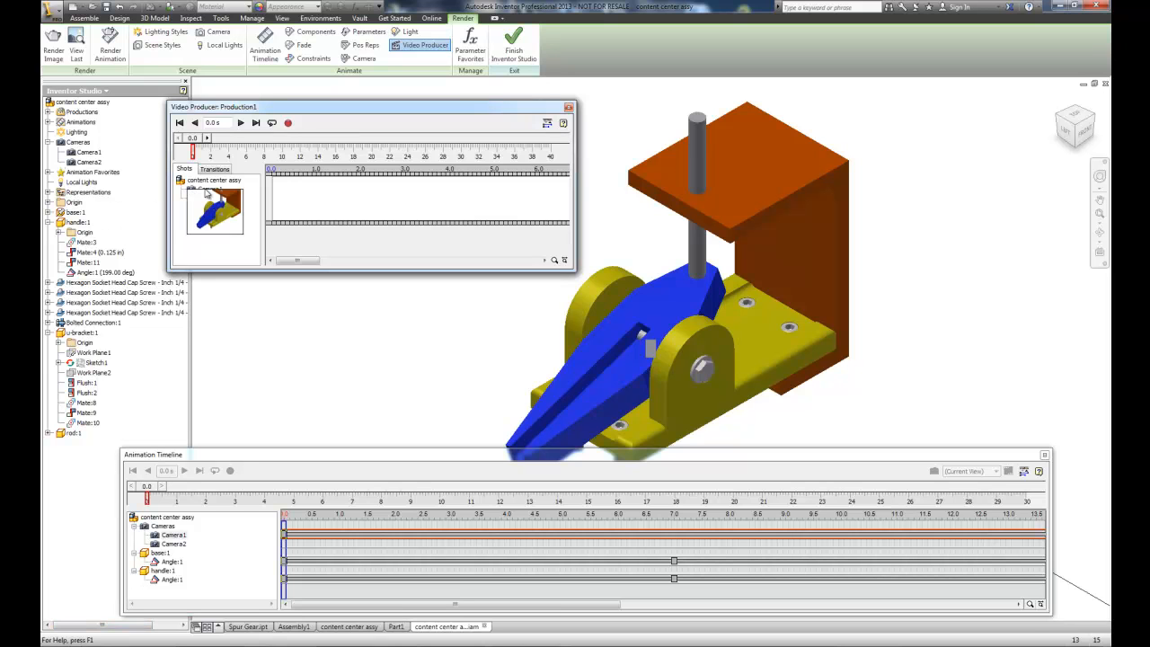
pyautogui.moveTo(206, 191); pyautogui.dragTo(1080, 225)
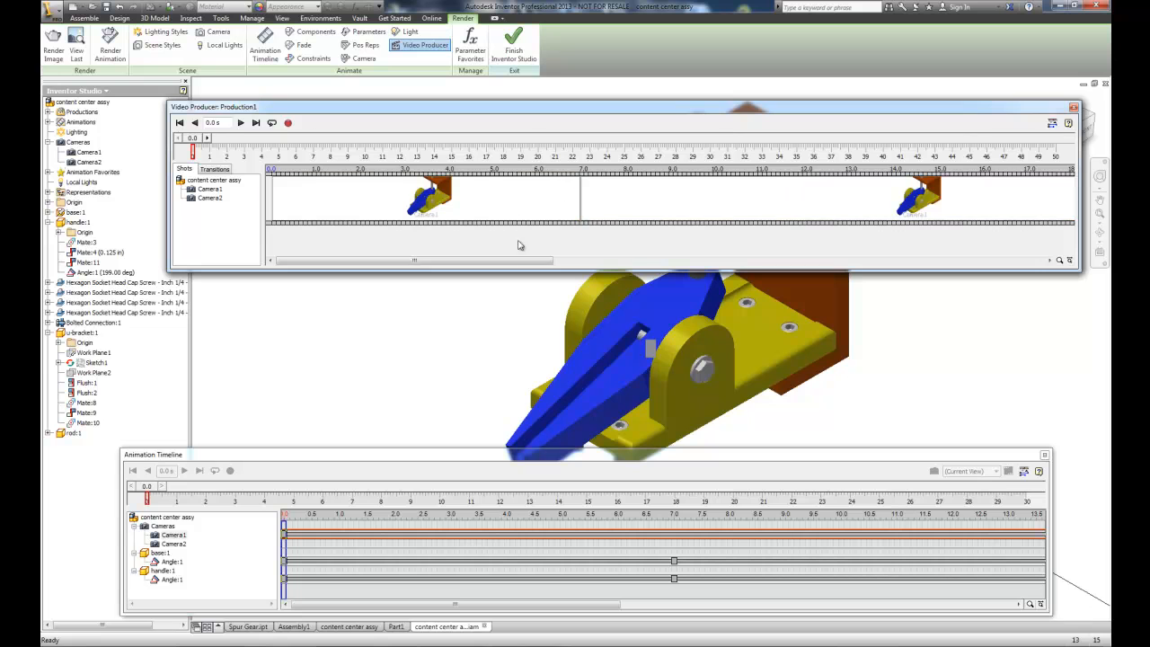
pyautogui.moveTo(504, 261)
pyautogui.mouseDown()
pyautogui.moveTo(587, 262)
pyautogui.moveTo(506, 264)
pyautogui.mouseUp()
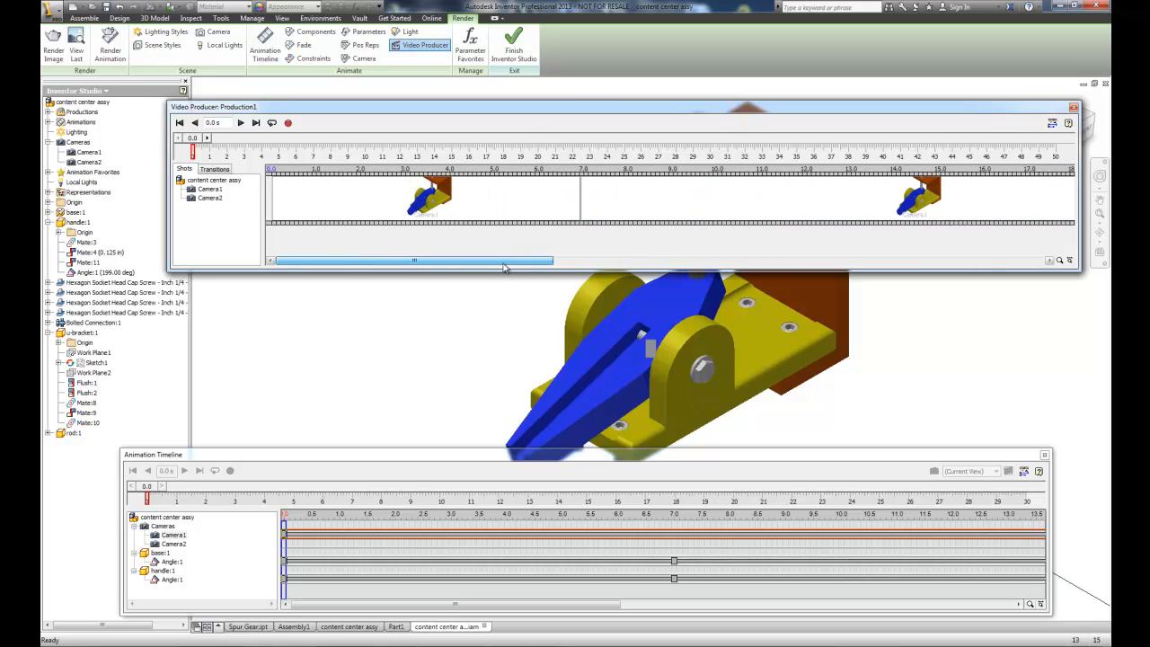
pyautogui.rightClick(487, 198)
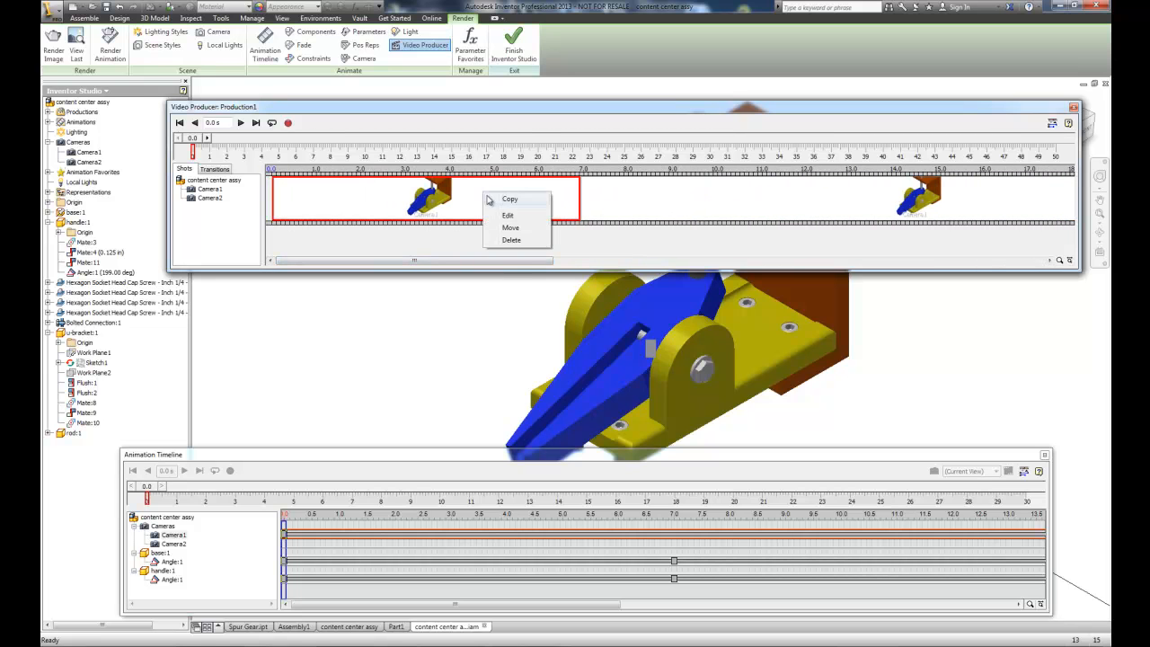
pyautogui.click(511, 240)
# Step: Insert a Camera2 shot at the beginning of the production track and delete that 2 s shot
pyautogui.moveTo(528, 264); pyautogui.dragTo(561, 264)
pyautogui.moveTo(220, 201); pyautogui.dragTo(280, 199)
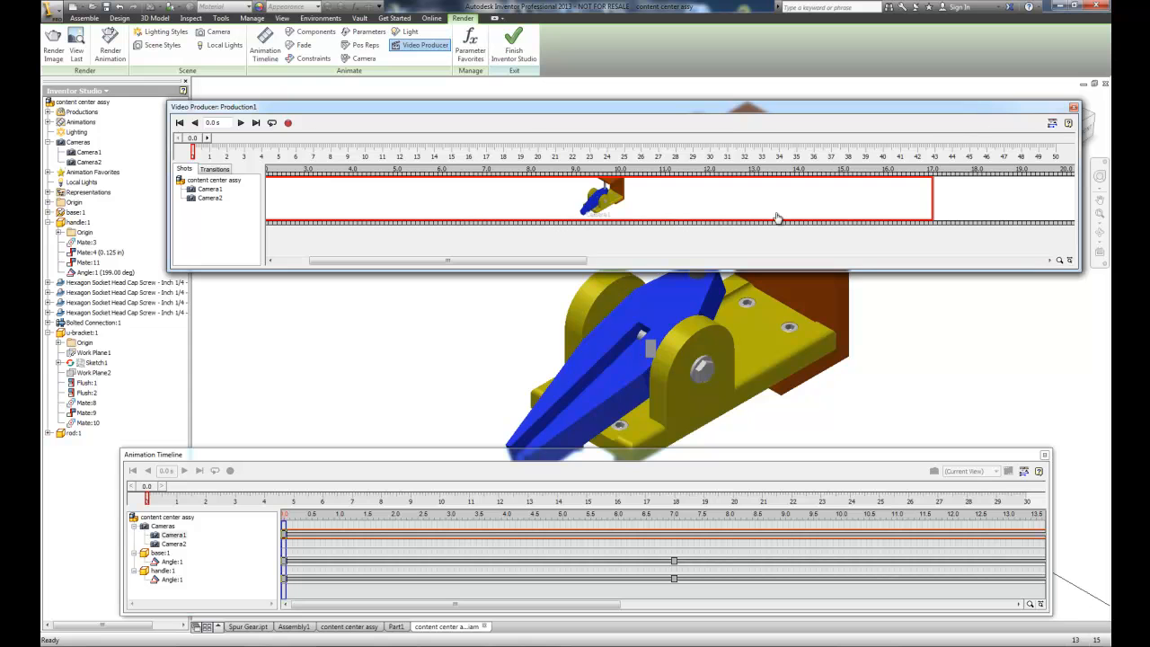
pyautogui.moveTo(558, 264); pyautogui.dragTo(433, 260)
pyautogui.rightClick(328, 207)
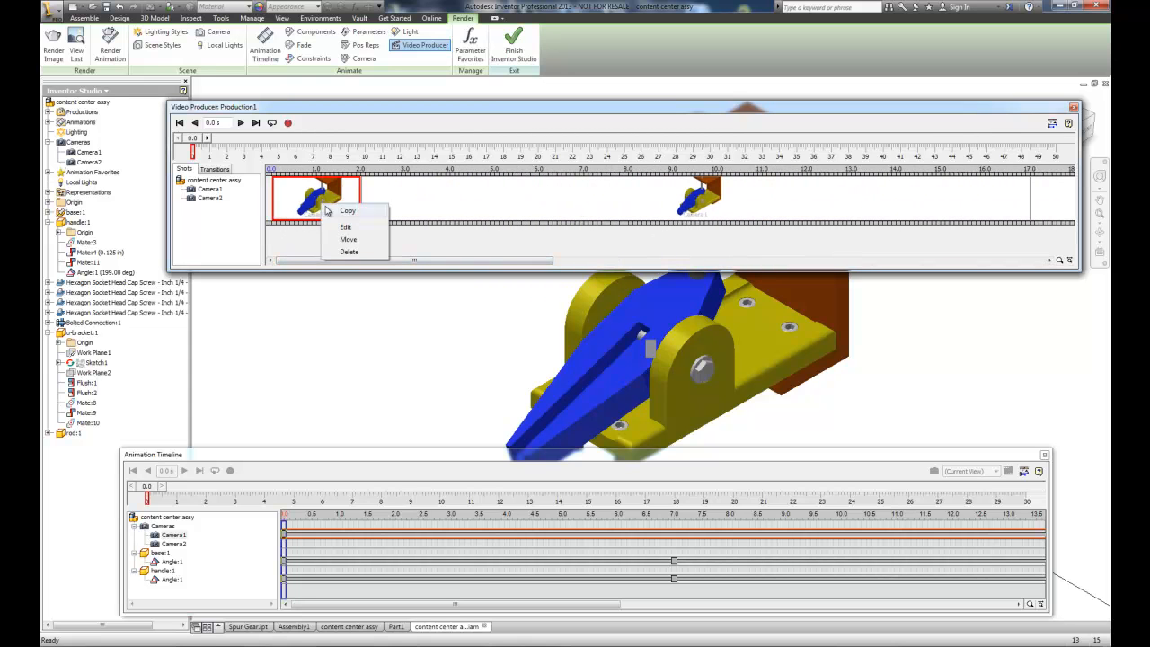
pyautogui.click(346, 249)
pyautogui.moveTo(349, 261); pyautogui.dragTo(318, 260)
# Step: Render the production at 640 x 480, replacing the existing Video.wmv and accepting the BroadBand(250Kbps) export properties
pyautogui.click(286, 123)
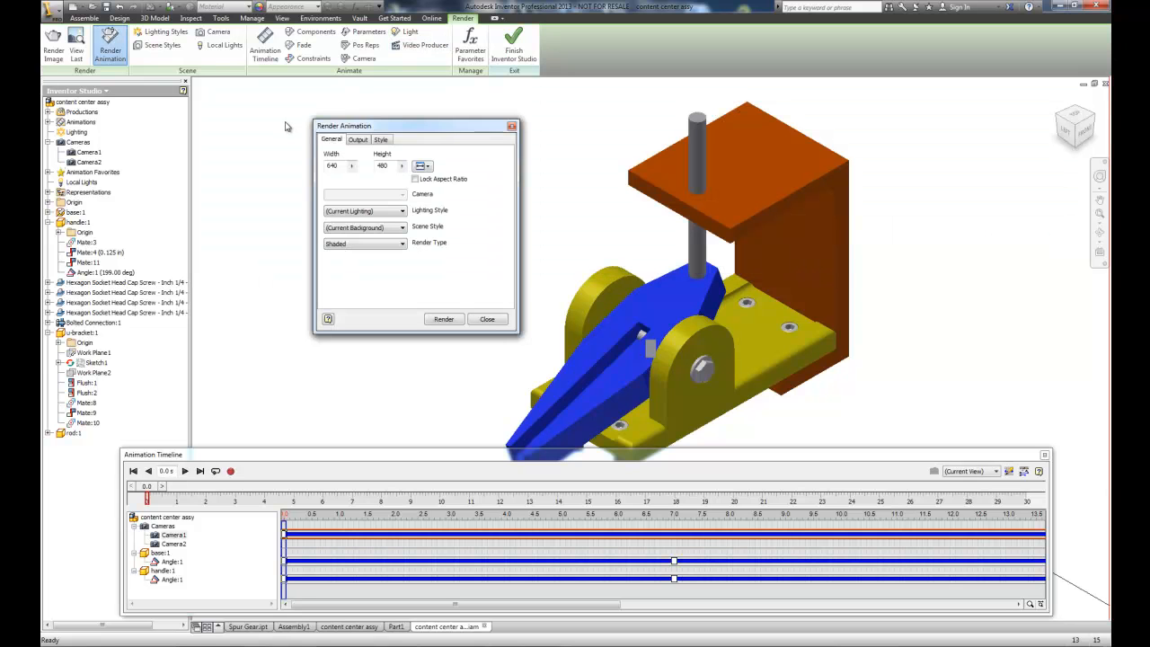
pyautogui.click(444, 320)
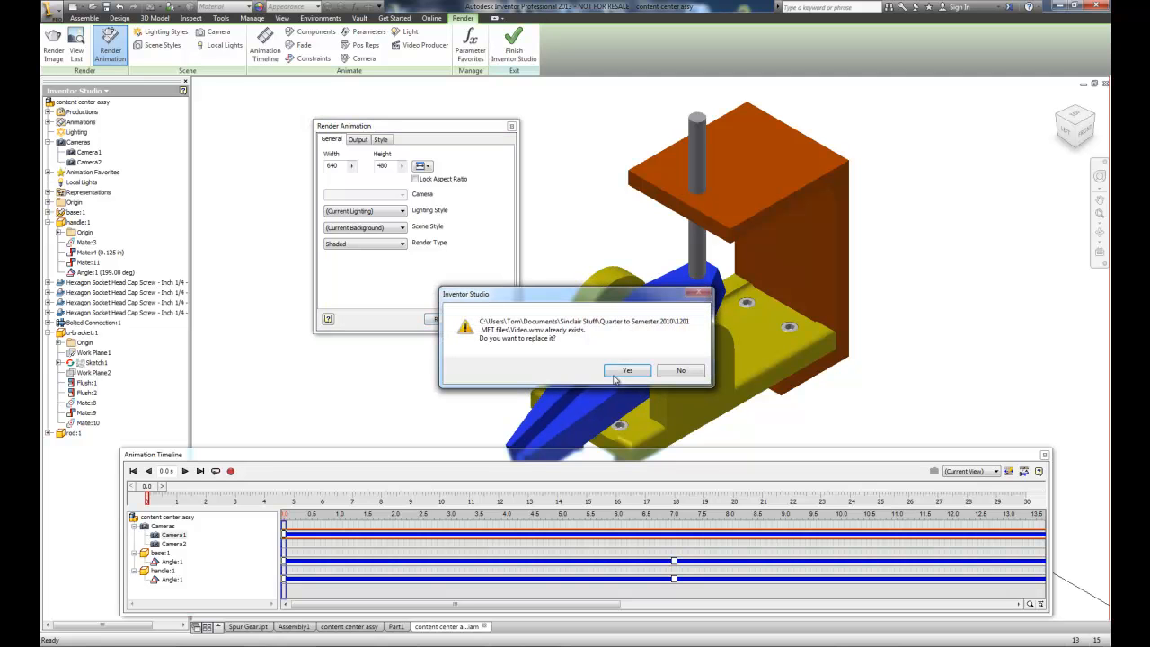
pyautogui.click(628, 370)
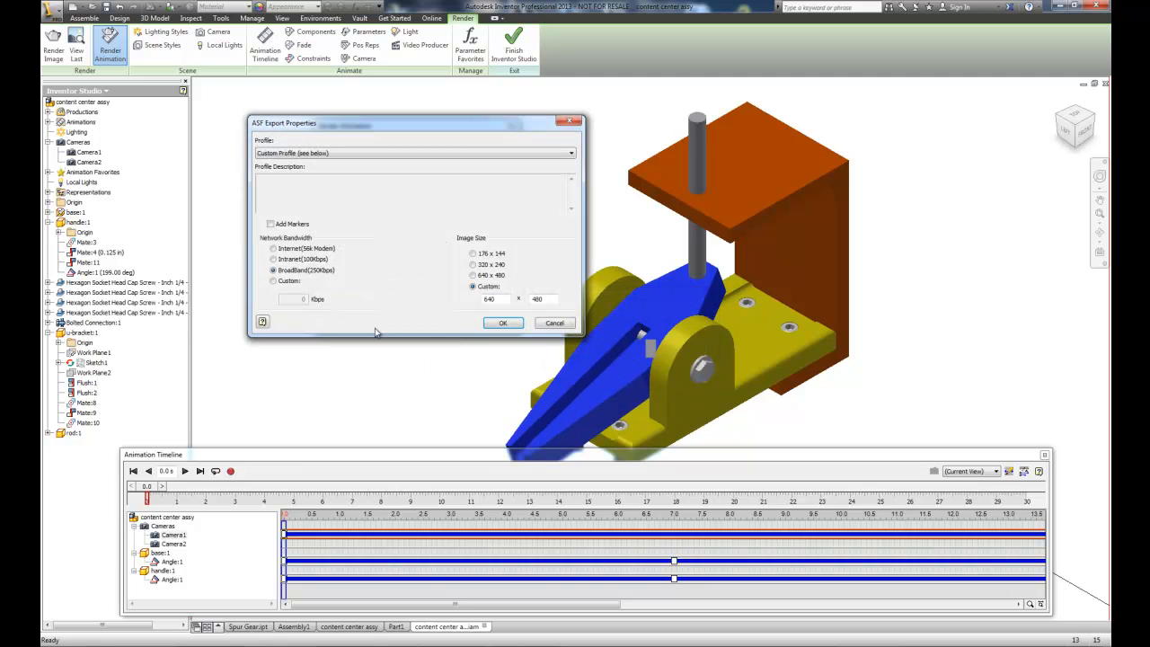
pyautogui.click(503, 325)
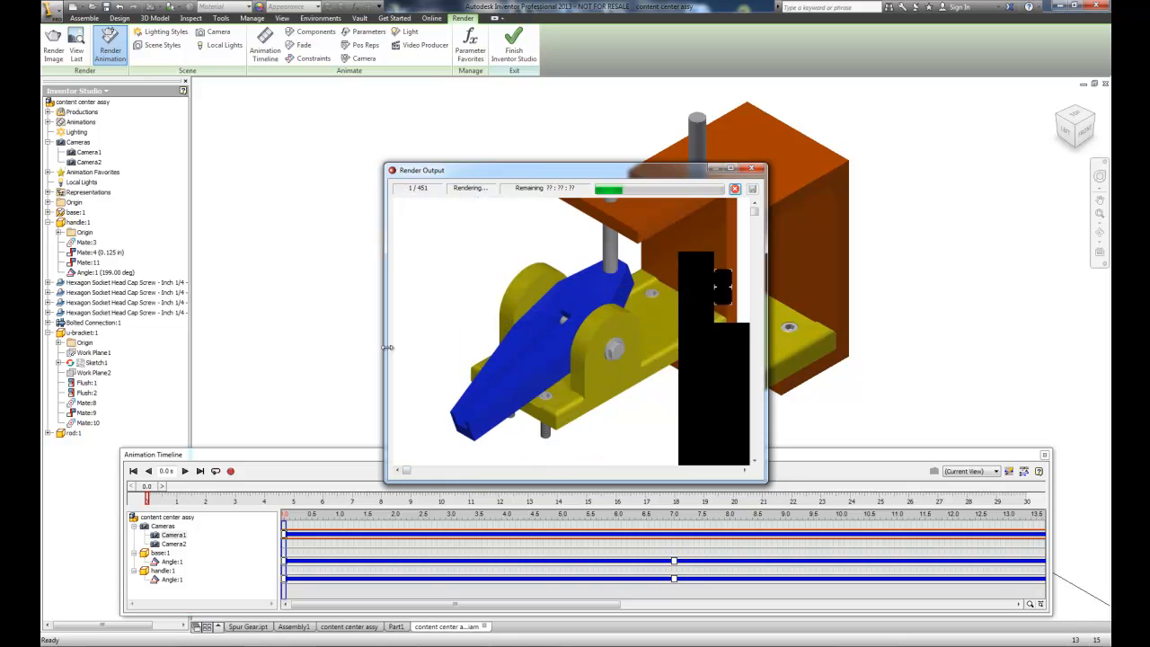